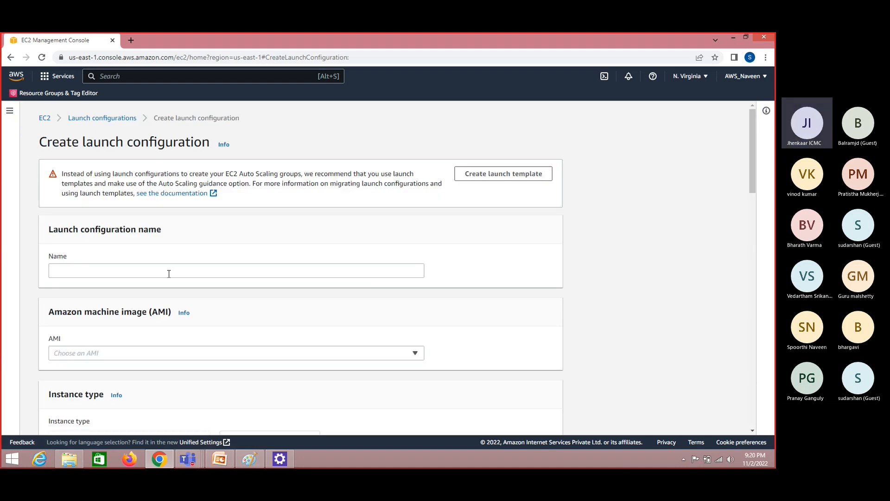
{"action": "key", "text": "alt+Tab"}
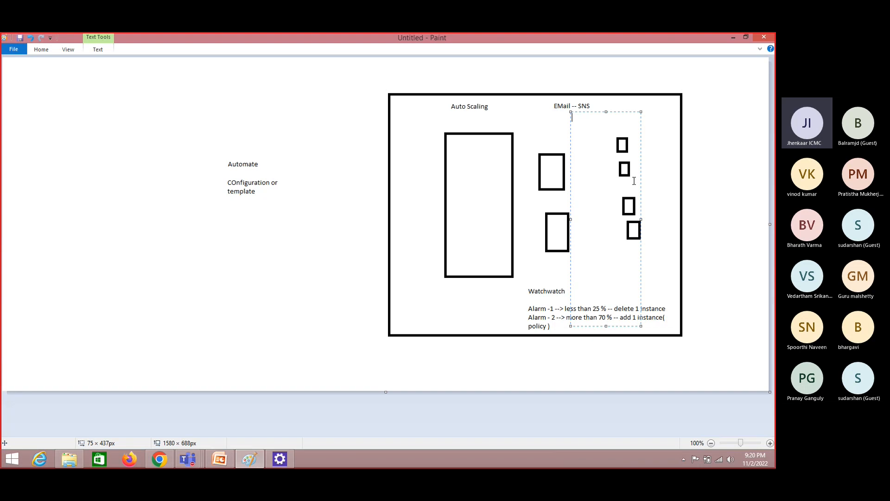
{"action": "key", "text": "alt+Tab"}
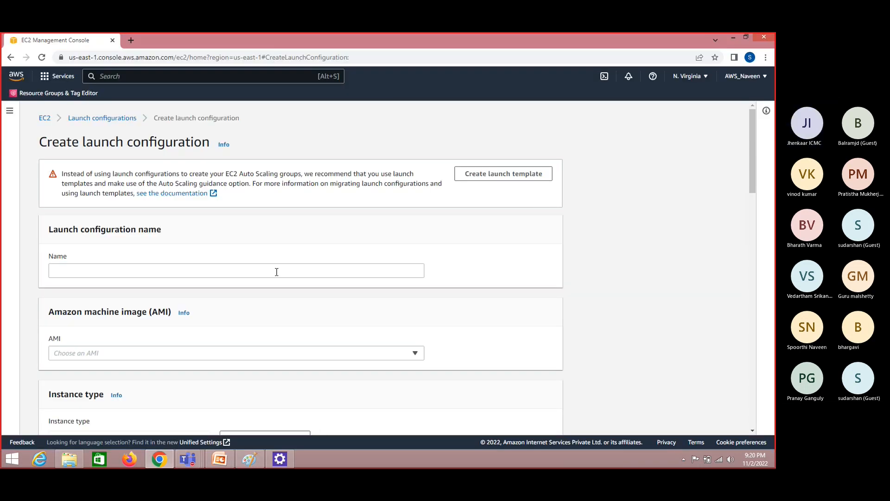
Name the launch configuration amazon-confif
{"action": "left_click", "coordinate": [276, 272]}
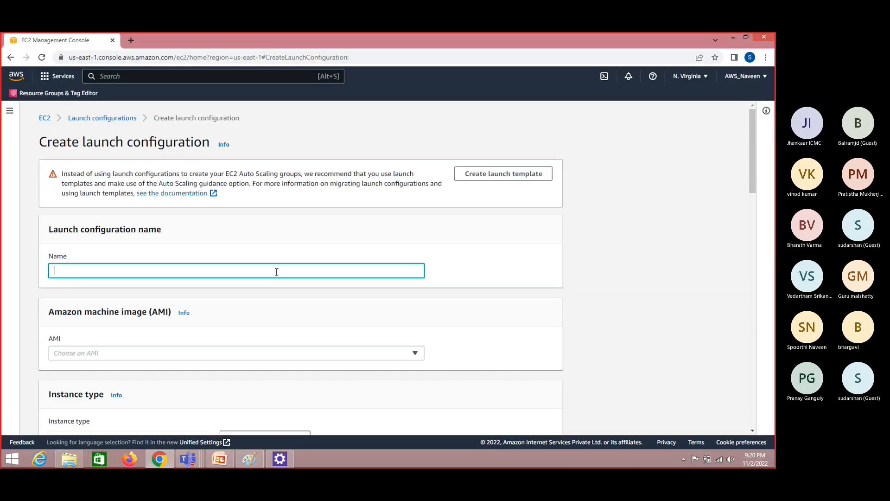
{"action": "type", "text": "amazon-"}
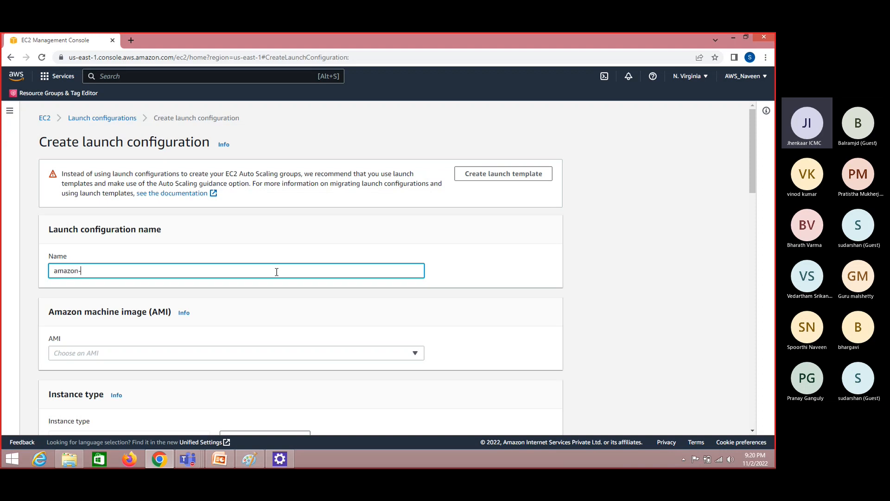
{"action": "type", "text": "confif"}
Search the AWS services for ec2, open the EC2 service in a new browser tab and switch to it
{"action": "scroll", "coordinate": [752, 146], "scroll_direction": "down", "scroll_amount": 2}
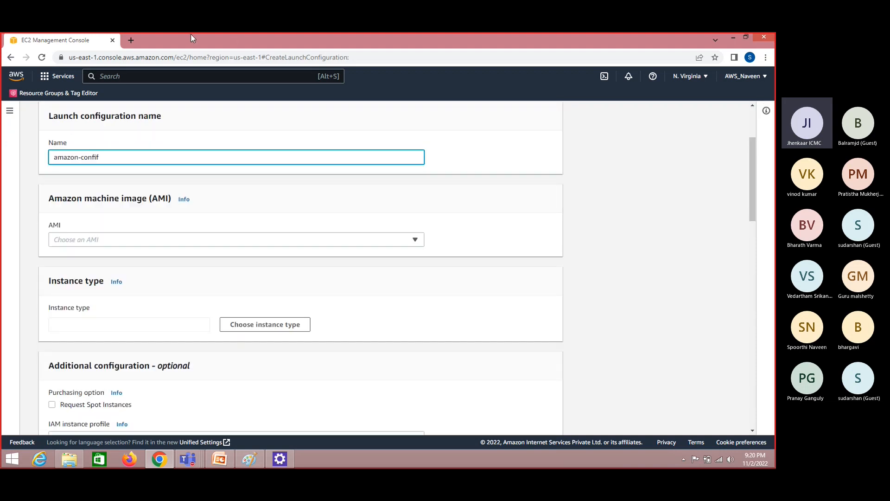
{"action": "left_click", "coordinate": [100, 75]}
{"action": "type", "text": "ec2"}
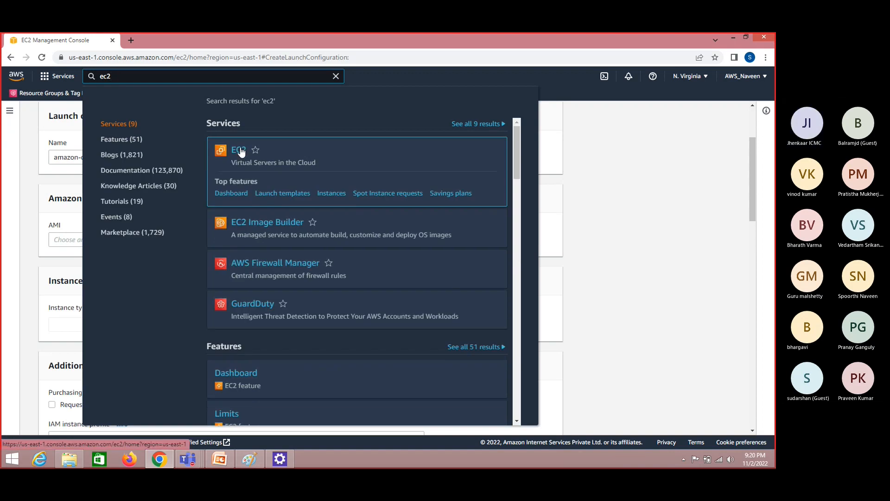
{"action": "right_click", "coordinate": [240, 149]}
{"action": "left_click", "coordinate": [258, 154]}
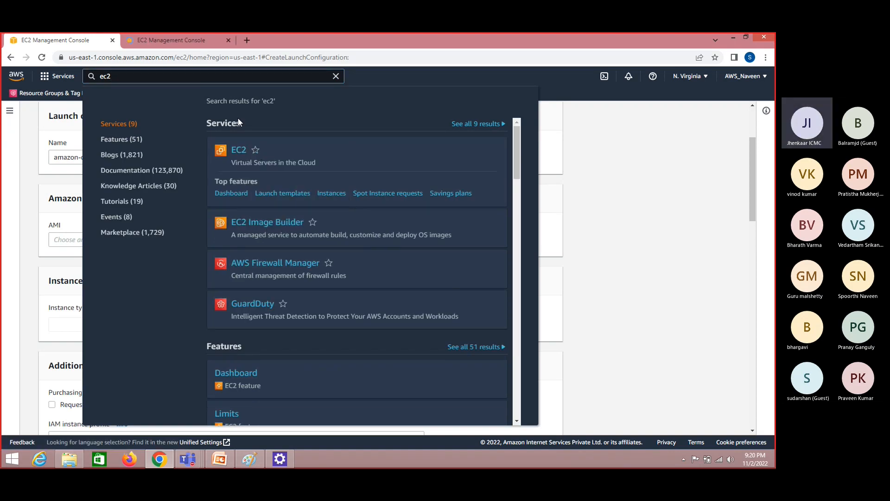
{"action": "left_click", "coordinate": [336, 76]}
{"action": "left_click", "coordinate": [196, 41]}
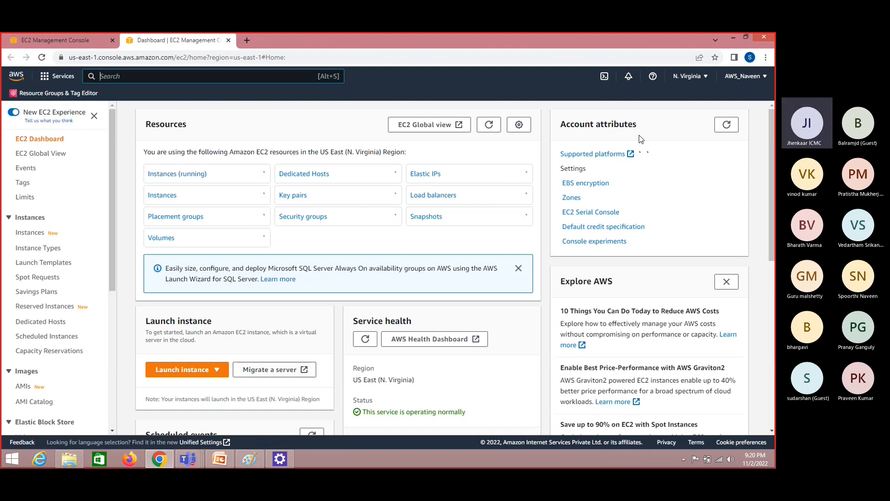
Start launching an instance from the EC2 dashboard and copy the Amazon Linux 2 AMI ID from its summary
{"action": "left_click", "coordinate": [216, 371]}
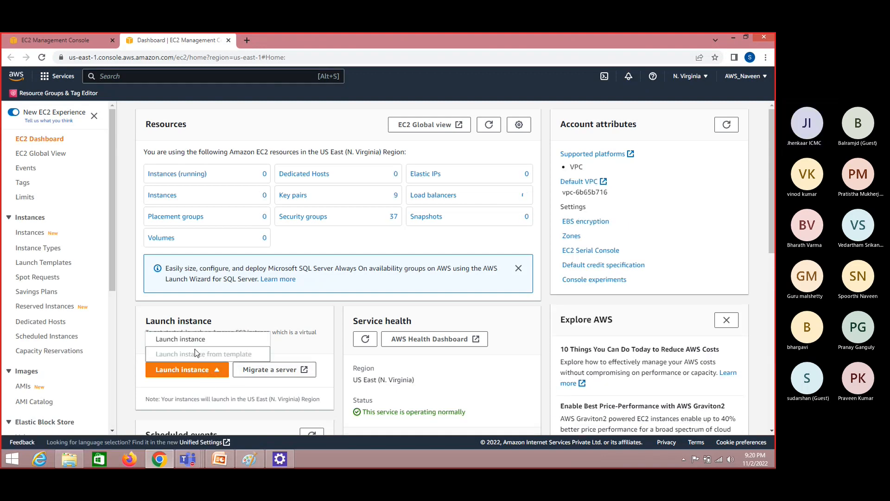
{"action": "left_click", "coordinate": [185, 338]}
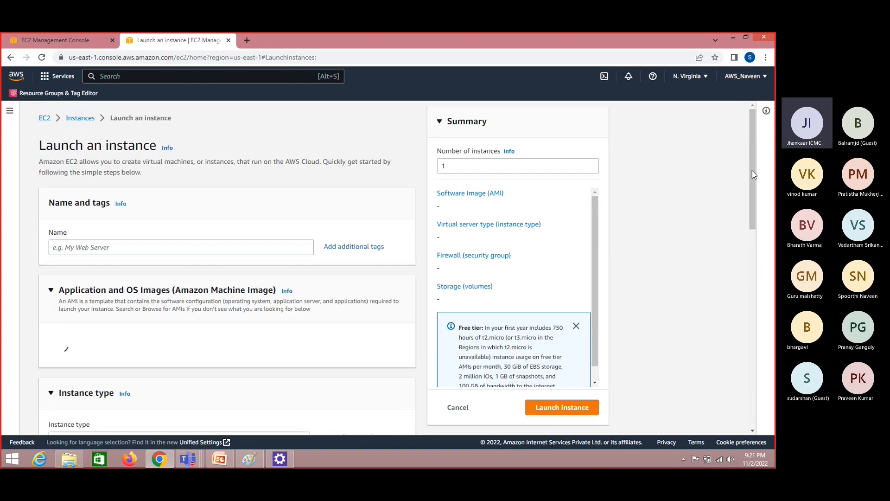
{"action": "left_click_drag", "start_coordinate": [752, 170], "coordinate": [753, 197]}
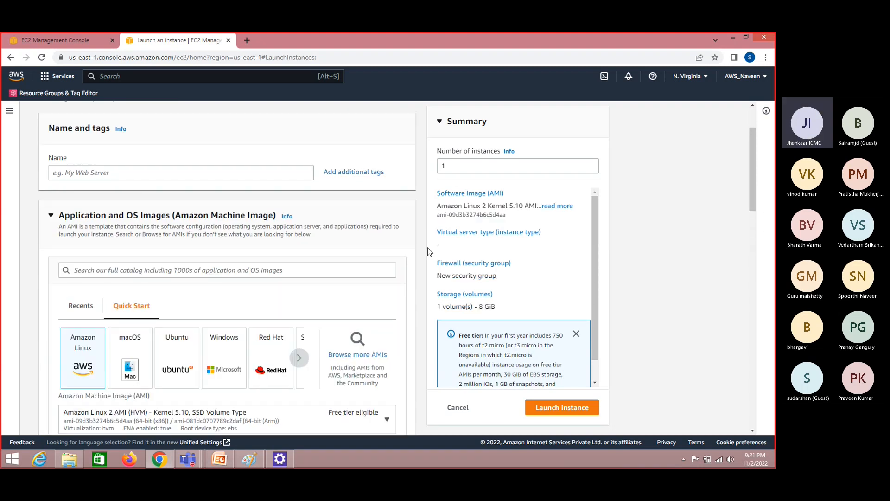
{"action": "left_click_drag", "start_coordinate": [507, 215], "coordinate": [438, 216]}
{"action": "key", "text": "ctrl+c"}
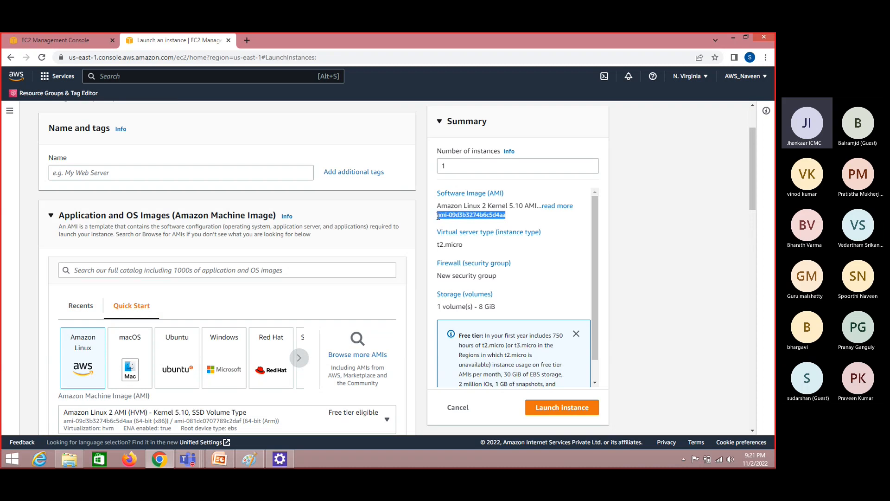
Return to the launch configuration and select the AMI found by the copied ID ami-09d3b3274b6c5d4aa
{"action": "left_click", "coordinate": [84, 34]}
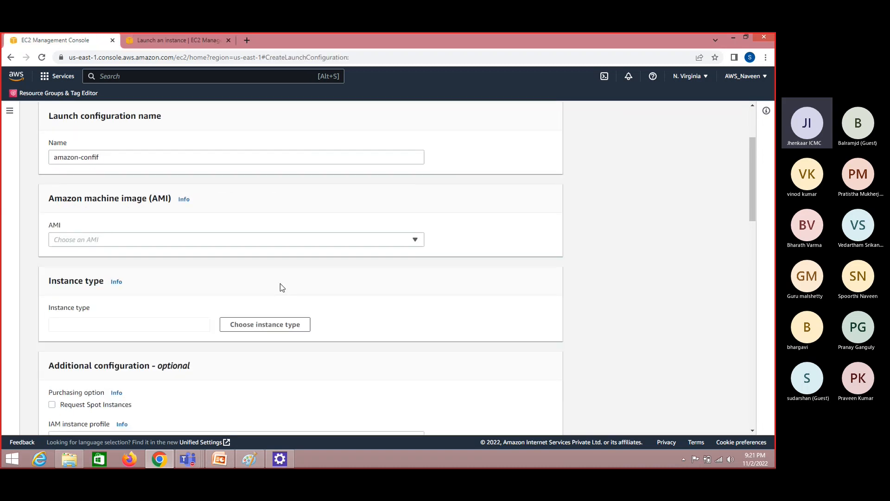
{"action": "left_click", "coordinate": [202, 243]}
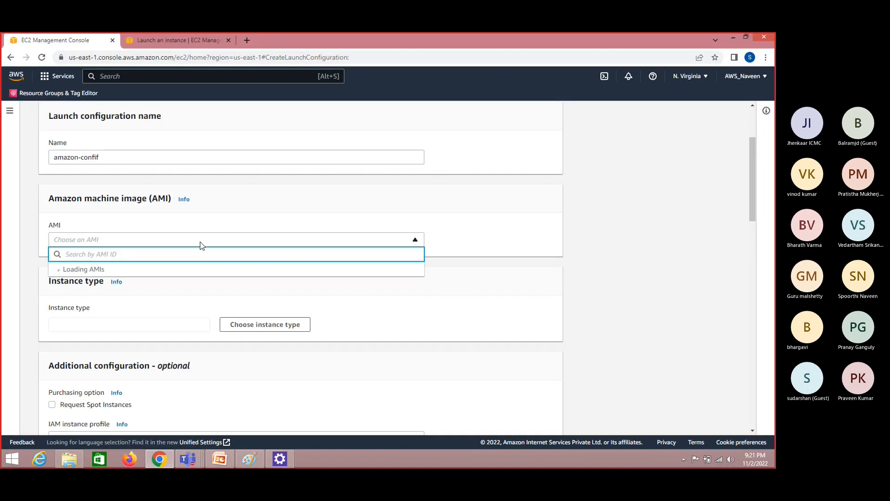
{"action": "key", "text": "ctrl+v"}
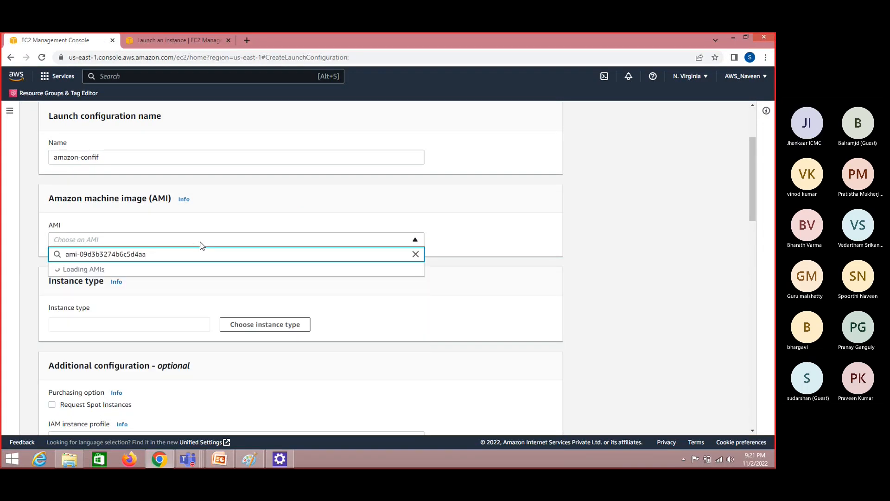
{"action": "left_click", "coordinate": [149, 279]}
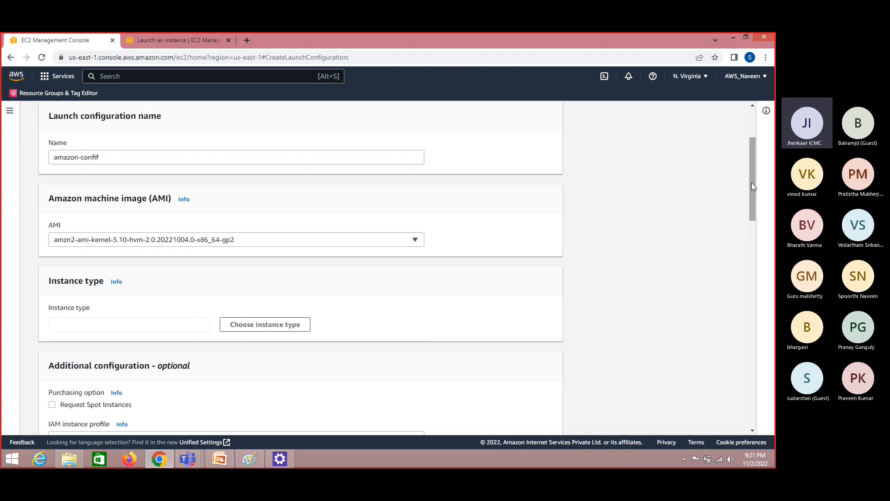
Filter the instance types by t2.mic and choose t2.micro for the launch configuration
{"action": "left_click_drag", "start_coordinate": [752, 184], "coordinate": [754, 213]}
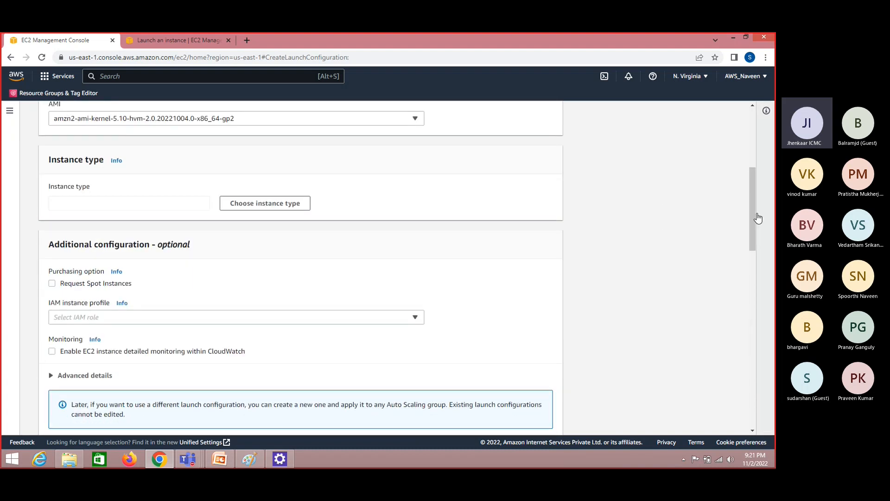
{"action": "left_click", "coordinate": [260, 204]}
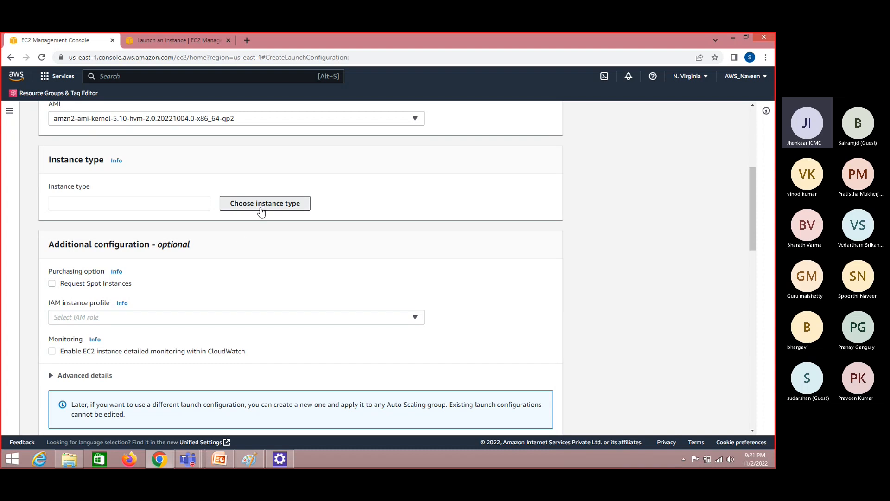
{"action": "left_click", "coordinate": [261, 212]}
{"action": "left_click", "coordinate": [272, 192]}
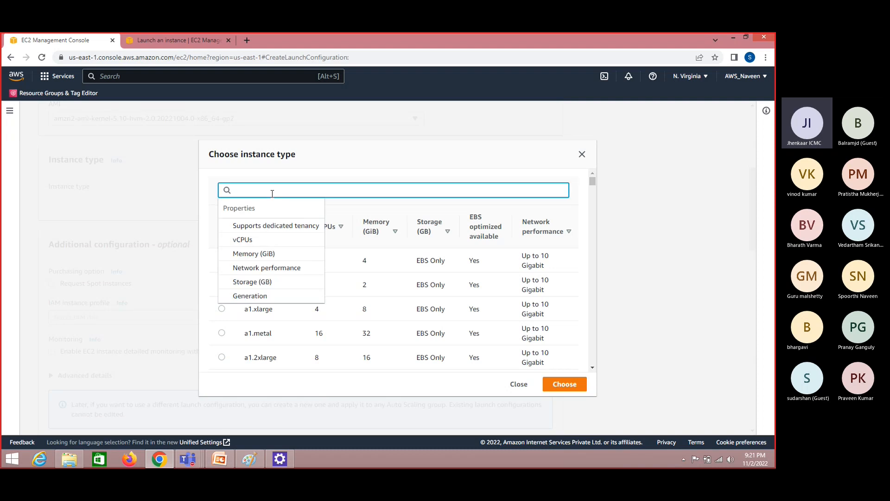
{"action": "type", "text": "t2.mic"}
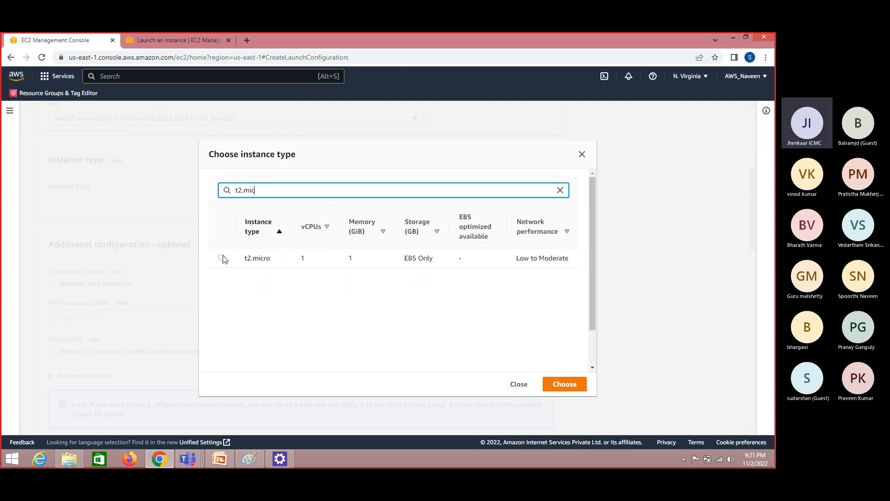
{"action": "left_click", "coordinate": [222, 258]}
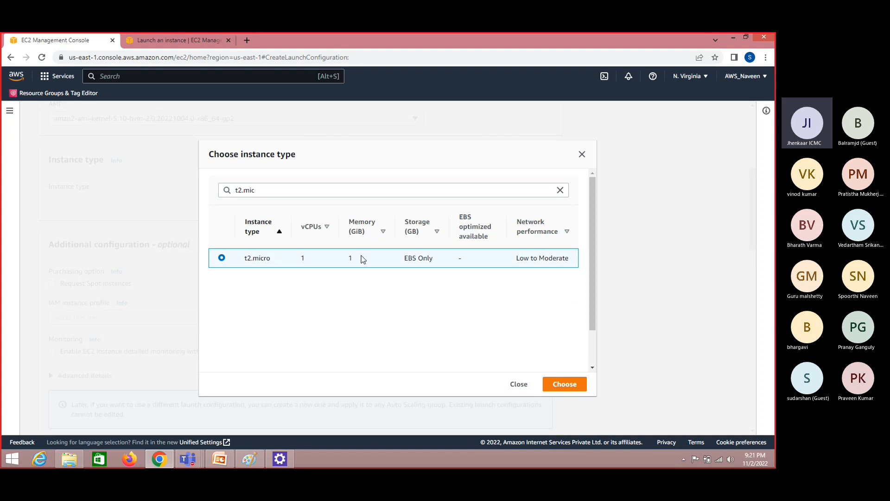
{"action": "left_click", "coordinate": [573, 384]}
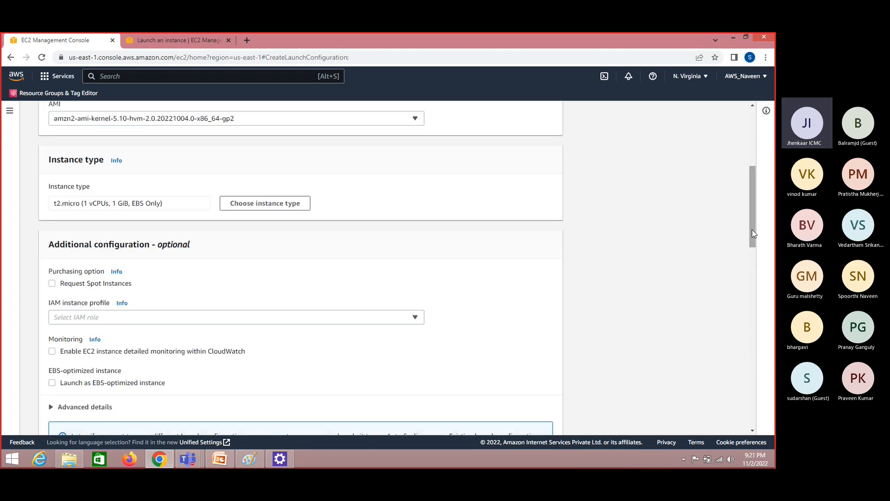
Expand the advanced details of the additional configuration and place the cursor in the user data text field
{"action": "left_click_drag", "start_coordinate": [752, 229], "coordinate": [754, 264]}
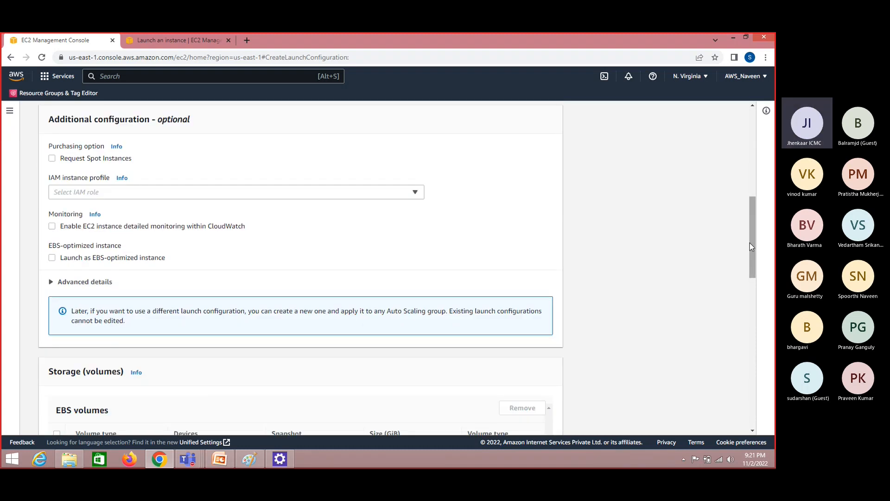
{"action": "left_click_drag", "start_coordinate": [751, 247], "coordinate": [756, 283]}
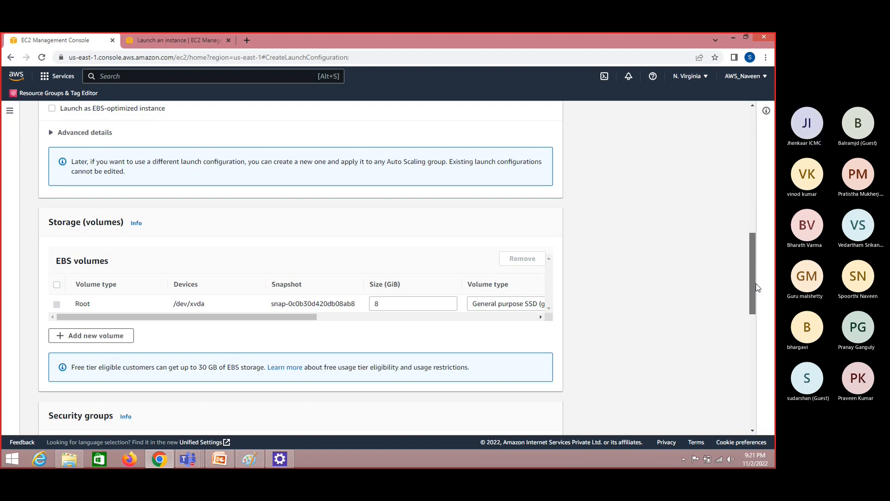
{"action": "left_click", "coordinate": [52, 133]}
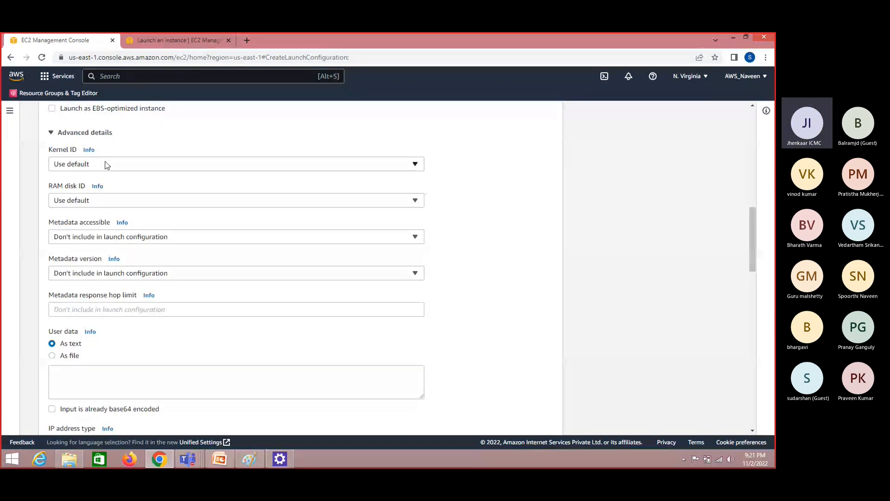
{"action": "left_click", "coordinate": [103, 380]}
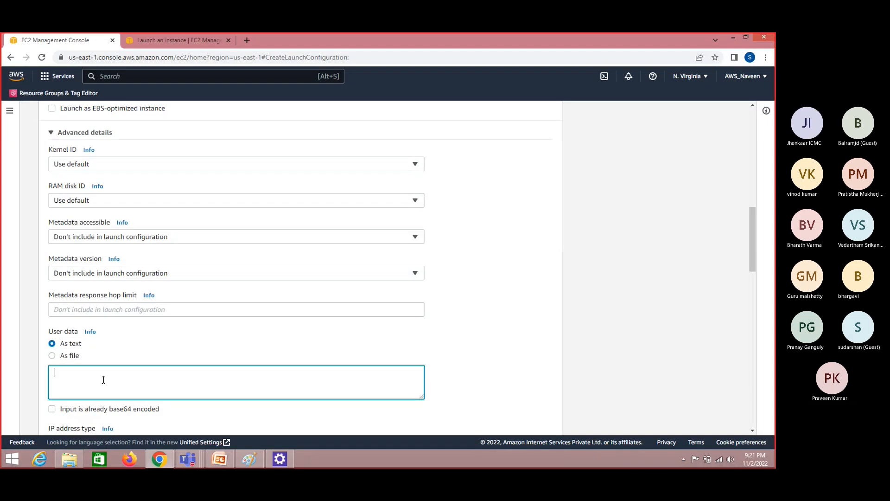
Open the Bootstrap scripts file on New Volume (F:), copy the Linux bootstrap script and paste it as the user data
{"action": "left_click", "coordinate": [74, 463]}
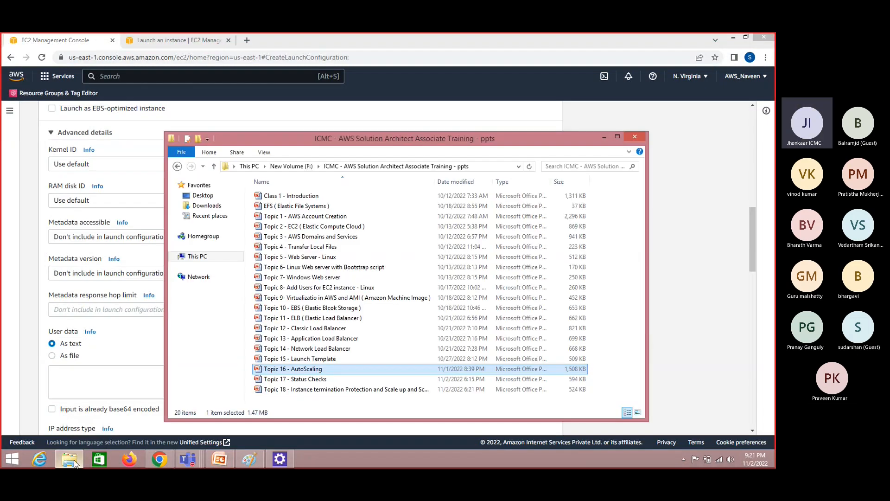
{"action": "left_click", "coordinate": [297, 166]}
{"action": "double_click", "coordinate": [299, 227]}
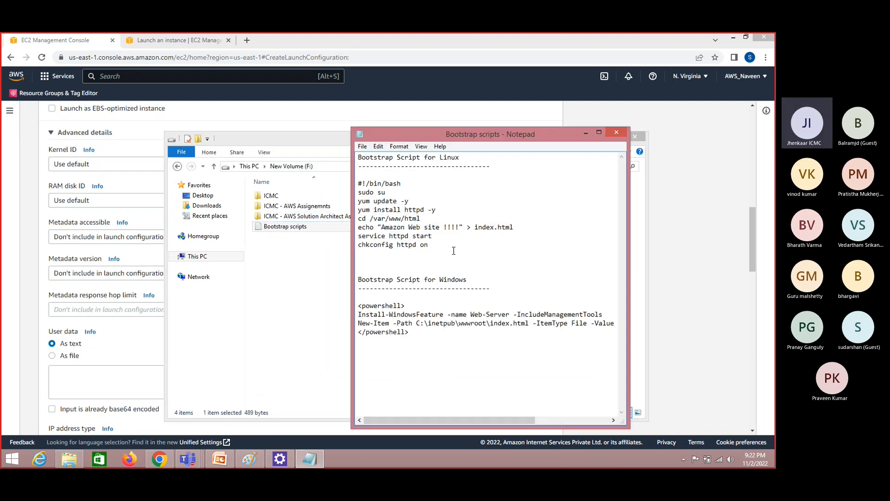
{"action": "left_click_drag", "start_coordinate": [429, 244], "coordinate": [359, 185]}
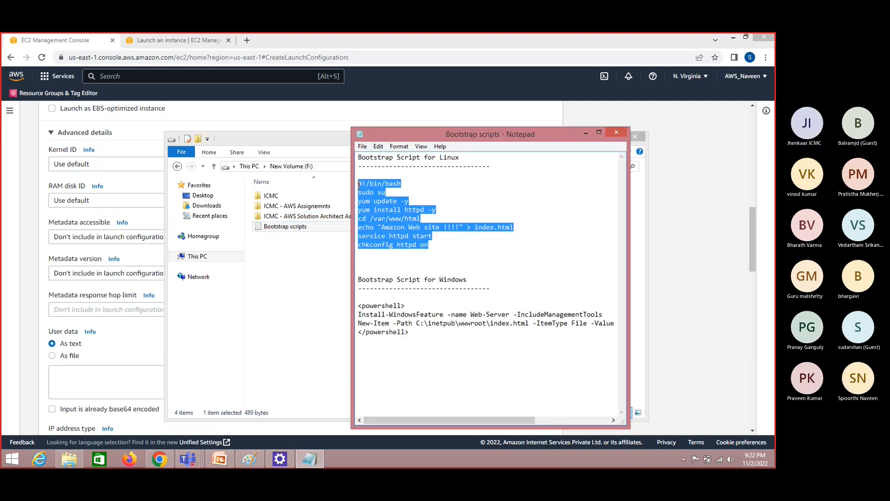
{"action": "left_click", "coordinate": [106, 386]}
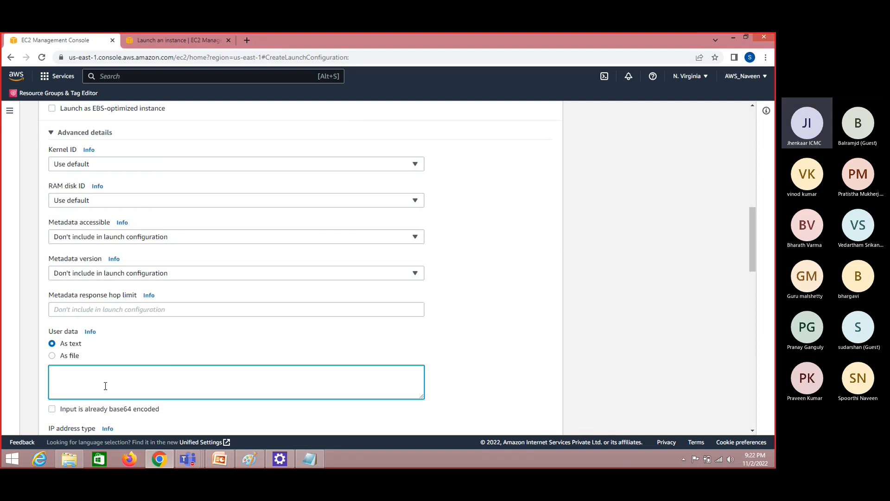
{"action": "key", "text": "ctrl+v"}
Add a second rule of type HTTP to the new security group
{"action": "left_click_drag", "start_coordinate": [755, 243], "coordinate": [755, 360]}
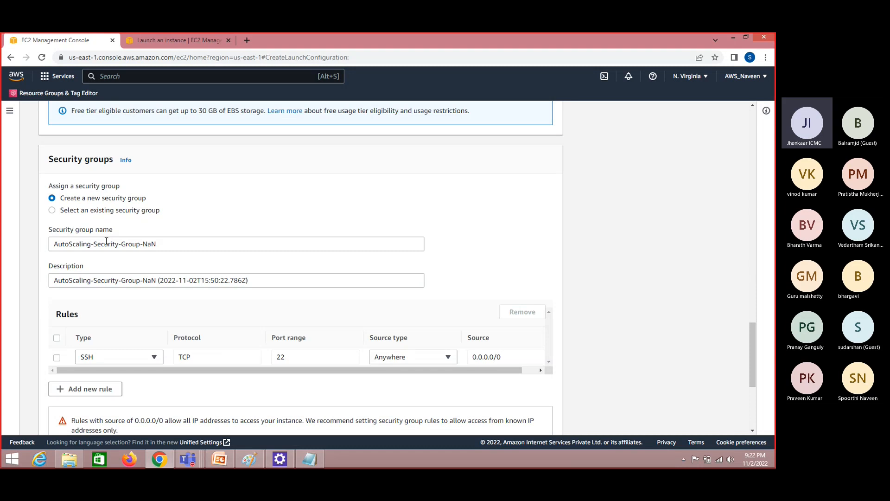
{"action": "left_click_drag", "start_coordinate": [752, 371], "coordinate": [752, 389]}
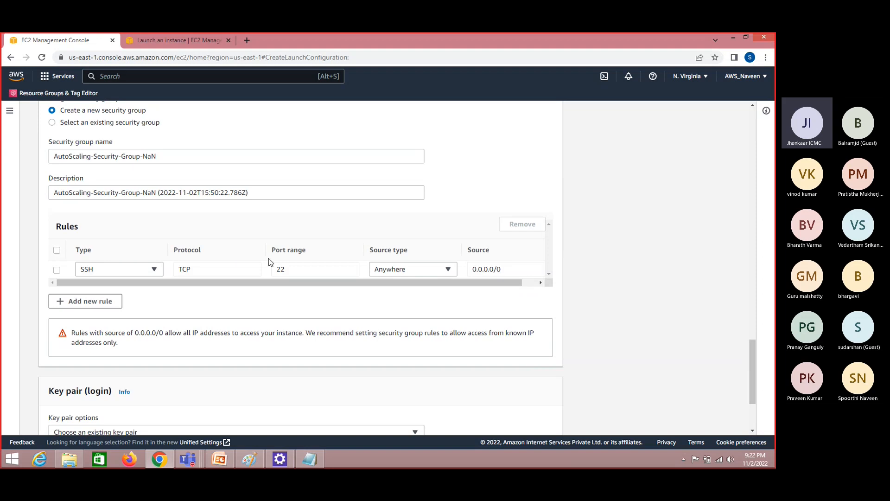
{"action": "left_click", "coordinate": [99, 304]}
{"action": "left_click", "coordinate": [128, 290]}
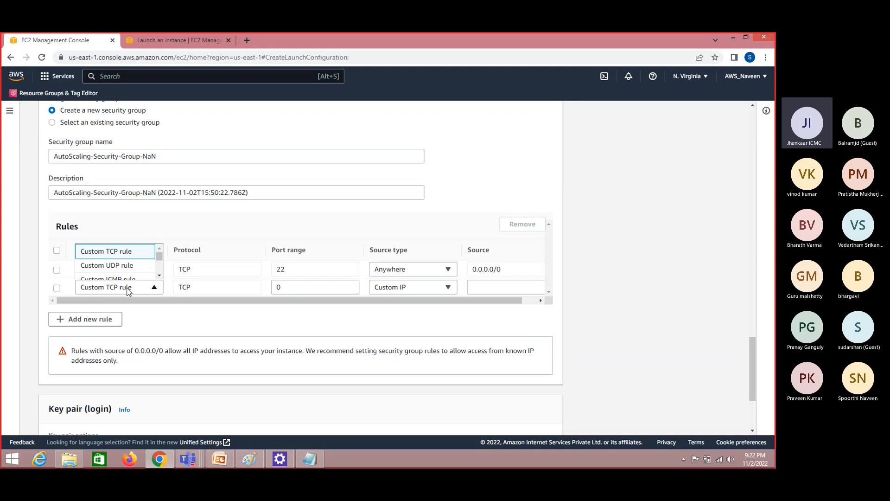
{"action": "key", "text": "h"}
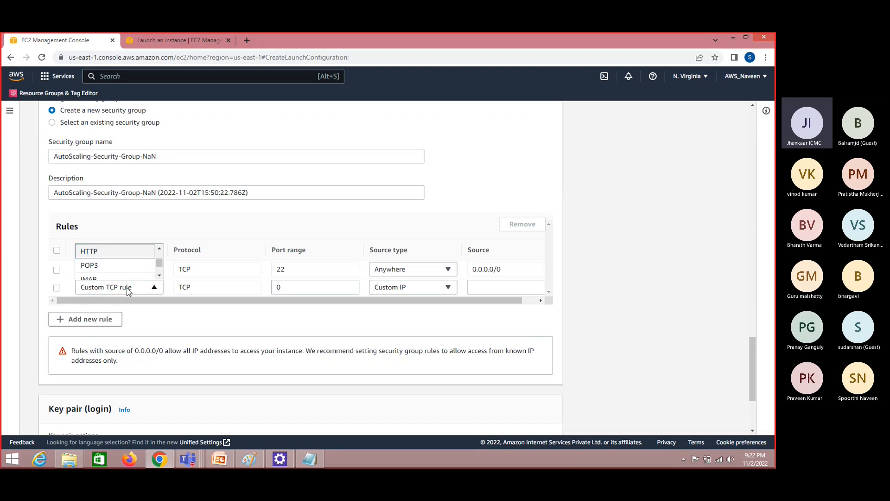
{"action": "left_click", "coordinate": [115, 253]}
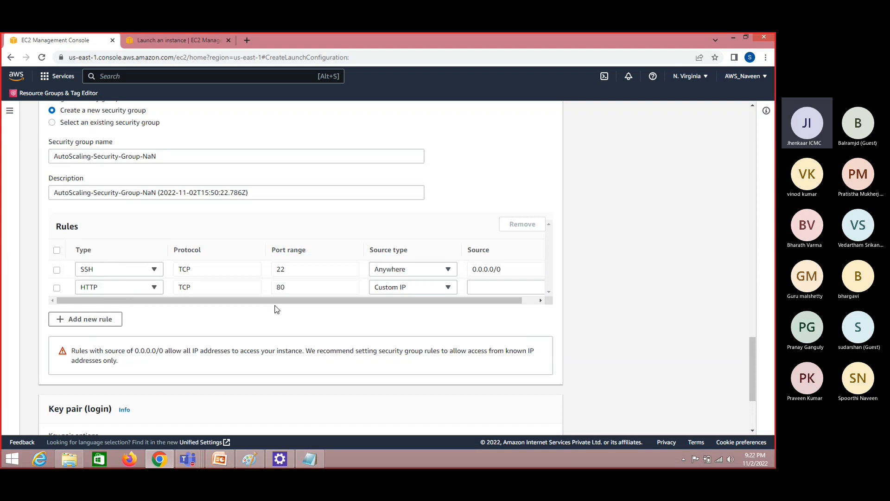
Set the source type of the HTTP rule in the new security group to Anywhere
{"action": "left_click", "coordinate": [445, 286]}
{"action": "left_click", "coordinate": [418, 259]}
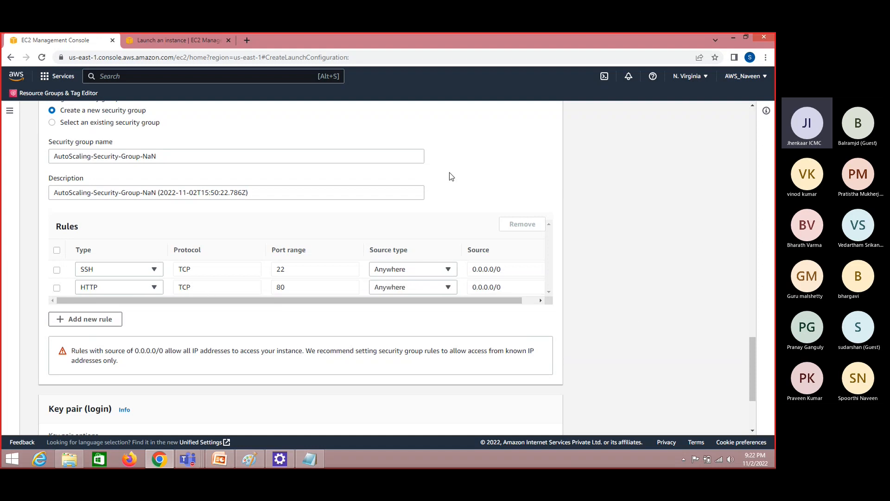
Choose the existing key pair key_NV with the private key access acknowledged, and try to create the launch configuration
{"action": "left_click_drag", "start_coordinate": [750, 342], "coordinate": [755, 394]}
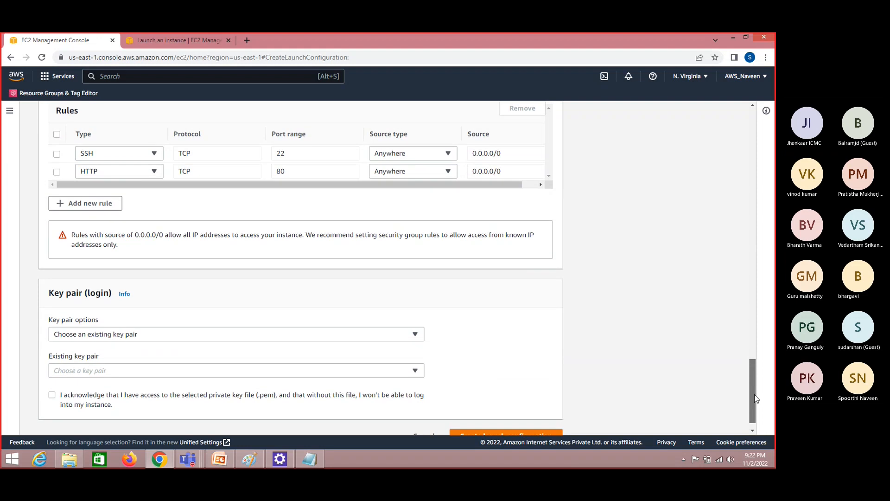
{"action": "left_click", "coordinate": [197, 354]}
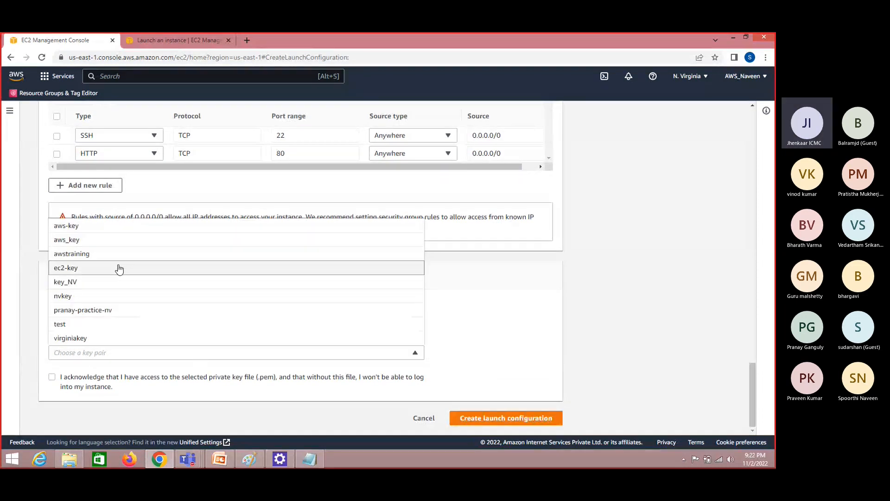
{"action": "left_click", "coordinate": [120, 288]}
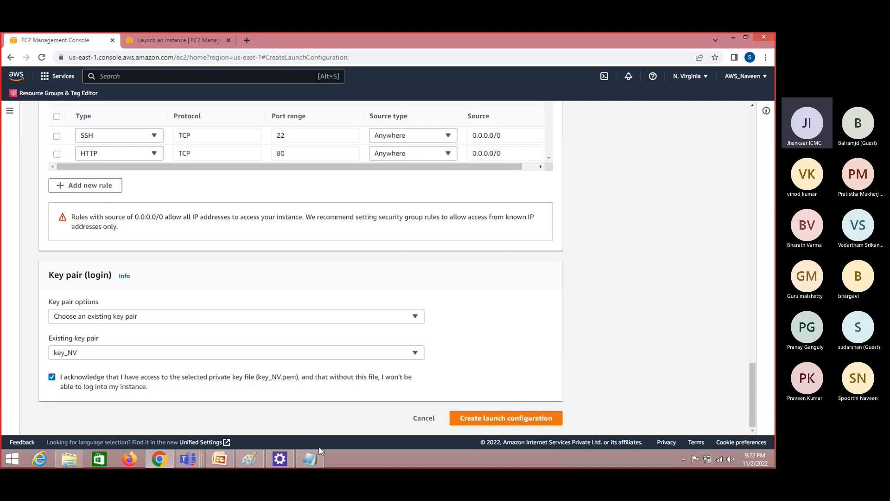
{"action": "left_click", "coordinate": [519, 420]}
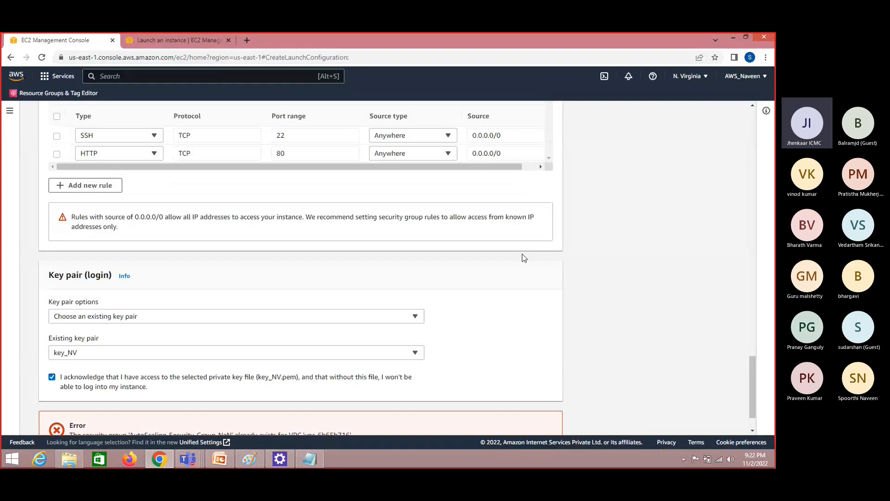
{"action": "scroll", "coordinate": [753, 400], "scroll_direction": "down", "scroll_amount": 1}
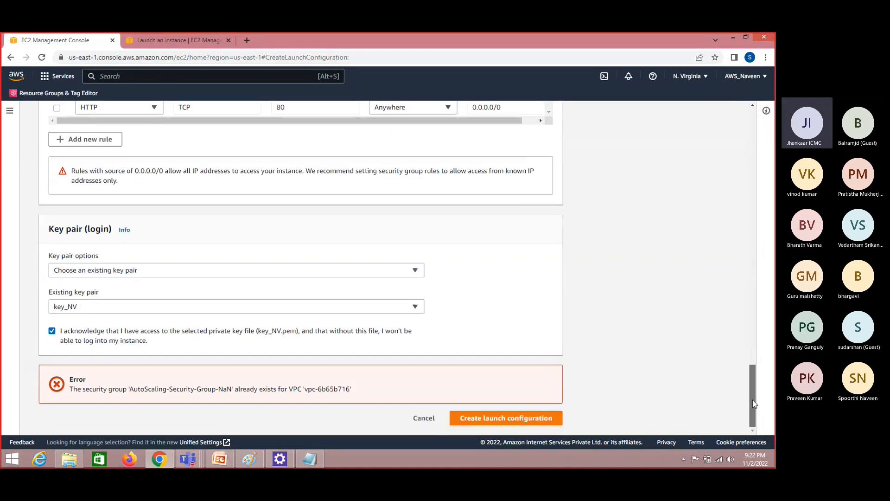
Replace the NaN ending of the new security group's name with G and create the launch configuration
{"action": "left_click_drag", "start_coordinate": [753, 400], "coordinate": [750, 346]}
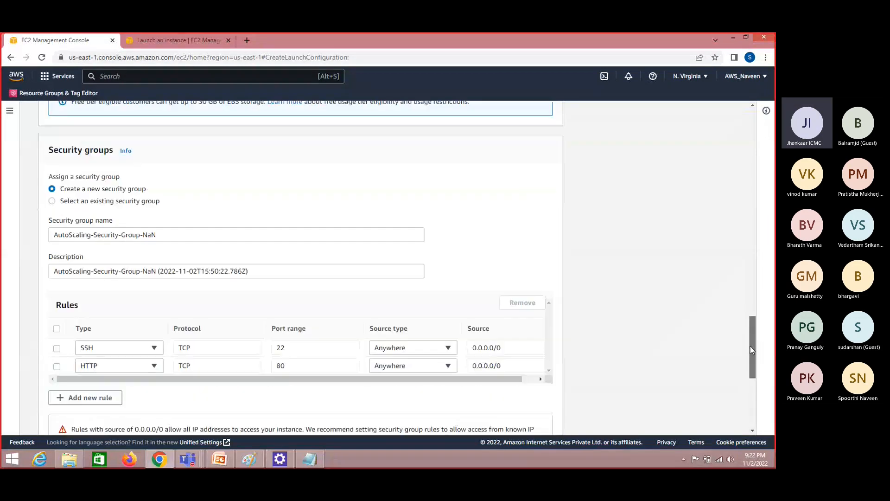
{"action": "left_click", "coordinate": [175, 237]}
{"action": "key", "text": "BackSpace"}
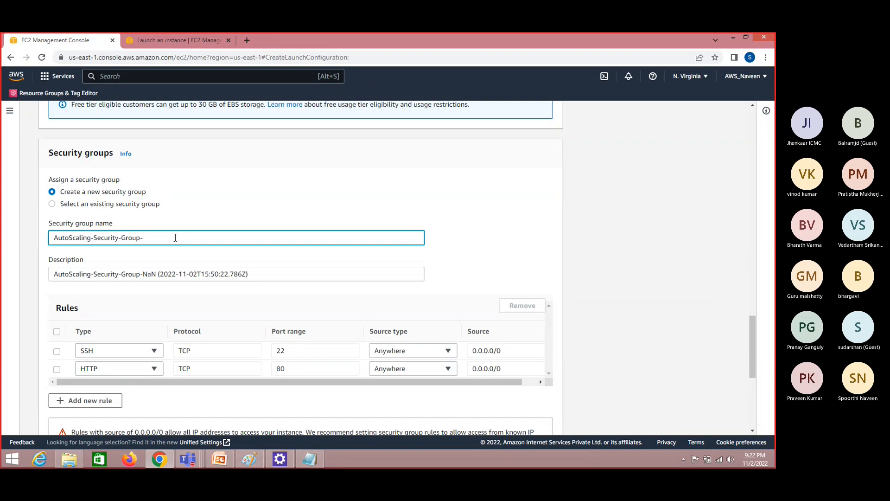
{"action": "left_click", "coordinate": [56, 332]}
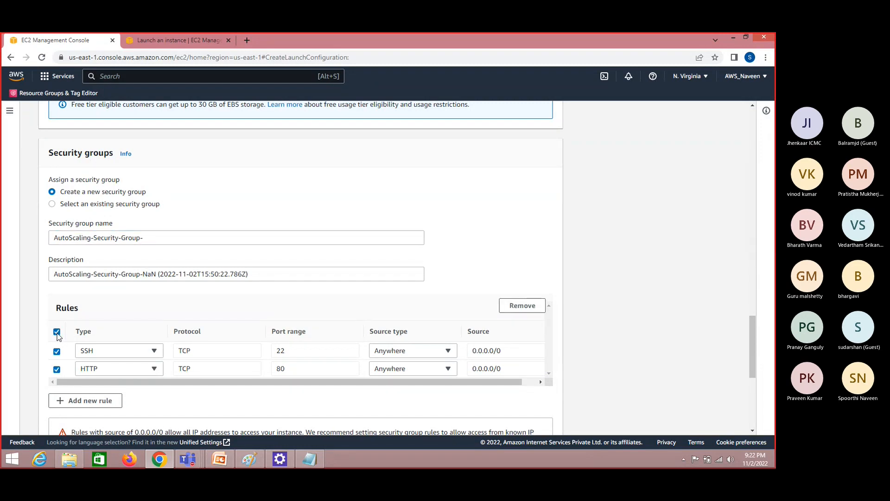
{"action": "left_click", "coordinate": [56, 332]}
{"action": "left_click", "coordinate": [163, 242]}
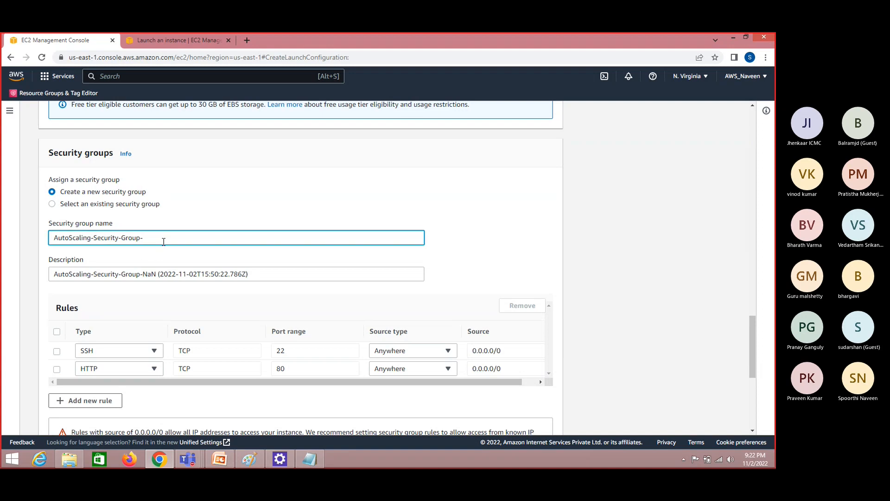
{"action": "type", "text": "G5"}
{"action": "left_click_drag", "start_coordinate": [751, 360], "coordinate": [749, 409]}
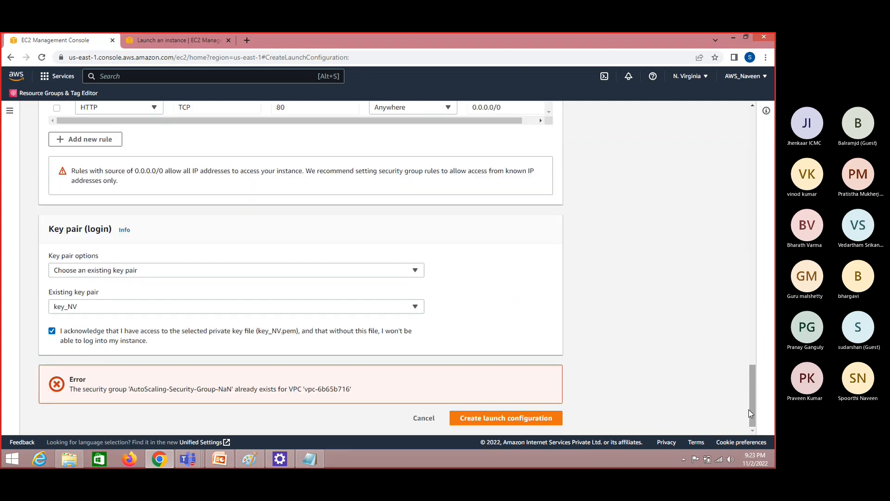
{"action": "left_click", "coordinate": [521, 424]}
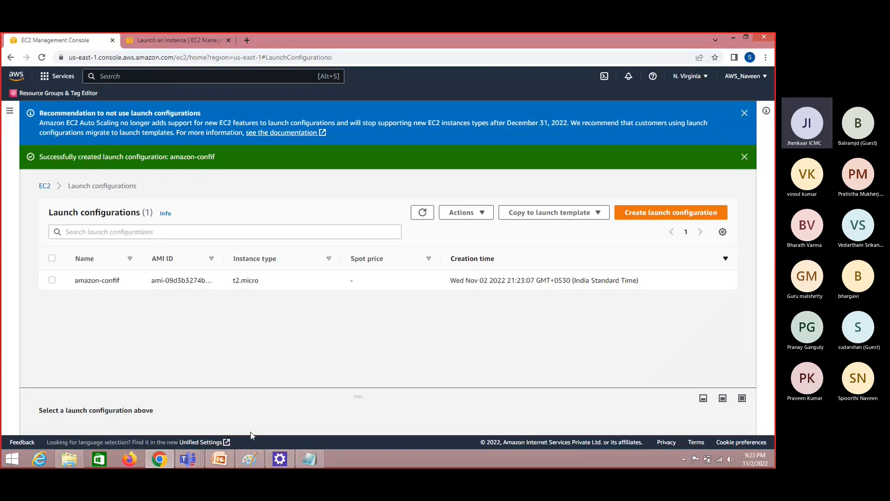
Switch to Paint to view the Auto Scaling diagram
{"action": "left_click", "coordinate": [249, 459]}
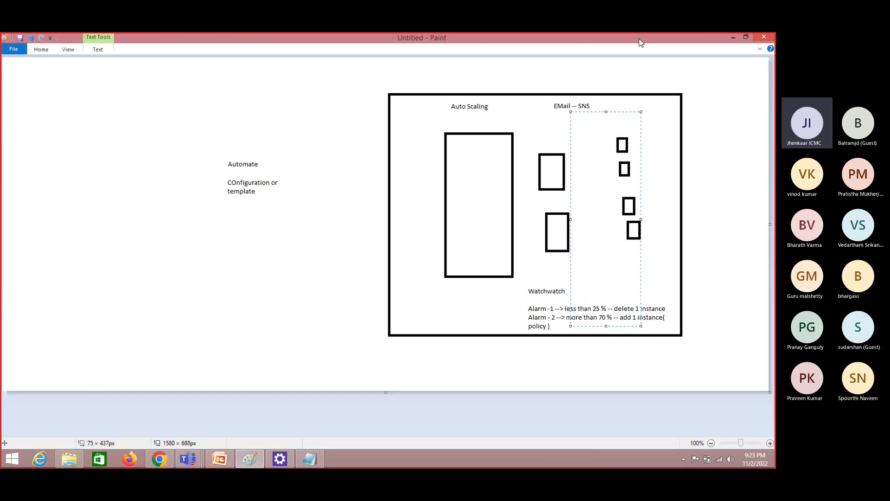
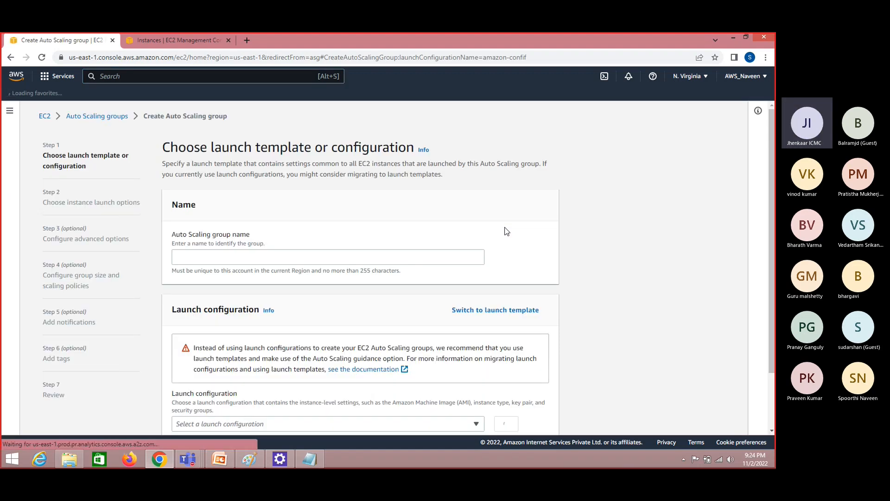
Name the new Auto Scaling group AWS-AUTO-SCALE-PRACTICE
{"action": "left_click", "coordinate": [289, 260]}
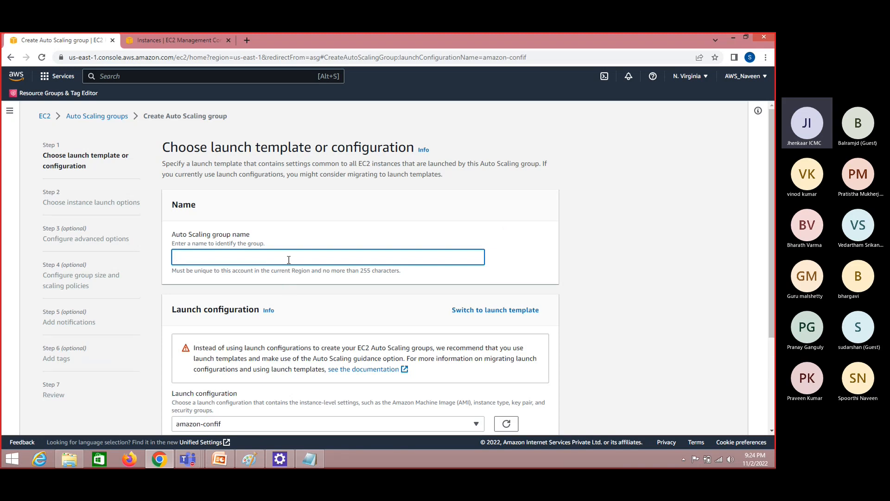
{"action": "type", "text": "AWS-"}
{"action": "type", "text": "AUTO-SCAL"}
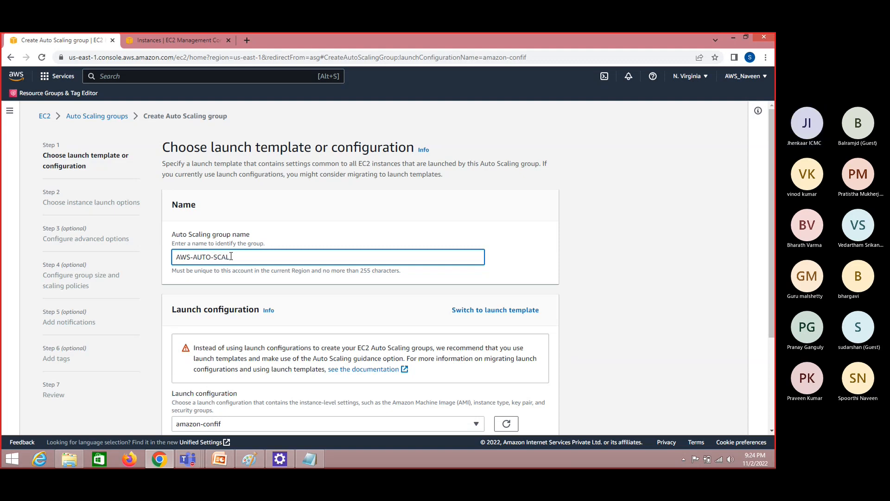
{"action": "type", "text": "E-PRACTICE"}
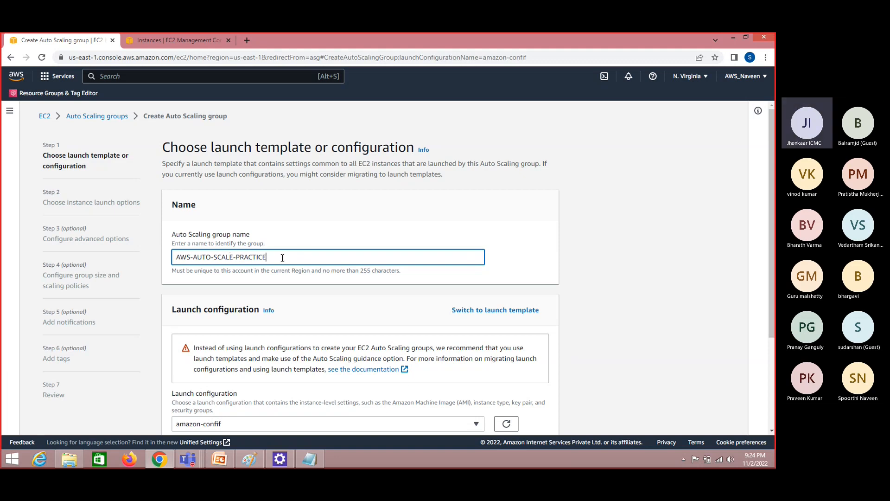
Copy the Auto Scaling group name into a new Notepad document and return to the browser
{"action": "left_click_drag", "start_coordinate": [282, 257], "coordinate": [174, 244]}
{"action": "key", "text": "ctrl+c"}
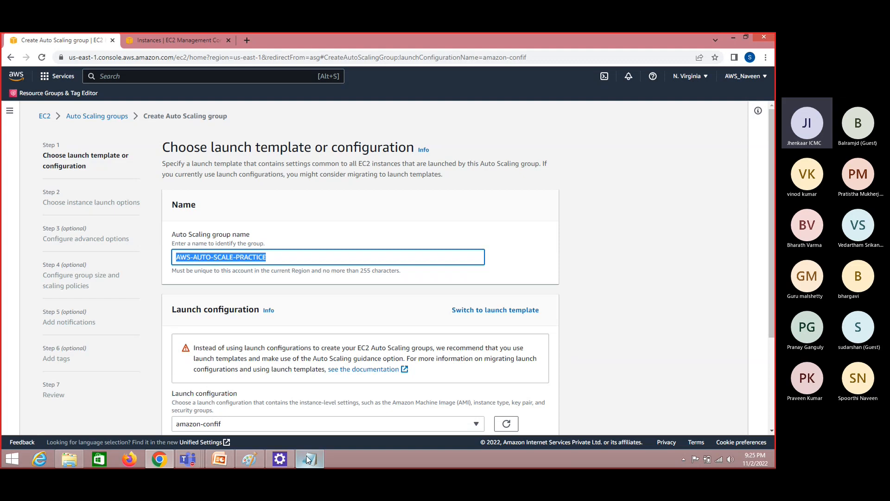
{"action": "left_click", "coordinate": [9, 464]}
{"action": "type", "text": "notepad"}
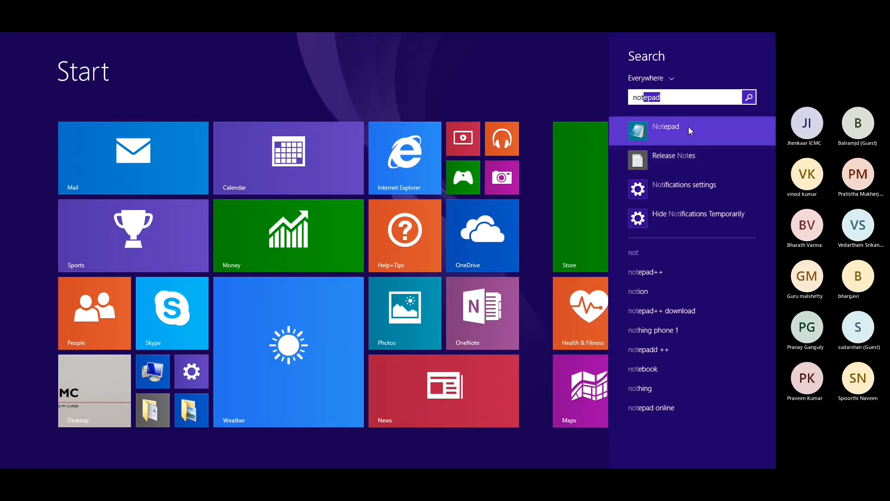
{"action": "left_click", "coordinate": [688, 126]}
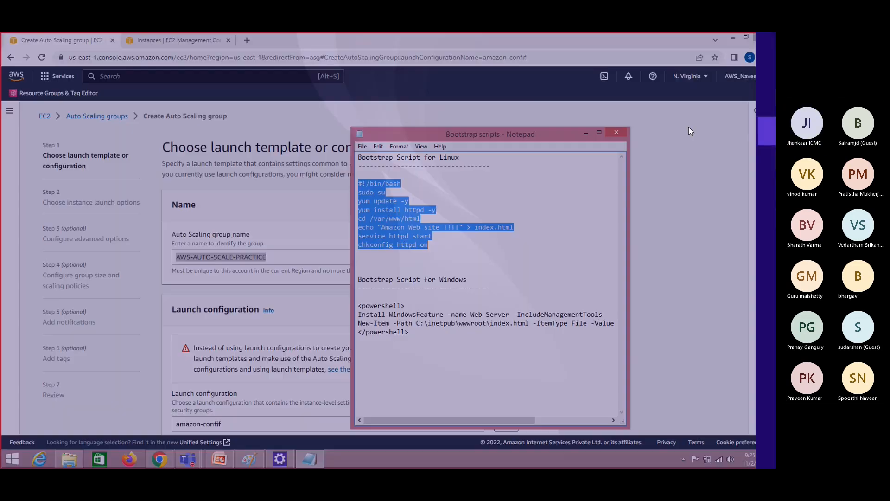
{"action": "key", "text": "ctrl+v"}
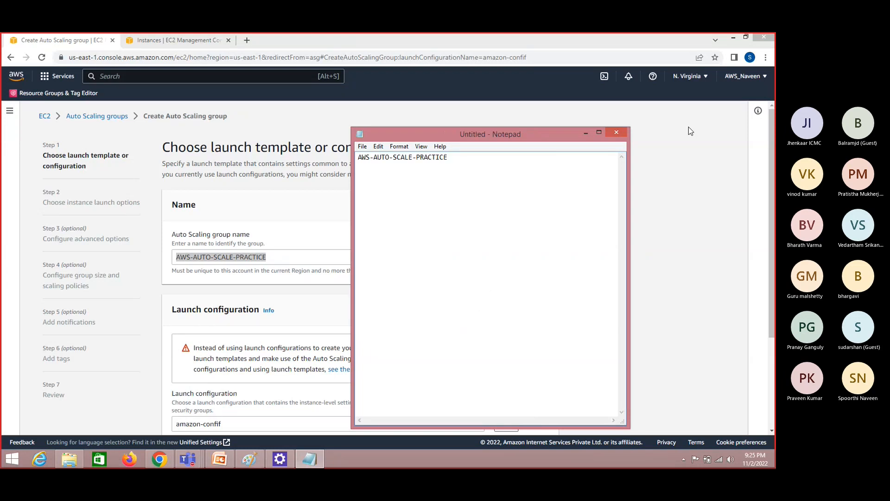
{"action": "left_click", "coordinate": [698, 229]}
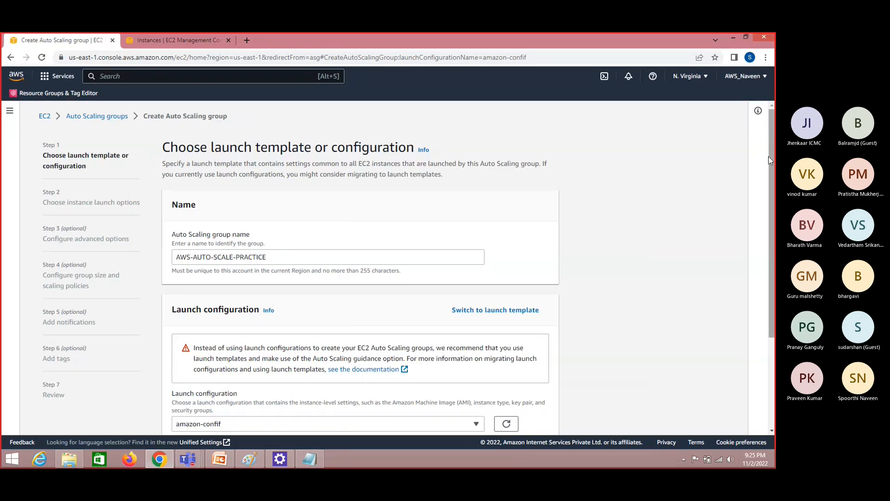
Continue with the amazon-confif launch configuration and select the default subnets in us-east-1a, us-east-1b and us-east-1c for the group's network
{"action": "left_click_drag", "start_coordinate": [770, 161], "coordinate": [768, 256]}
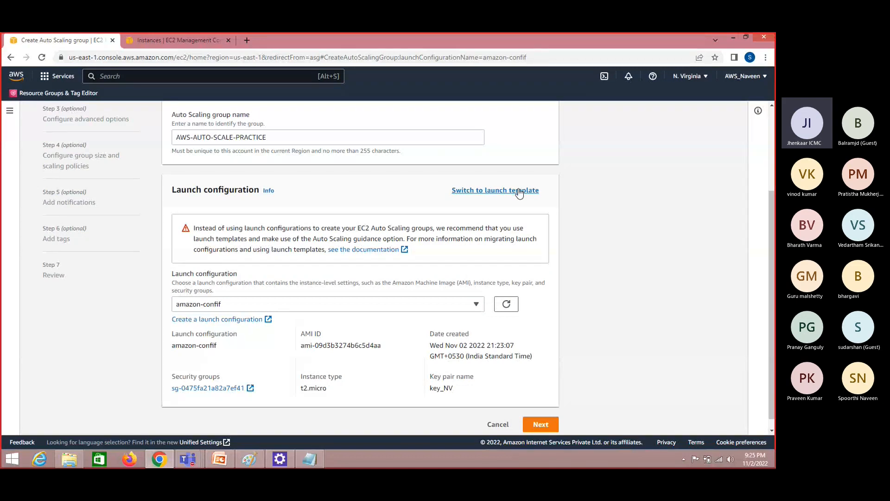
{"action": "left_click", "coordinate": [543, 424]}
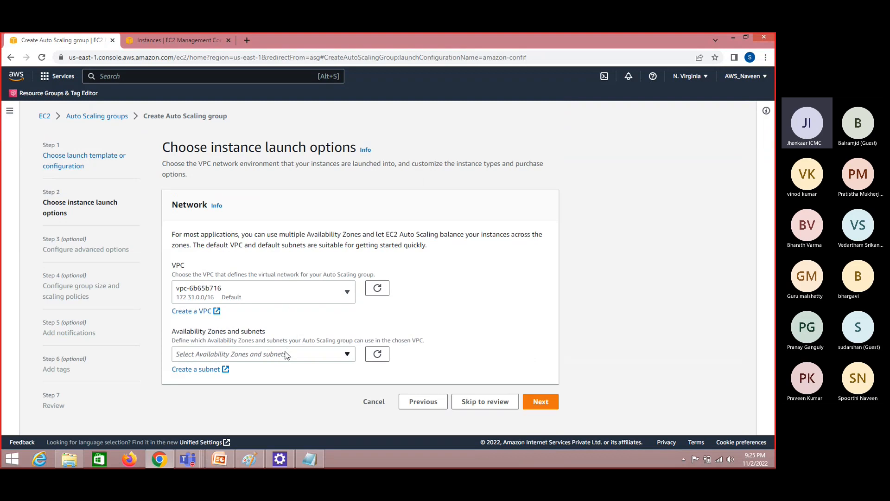
{"action": "left_click", "coordinate": [286, 355]}
{"action": "left_click", "coordinate": [180, 220]}
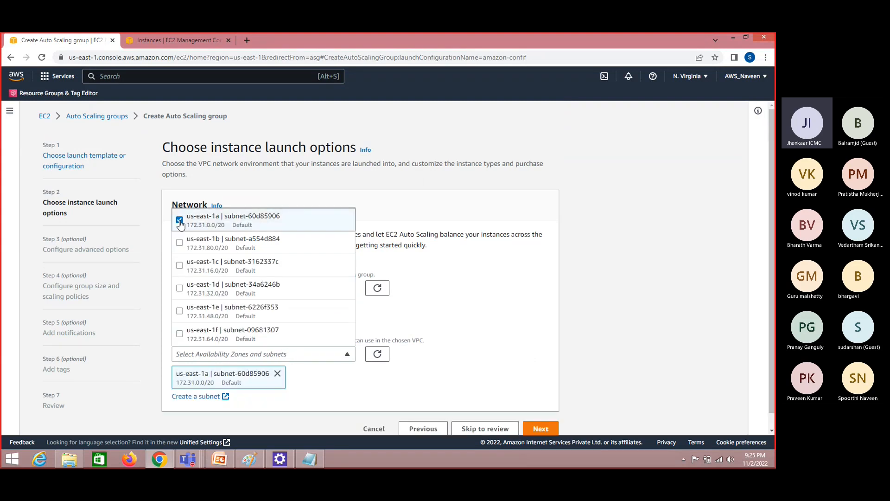
{"action": "left_click", "coordinate": [179, 243]}
{"action": "left_click", "coordinate": [180, 266]}
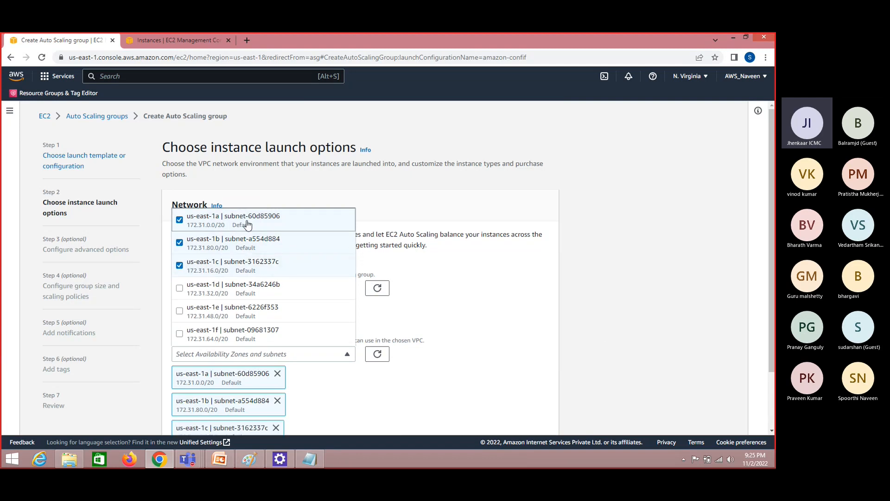
{"action": "left_click", "coordinate": [698, 402]}
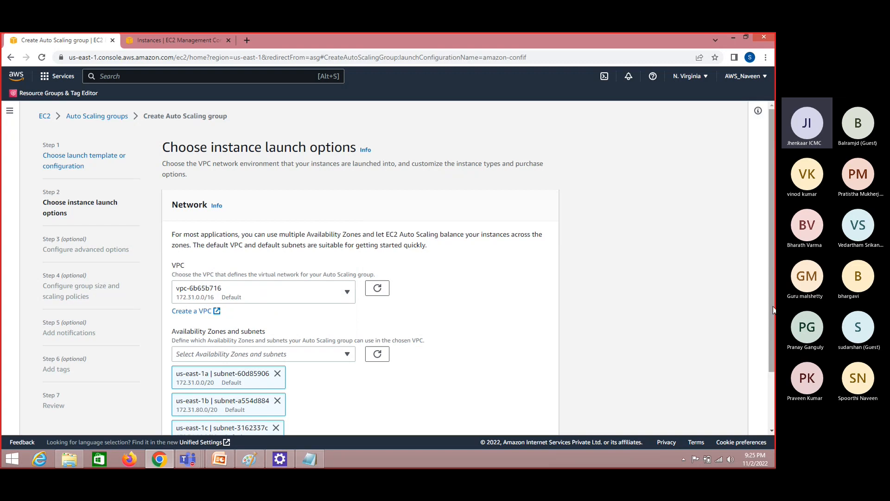
{"action": "left_click_drag", "start_coordinate": [772, 318], "coordinate": [776, 377]}
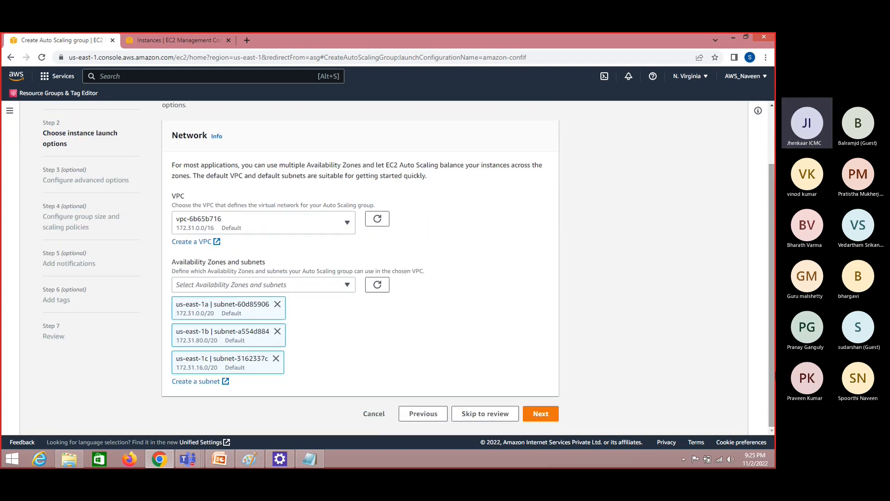
{"action": "left_click", "coordinate": [540, 413]}
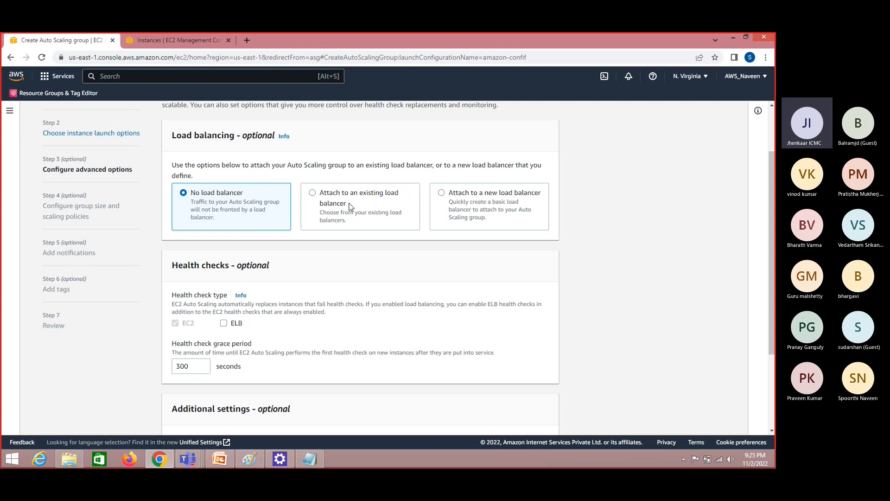
Check the Auto Scaling diagram in Paint, and set the group to attach to a new load balancer
{"action": "left_click", "coordinate": [251, 459]}
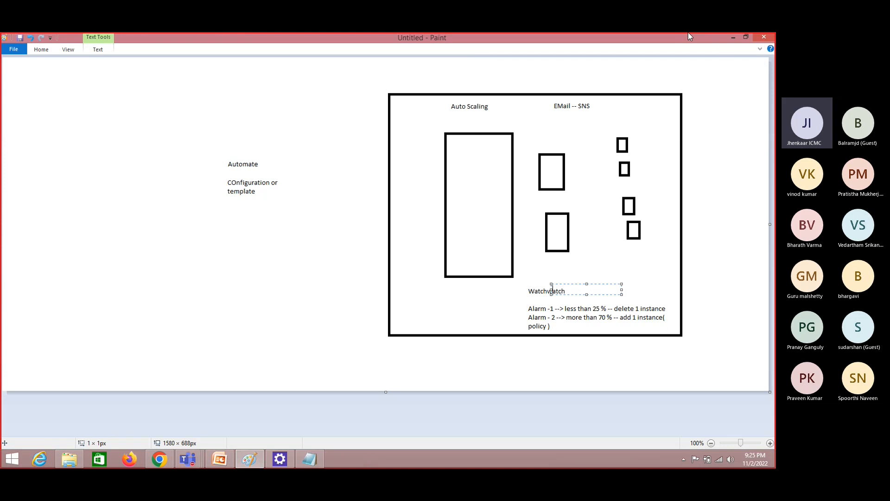
{"action": "left_click", "coordinate": [733, 37]}
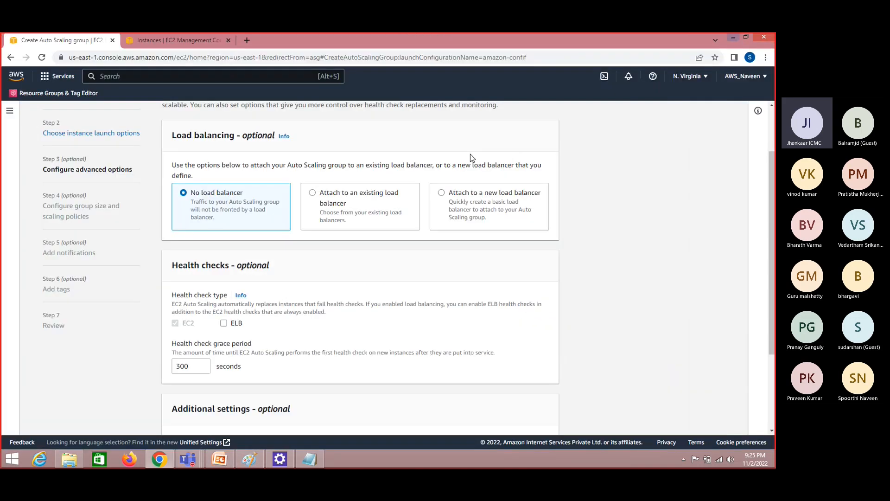
{"action": "left_click", "coordinate": [442, 194]}
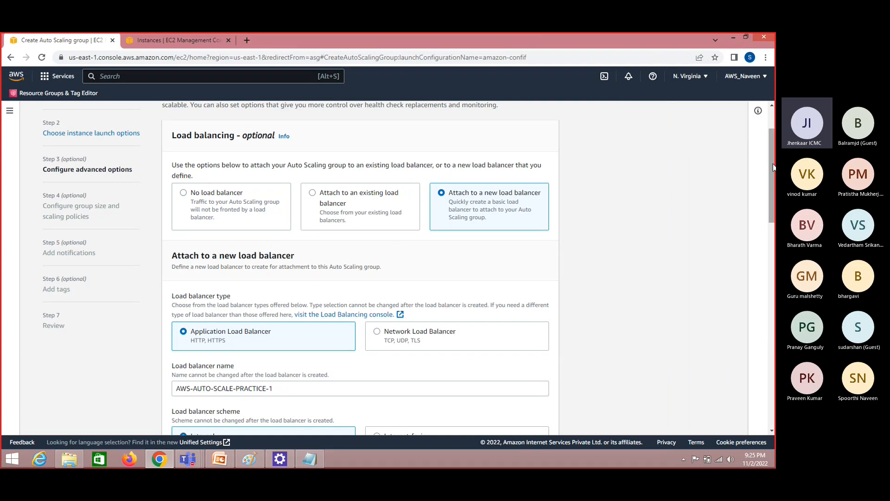
{"action": "left_click_drag", "start_coordinate": [773, 174], "coordinate": [773, 207]}
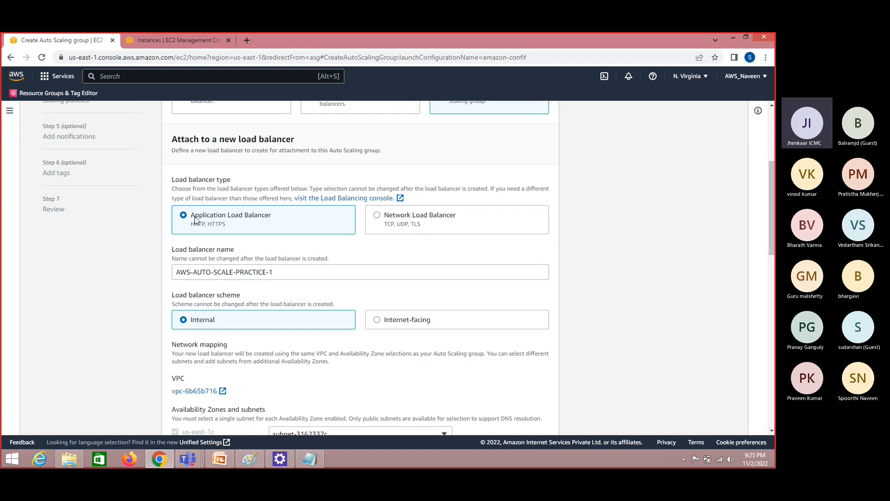
Name the Application Load Balancer AWS-AUTO-SCALE-PRACTICE-ALB and set its scheme to Internet-facing
{"action": "left_click", "coordinate": [286, 270]}
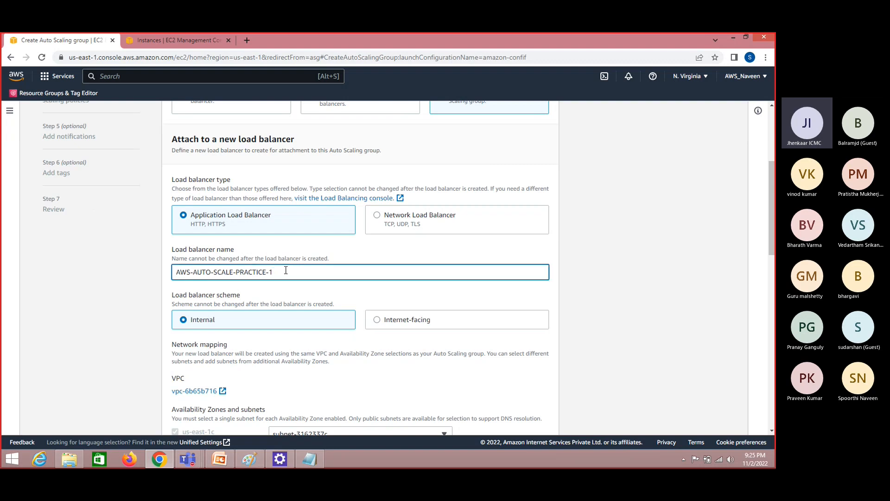
{"action": "key", "text": "BackSpace"}
{"action": "type", "text": "ALB"}
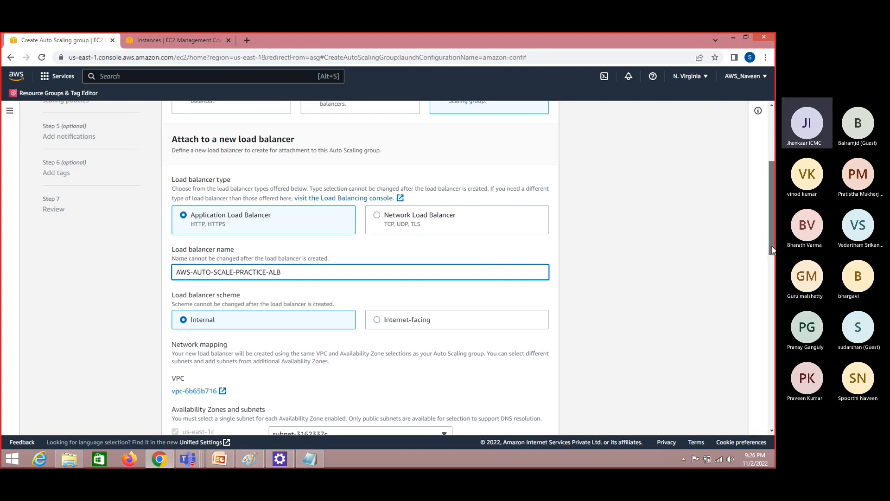
{"action": "scroll", "coordinate": [449, 293], "scroll_direction": "down", "scroll_amount": 1}
{"action": "left_click", "coordinate": [378, 271]}
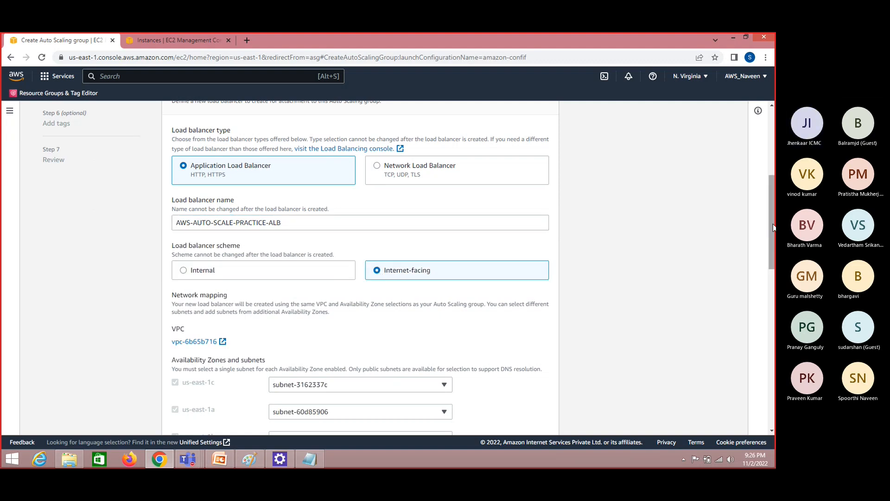
Route the port 80 listener to a new target group named AWS-AUTO-SCALE-PRACTICE-ALB-TG
{"action": "left_click_drag", "start_coordinate": [774, 227], "coordinate": [774, 285]}
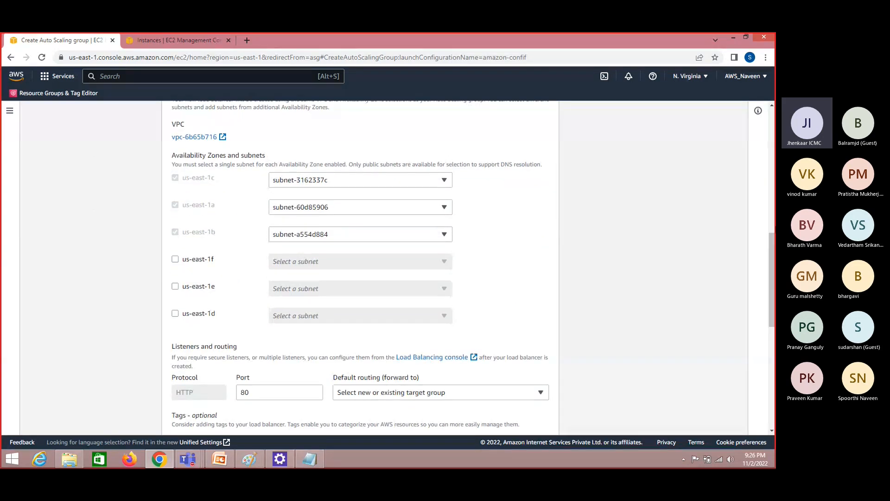
{"action": "scroll", "coordinate": [449, 168], "scroll_direction": "down", "scroll_amount": 4}
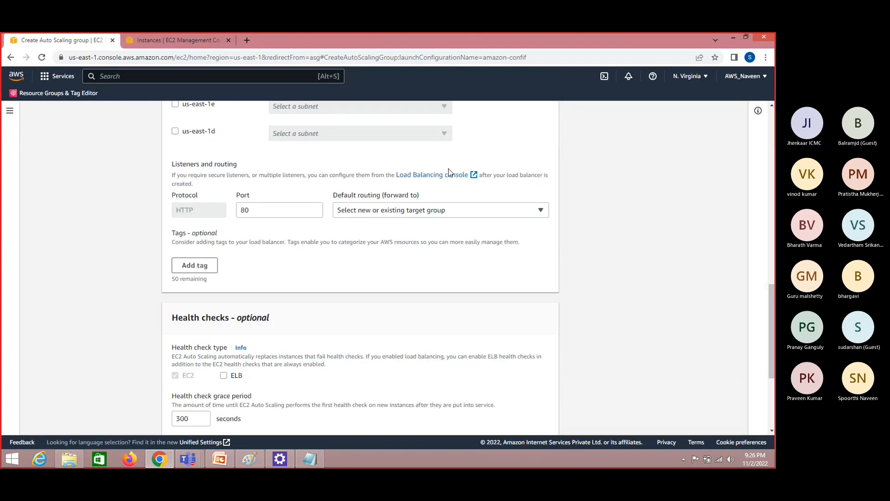
{"action": "left_click", "coordinate": [420, 209]}
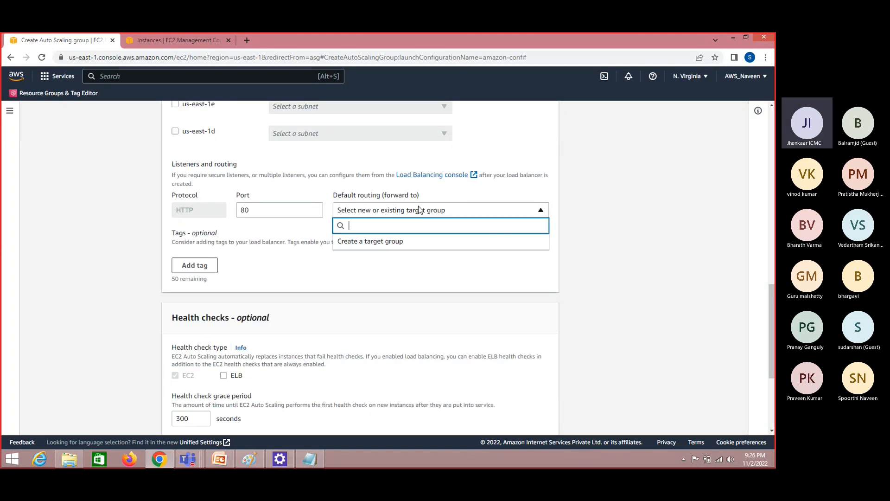
{"action": "left_click", "coordinate": [382, 243]}
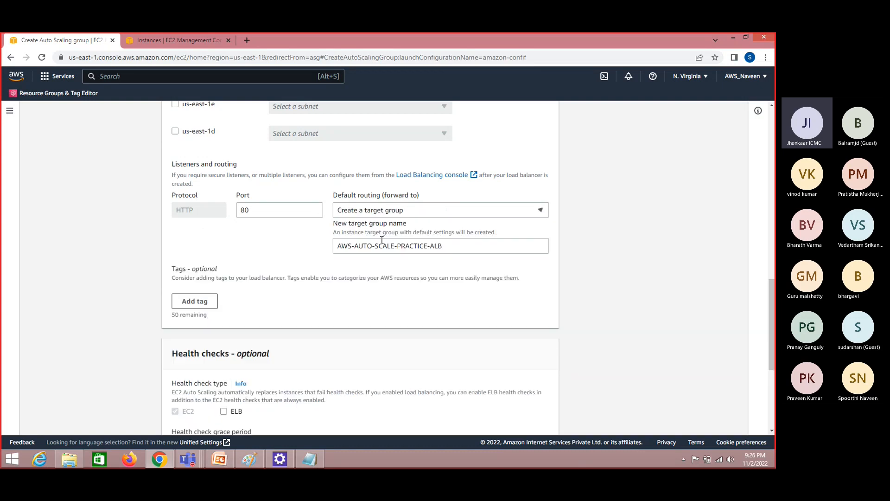
{"action": "left_click", "coordinate": [444, 246]}
{"action": "type", "text": "-TG"}
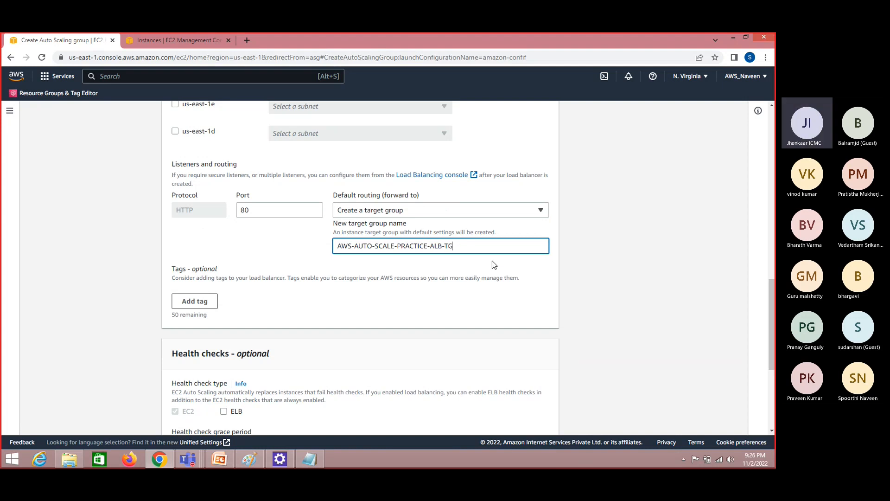
{"action": "double_click", "coordinate": [439, 247]}
{"action": "left_click", "coordinate": [647, 282]}
{"action": "mouse_move", "coordinate": [769, 317]}
{"action": "left_mouse_down"}
{"action": "mouse_move", "coordinate": [774, 361]}
{"action": "mouse_move", "coordinate": [769, 318]}
{"action": "left_mouse_up"}
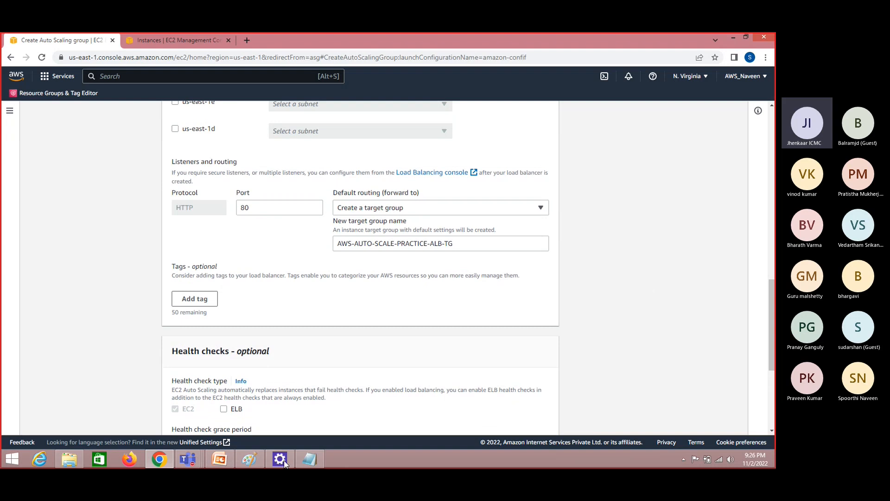
Switch to Paint to review the instance boxes in the Auto Scaling diagram, and return to the browser
{"action": "left_click", "coordinate": [250, 459]}
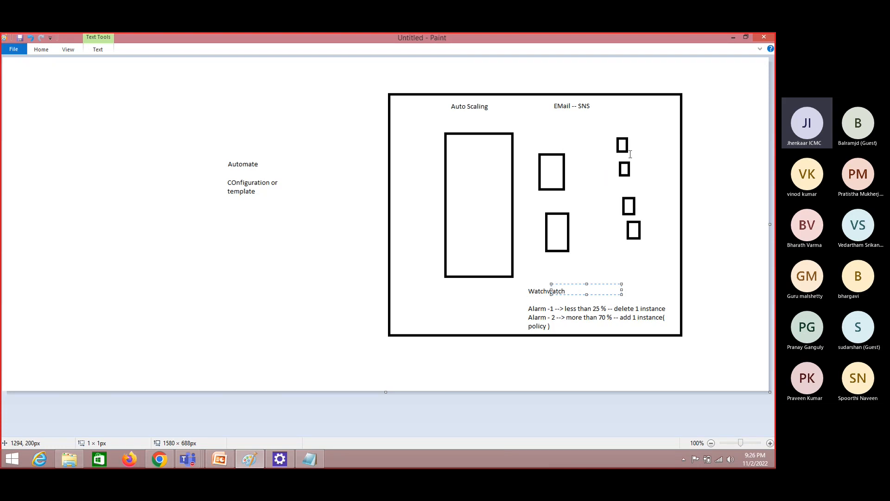
{"action": "left_click", "coordinate": [546, 172]}
{"action": "left_click", "coordinate": [545, 171]}
{"action": "key", "text": "alt+Tab"}
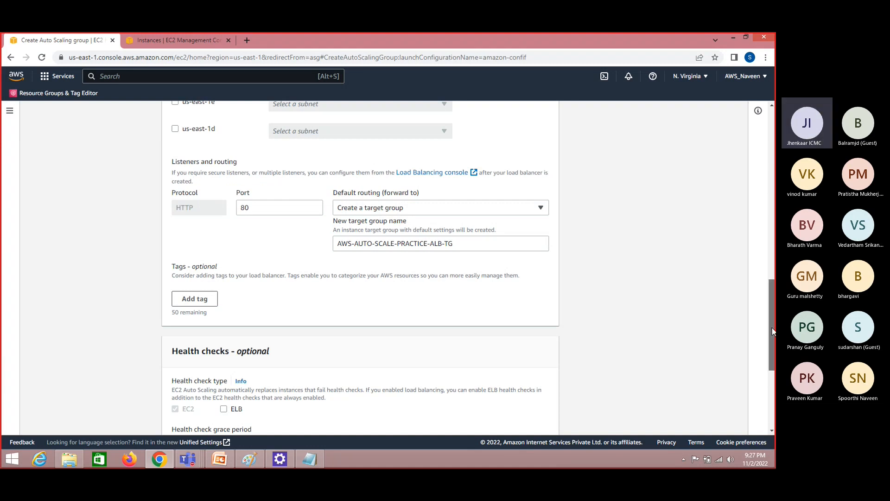
Accept the default health checks and additional settings, and continue to the group size and scaling policies
{"action": "mouse_move", "coordinate": [772, 327]}
{"action": "left_mouse_down"}
{"action": "mouse_move", "coordinate": [767, 254]}
{"action": "mouse_move", "coordinate": [772, 343]}
{"action": "mouse_move", "coordinate": [771, 327]}
{"action": "left_mouse_up"}
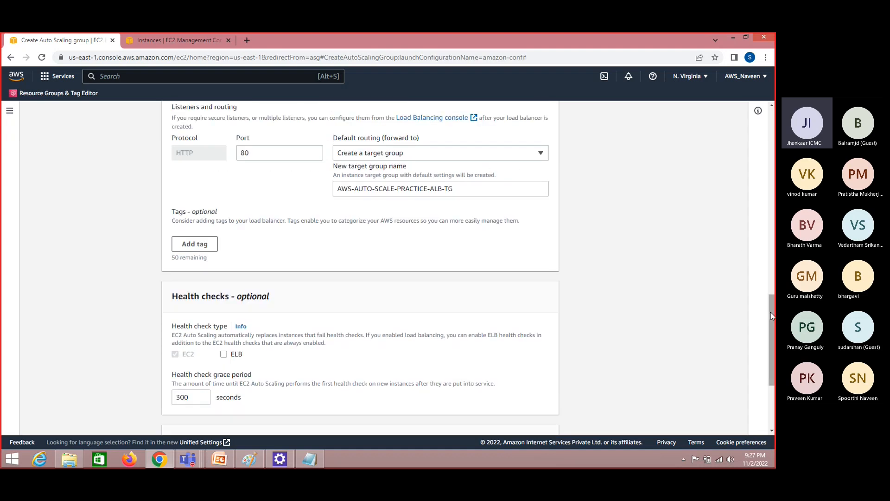
{"action": "left_click_drag", "start_coordinate": [772, 342], "coordinate": [774, 384]}
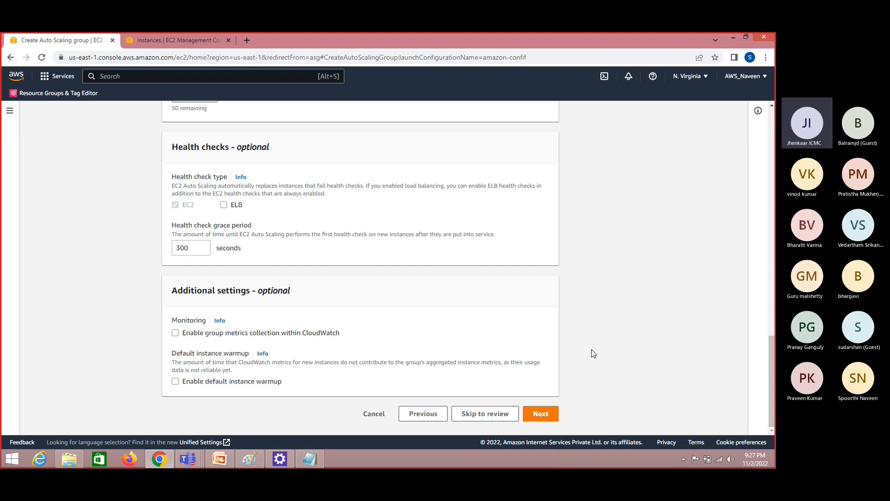
{"action": "left_click", "coordinate": [540, 414]}
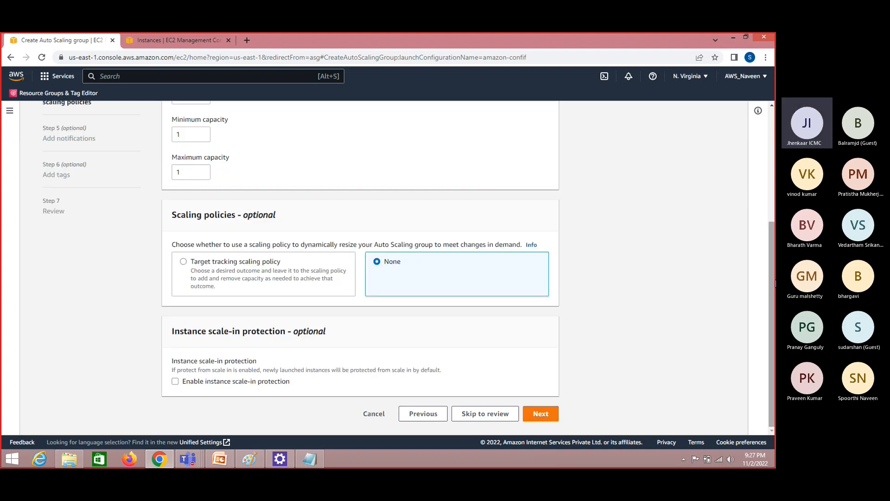
Set the desired capacity to 2, minimum to 1 and maximum to 5, and continue to notifications without a scaling policy
{"action": "left_click_drag", "start_coordinate": [775, 283], "coordinate": [774, 229]}
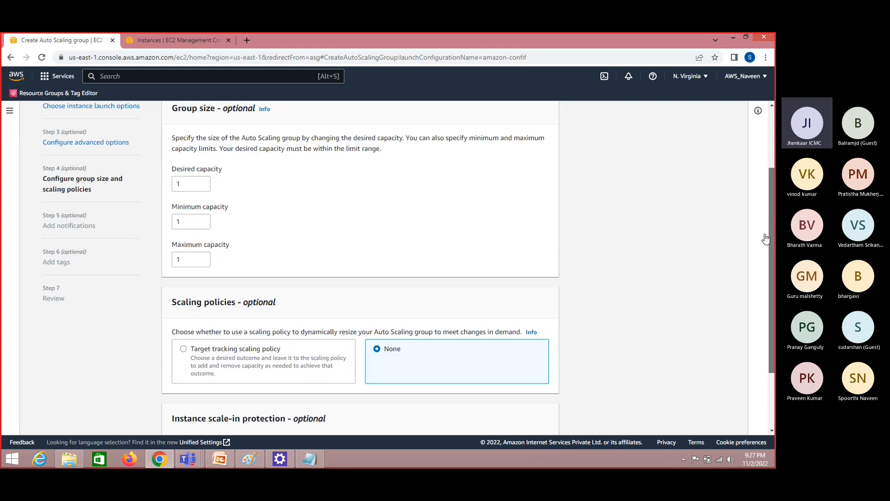
{"action": "left_click", "coordinate": [203, 182]}
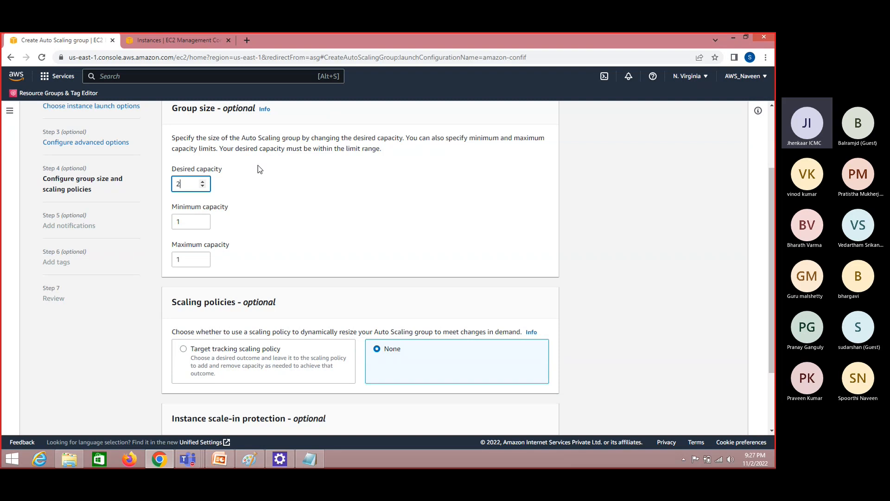
{"action": "left_click", "coordinate": [154, 40]}
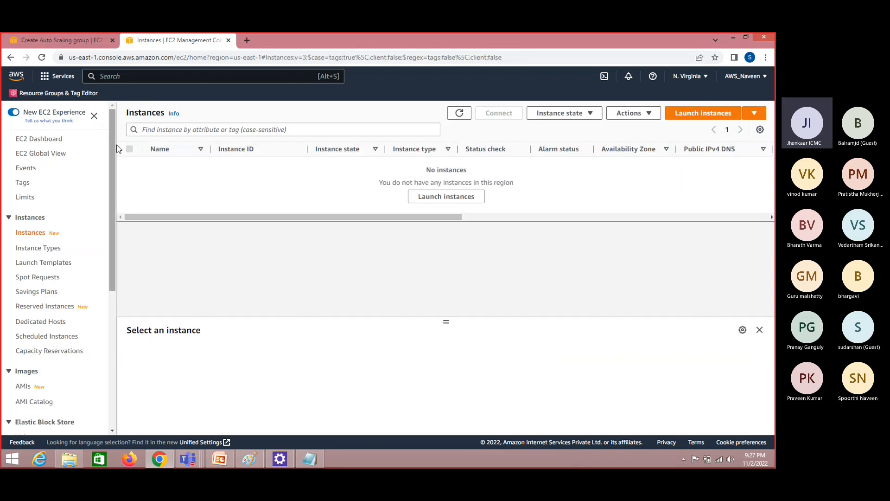
{"action": "left_click", "coordinate": [57, 34]}
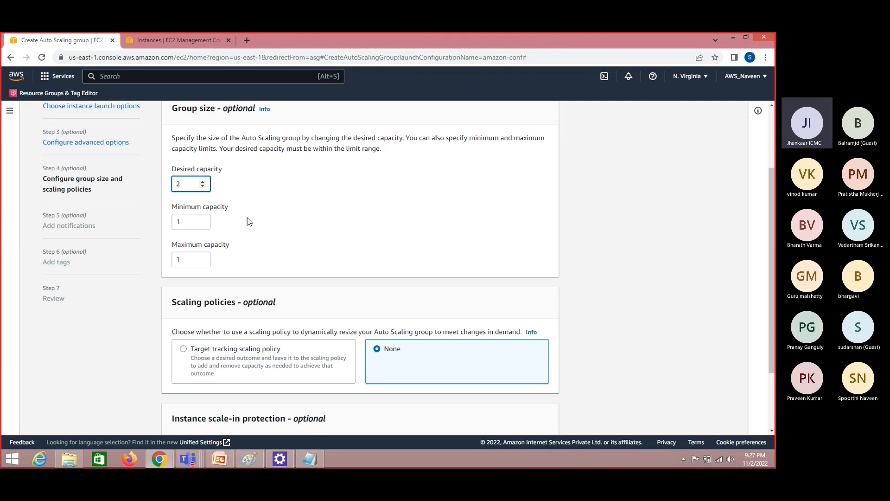
{"action": "left_click", "coordinate": [203, 221]}
{"action": "left_click", "coordinate": [203, 224]}
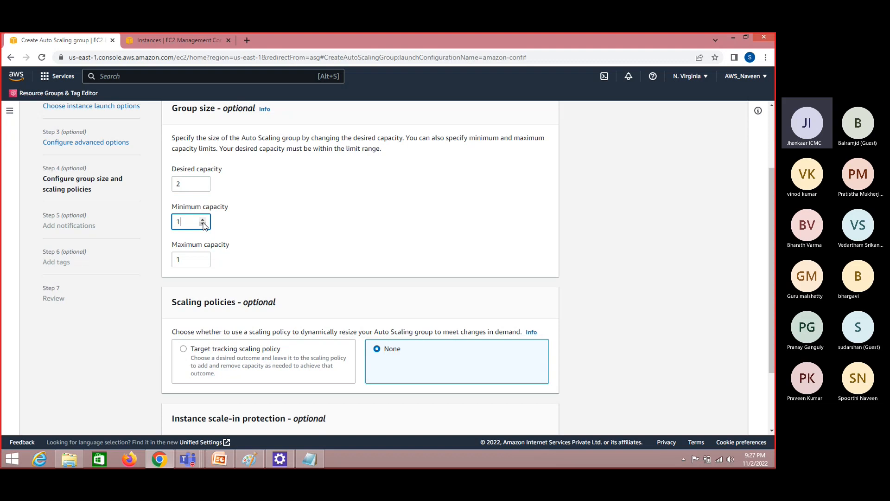
{"action": "left_click", "coordinate": [203, 257]}
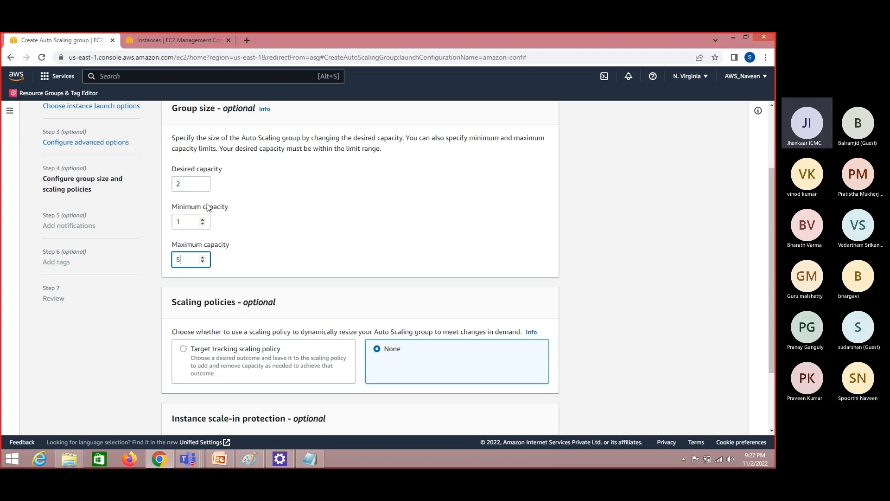
{"action": "left_click_drag", "start_coordinate": [181, 245], "coordinate": [221, 245]}
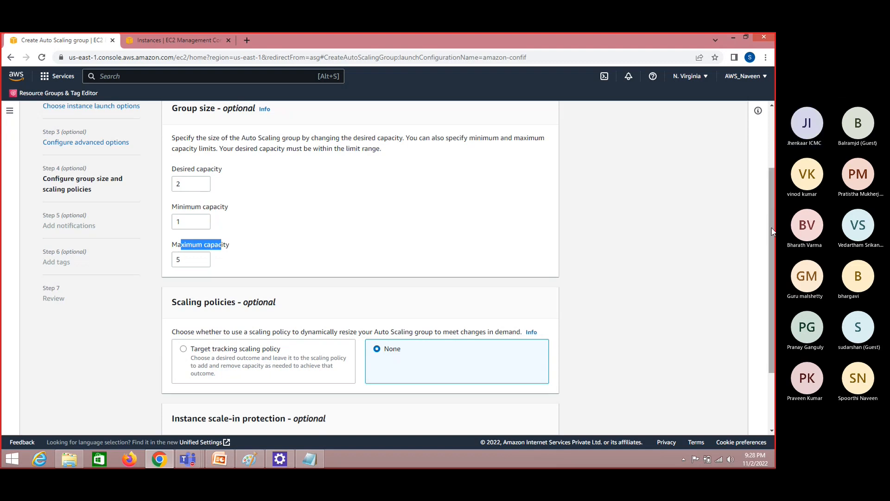
{"action": "scroll", "coordinate": [772, 230], "scroll_direction": "down", "scroll_amount": 2}
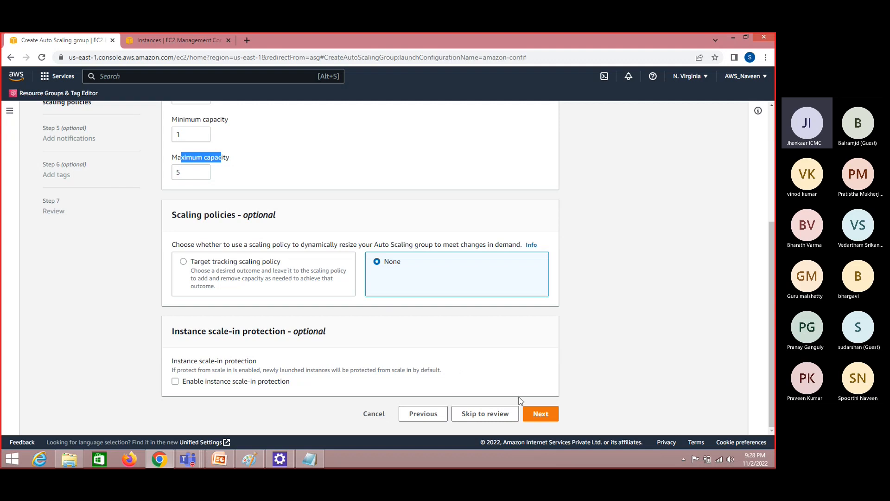
{"action": "left_click", "coordinate": [543, 415]}
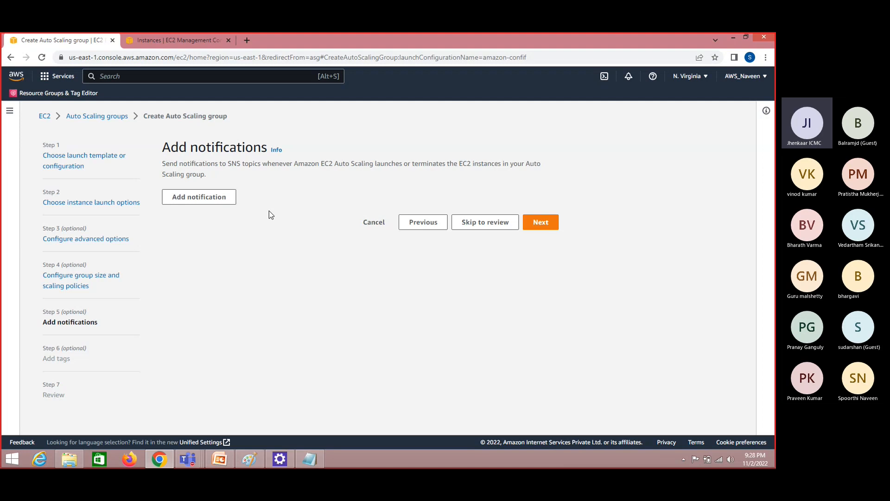
Add a notification to the Auto Scaling group and check which SNS topics are available for it
{"action": "left_click", "coordinate": [223, 200]}
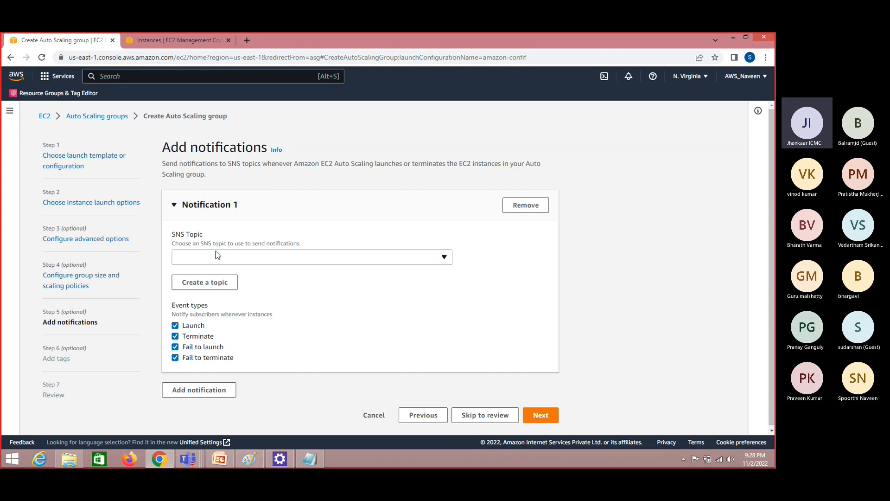
{"action": "left_click", "coordinate": [428, 260]}
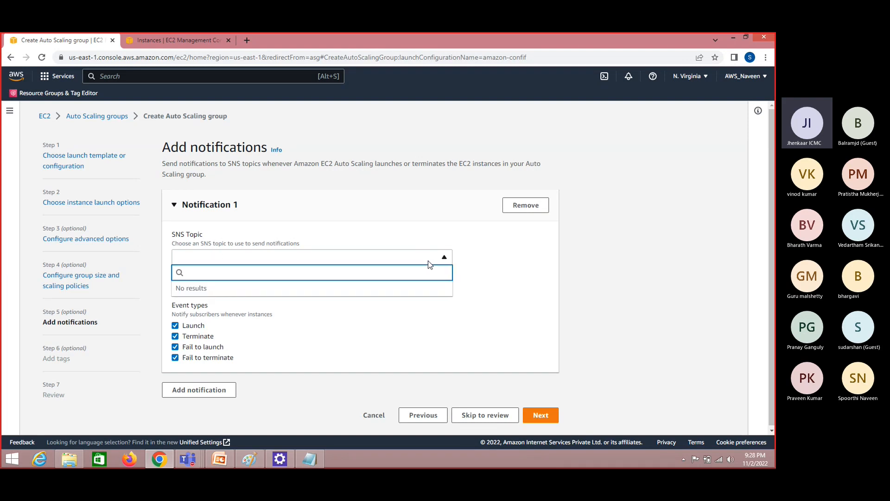
{"action": "left_click", "coordinate": [428, 260]}
Search the AWS services for sns from the Instances page and open Simple Notification Service in a separate browser tab
{"action": "left_click", "coordinate": [208, 39]}
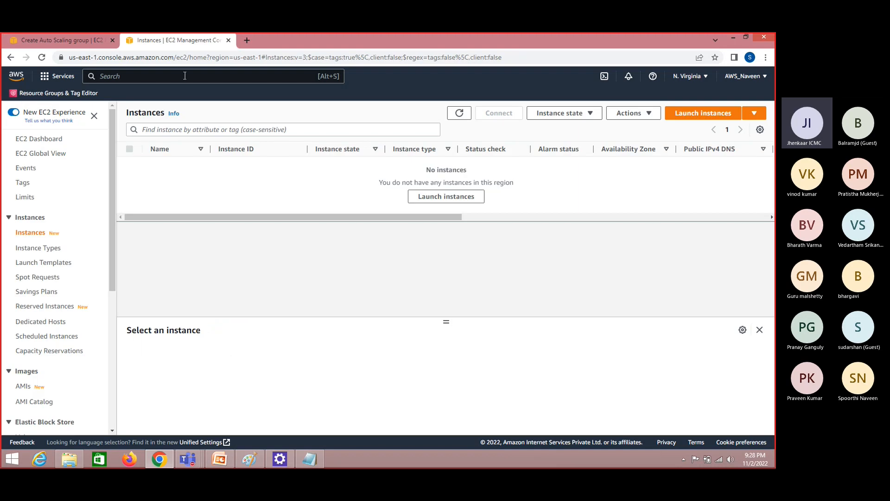
{"action": "left_click", "coordinate": [185, 76]}
{"action": "type", "text": "sns"}
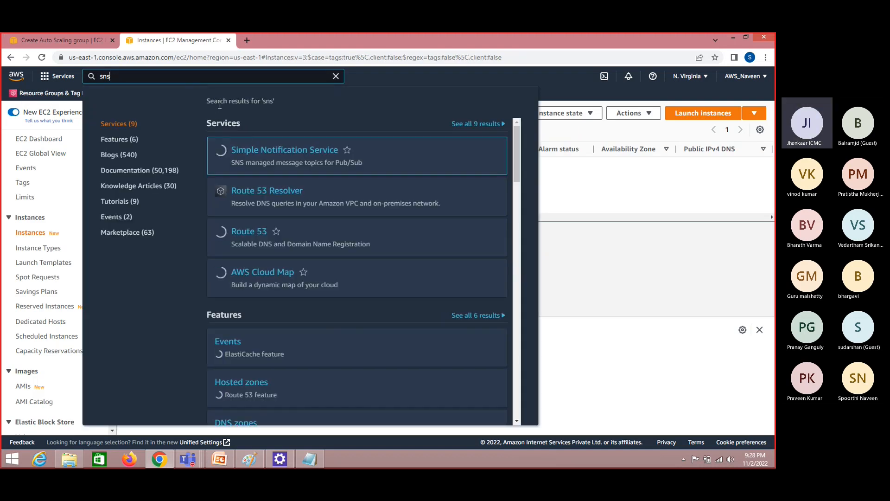
{"action": "right_click", "coordinate": [269, 148]}
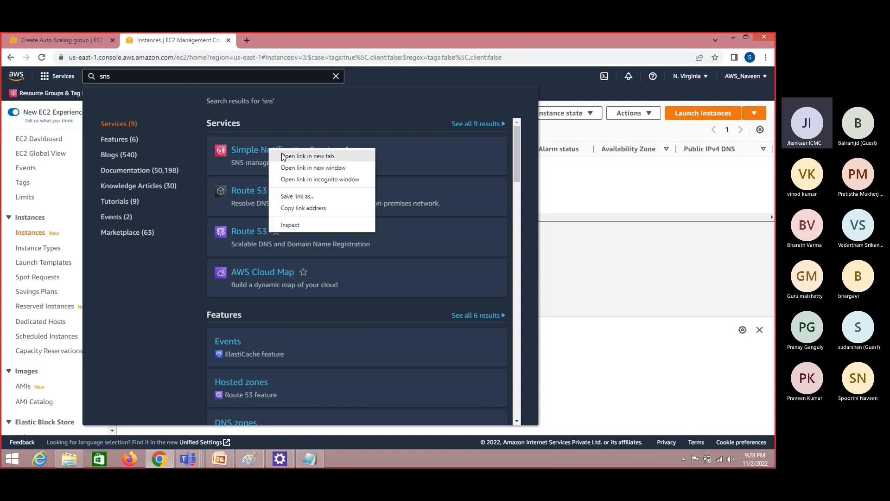
{"action": "left_click", "coordinate": [284, 152]}
{"action": "left_click", "coordinate": [298, 43]}
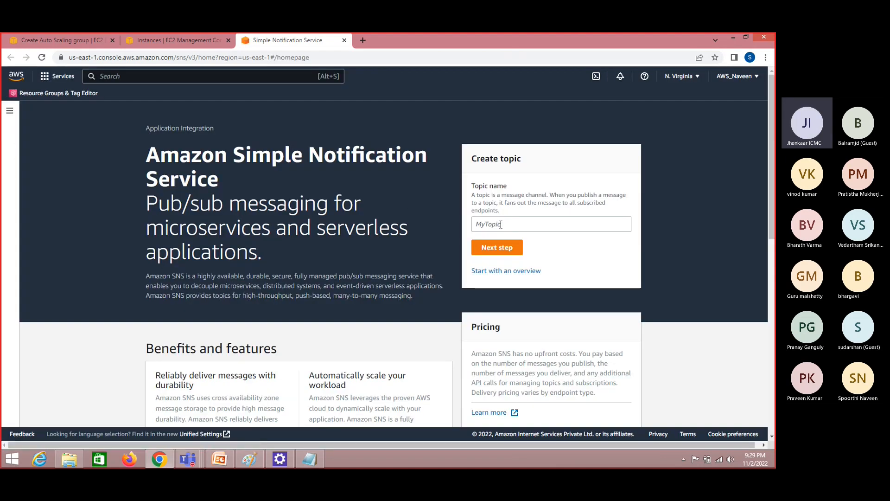
Create a Standard SNS topic with TOPIC-1 as both its name and display name, keeping the other options at default
{"action": "left_click", "coordinate": [499, 223]}
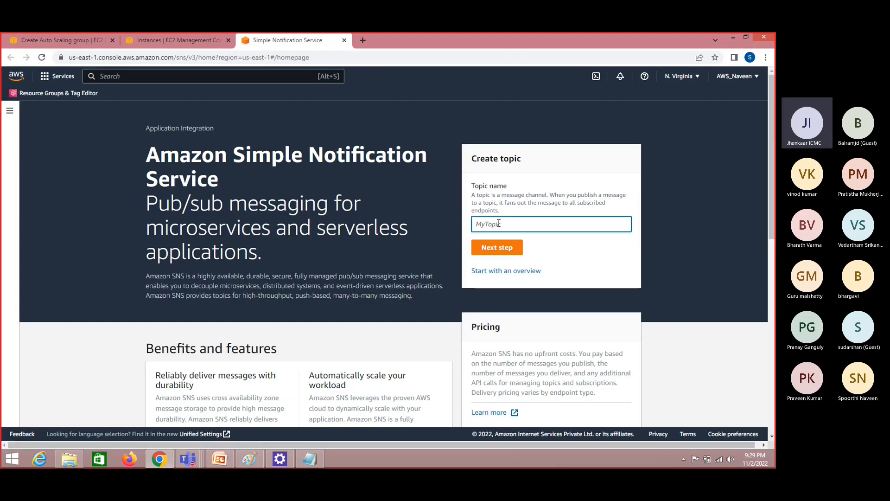
{"action": "type", "text": "TOPIC-1"}
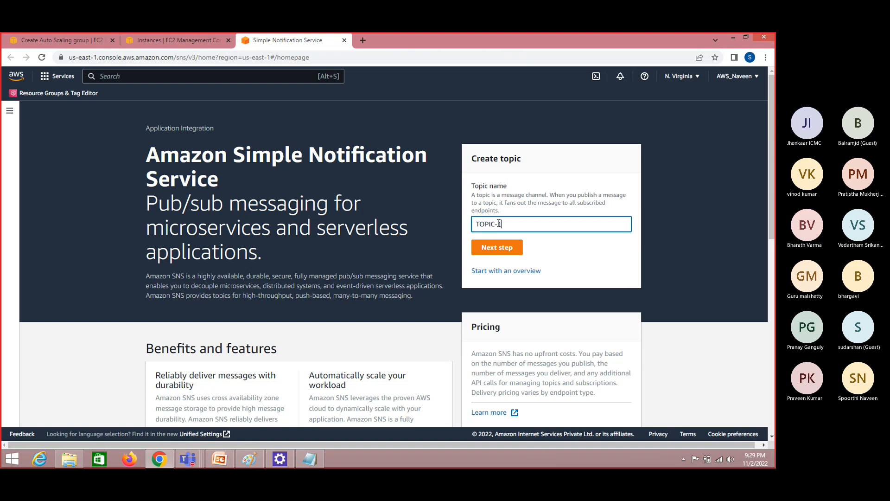
{"action": "left_click", "coordinate": [497, 248]}
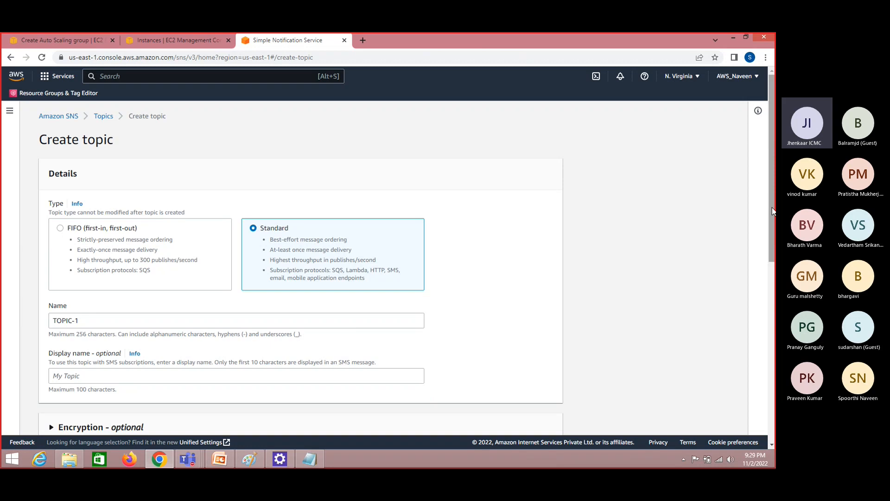
{"action": "scroll", "coordinate": [773, 211], "scroll_direction": "down", "scroll_amount": 3}
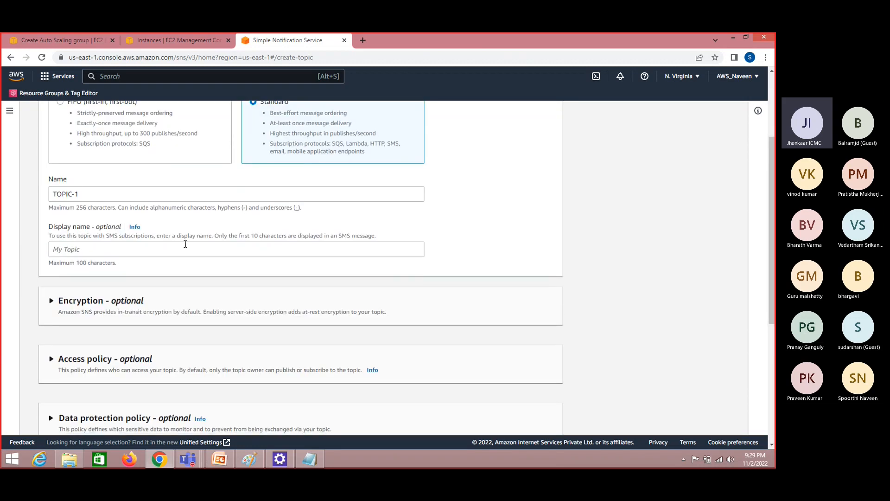
{"action": "left_click_drag", "start_coordinate": [95, 194], "coordinate": [2, 213]}
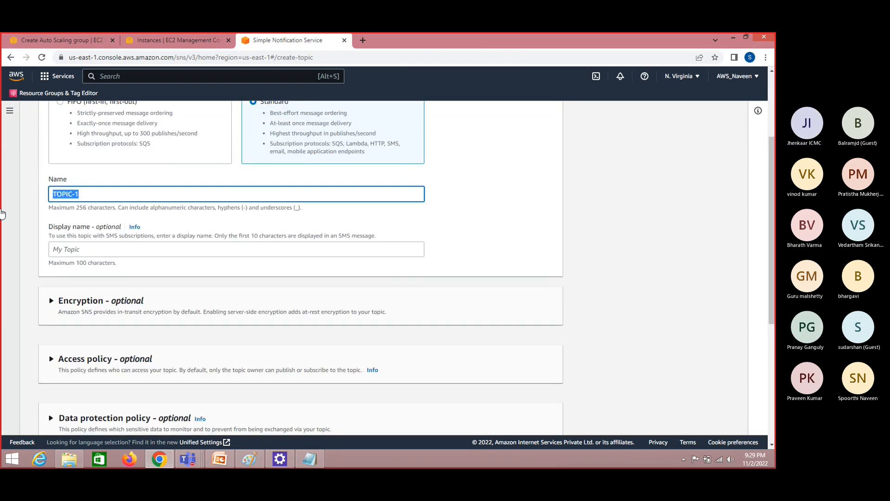
{"action": "key", "text": "ctrl+c"}
{"action": "left_click", "coordinate": [71, 251]}
{"action": "key", "text": "ctrl+v"}
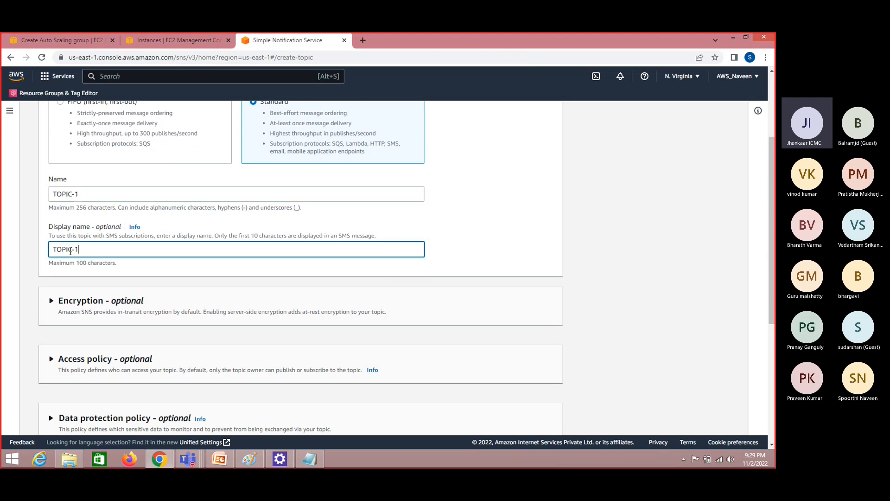
{"action": "left_click_drag", "start_coordinate": [771, 299], "coordinate": [700, 412]}
{"action": "left_click", "coordinate": [536, 423]}
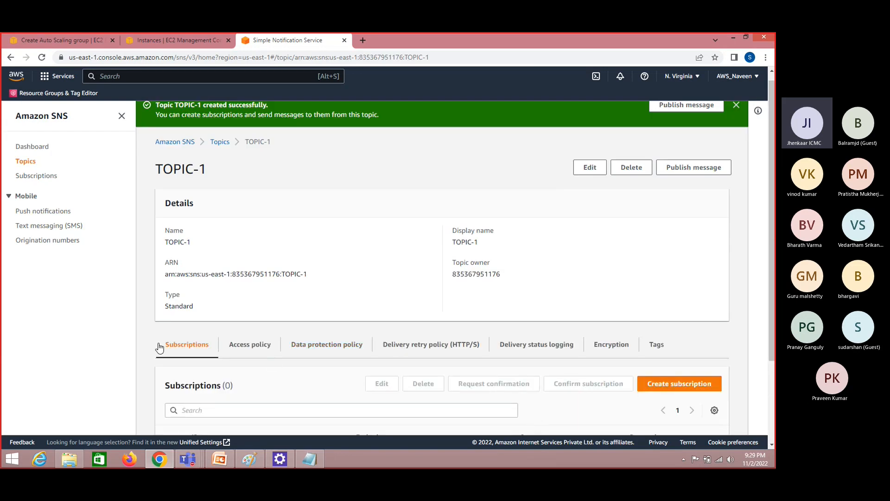
Create a subscription to TOPIC-1 with the Email protocol and the recipient's e-mail address as its endpoint
{"action": "left_click", "coordinate": [680, 389]}
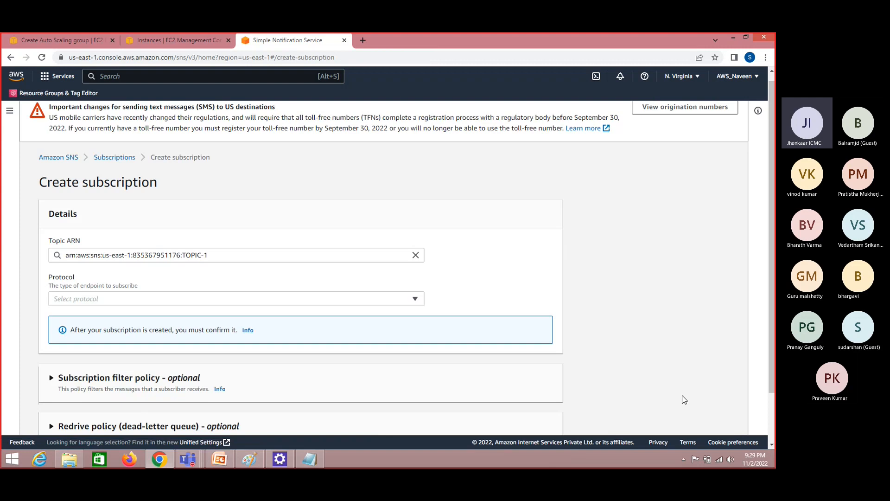
{"action": "left_click", "coordinate": [195, 305]}
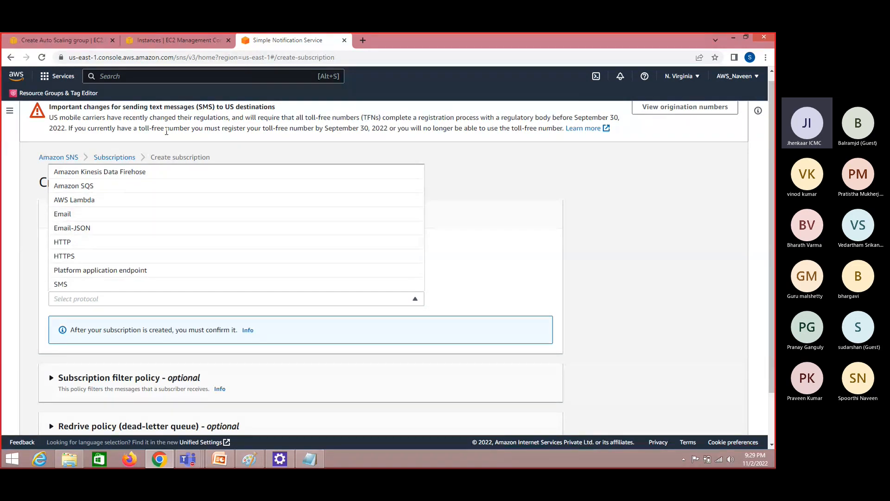
{"action": "left_click", "coordinate": [148, 215]}
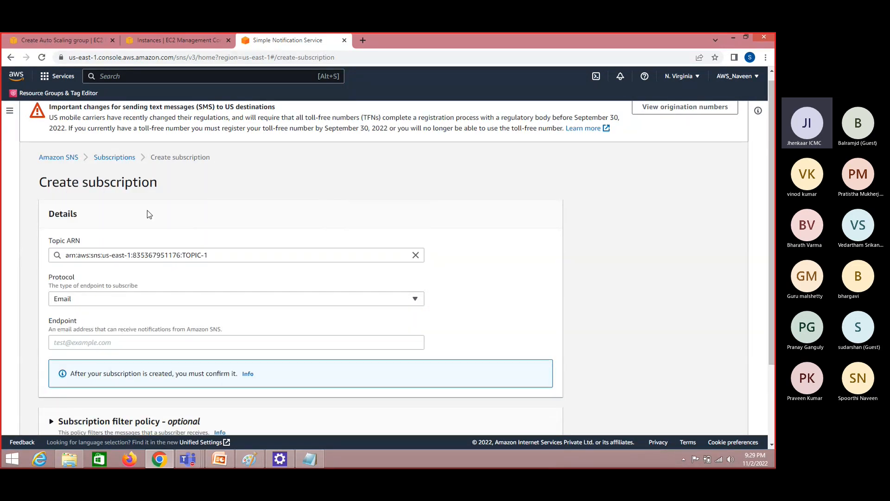
{"action": "left_click", "coordinate": [136, 344]}
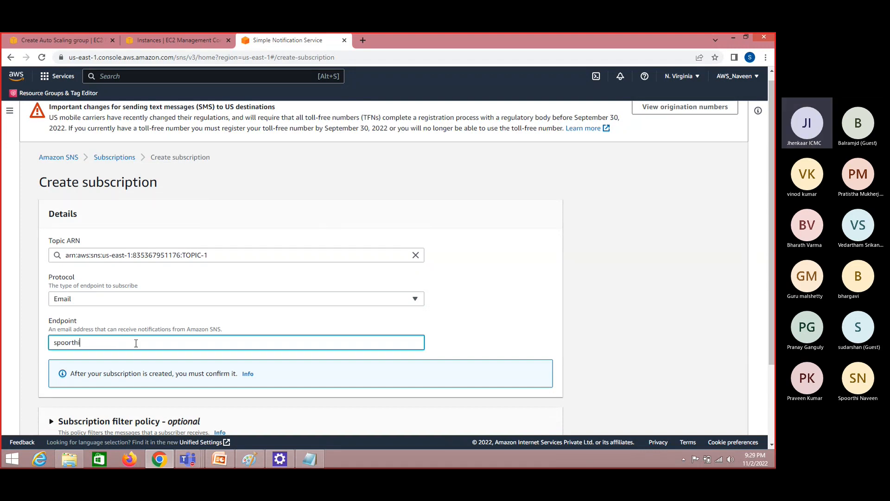
{"action": "left_click_drag", "start_coordinate": [770, 245], "coordinate": [769, 329]}
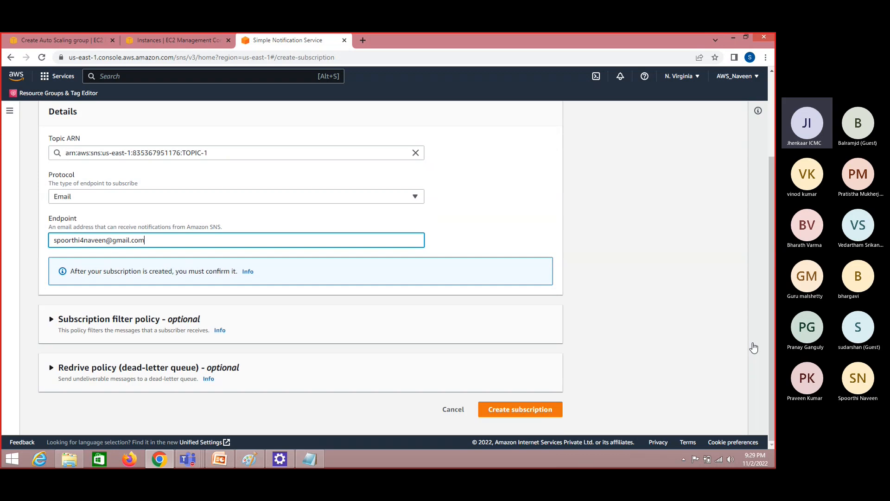
{"action": "left_click", "coordinate": [535, 408]}
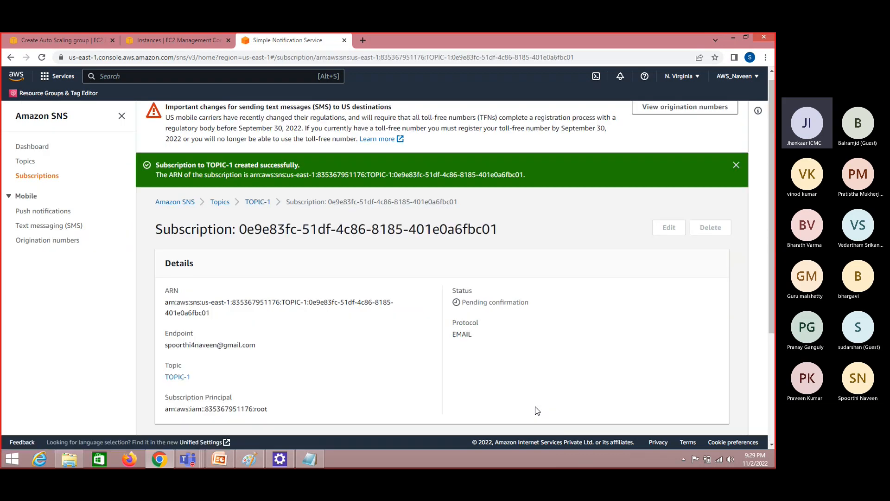
Open Gmail in a new browser tab and confirm the subscription from the TOPIC-1 confirmation message
{"action": "left_click", "coordinate": [364, 41]}
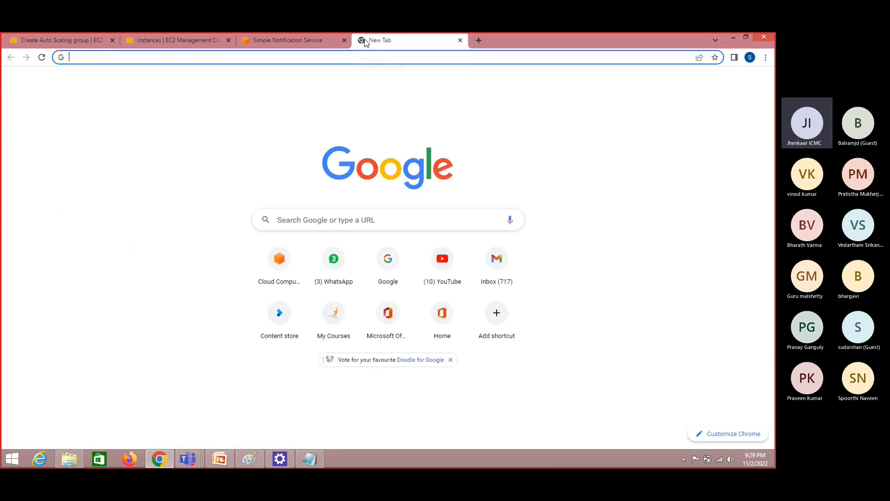
{"action": "type", "text": "gma"}
{"action": "key", "text": "Return"}
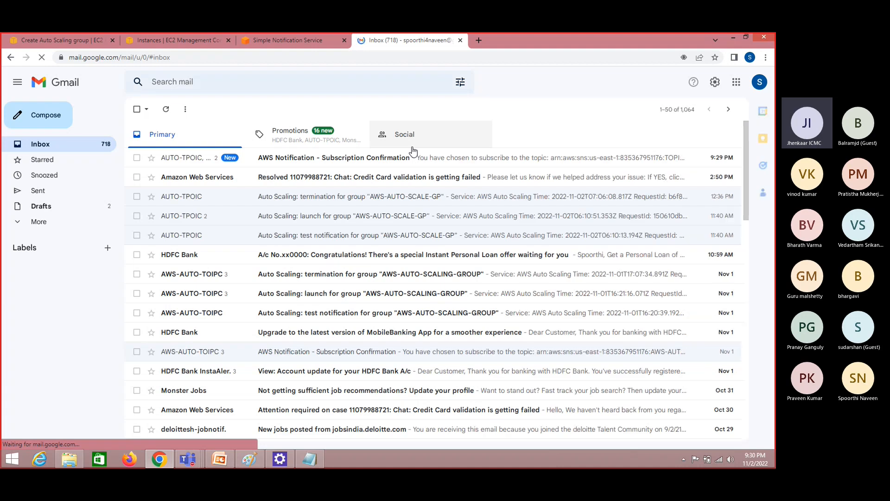
{"action": "left_click", "coordinate": [351, 158]}
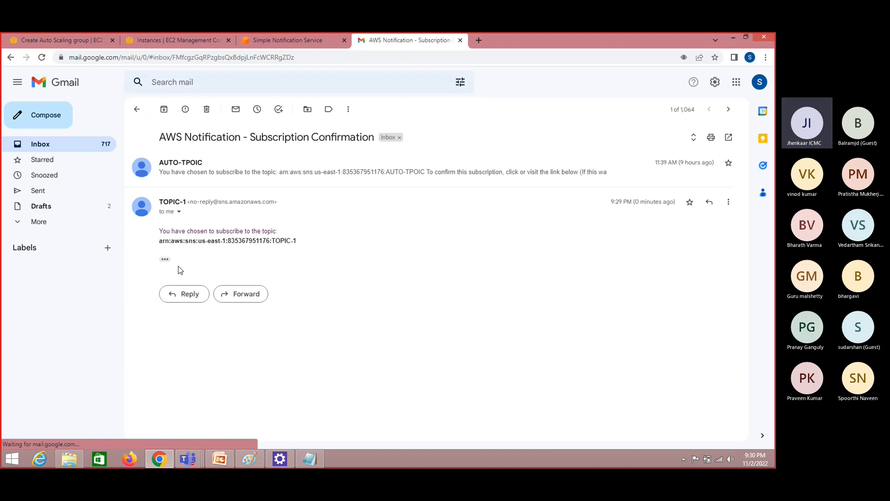
{"action": "left_click", "coordinate": [165, 259]}
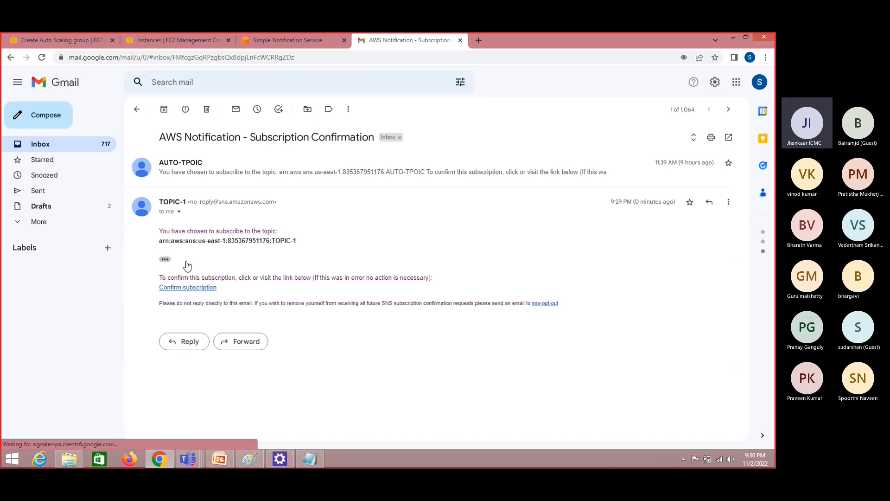
{"action": "left_click", "coordinate": [188, 288]}
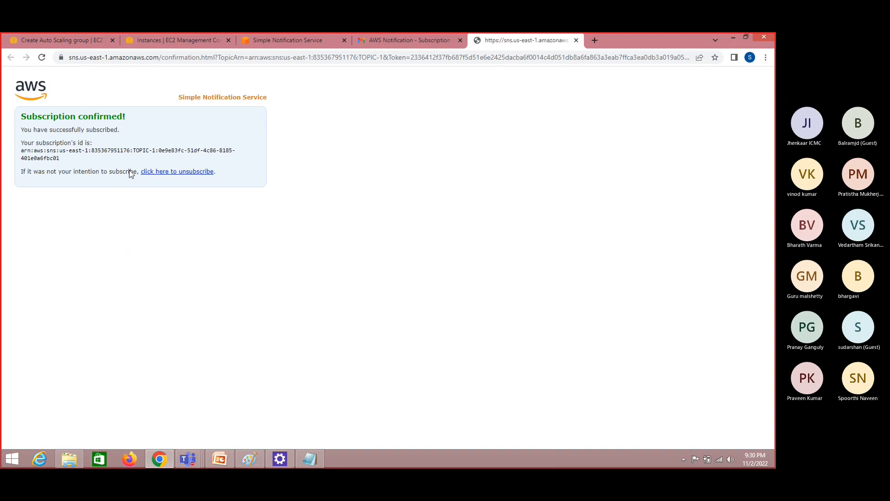
Return to Amazon SNS and check the topics list and the subscription's confirmation status
{"action": "left_click", "coordinate": [275, 38]}
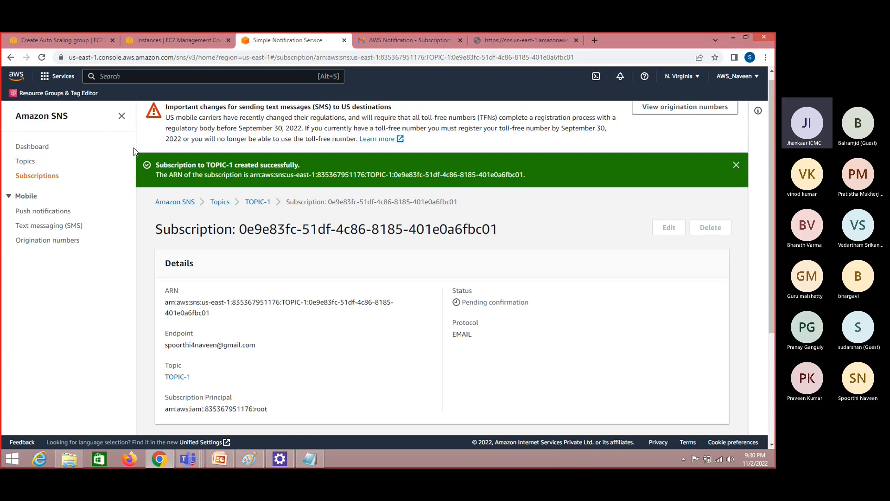
{"action": "left_click", "coordinate": [26, 161]}
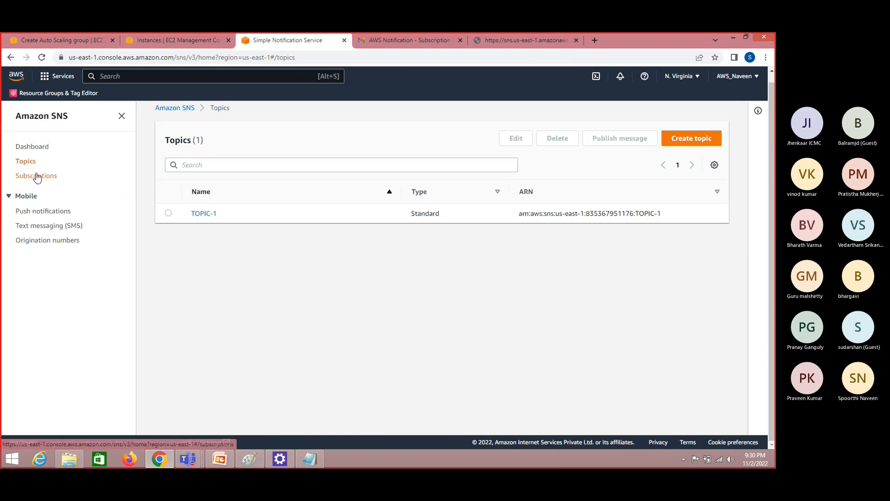
{"action": "left_click", "coordinate": [37, 176]}
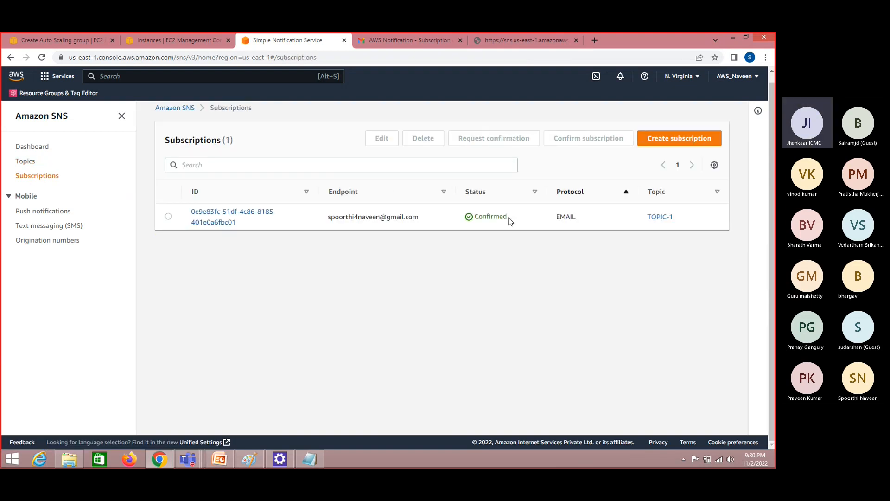
{"action": "double_click", "coordinate": [485, 220]}
{"action": "left_click", "coordinate": [498, 257]}
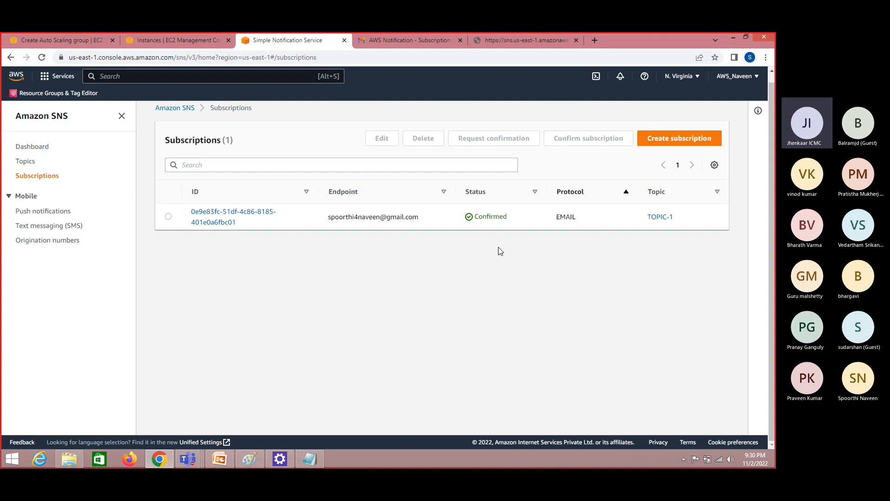
{"action": "double_click", "coordinate": [486, 220]}
Switch to Paint and add the note "Desired capacity : 2" in the empty area above the "Automate" text
{"action": "left_click", "coordinate": [248, 460]}
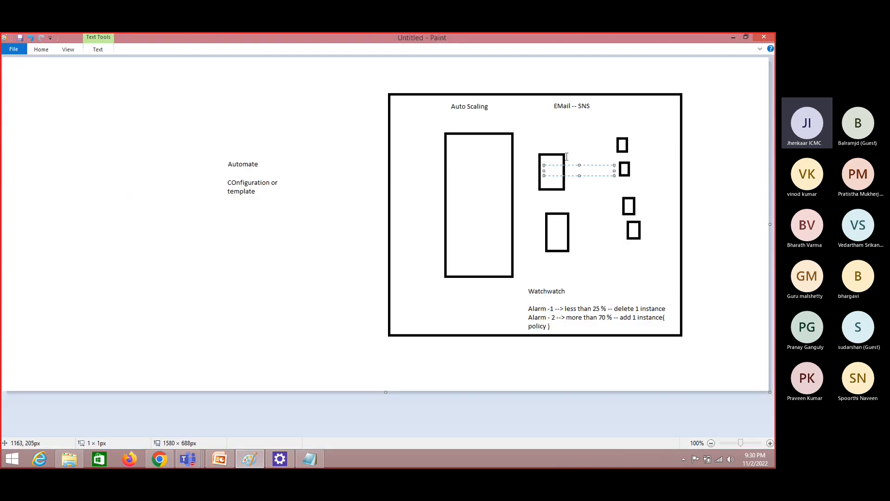
{"action": "left_click", "coordinate": [575, 113]}
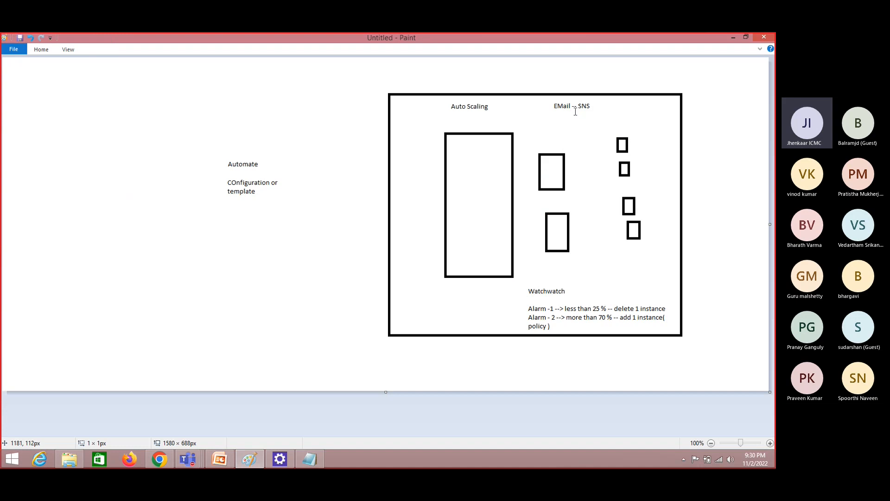
{"action": "left_click_drag", "start_coordinate": [576, 113], "coordinate": [588, 305]}
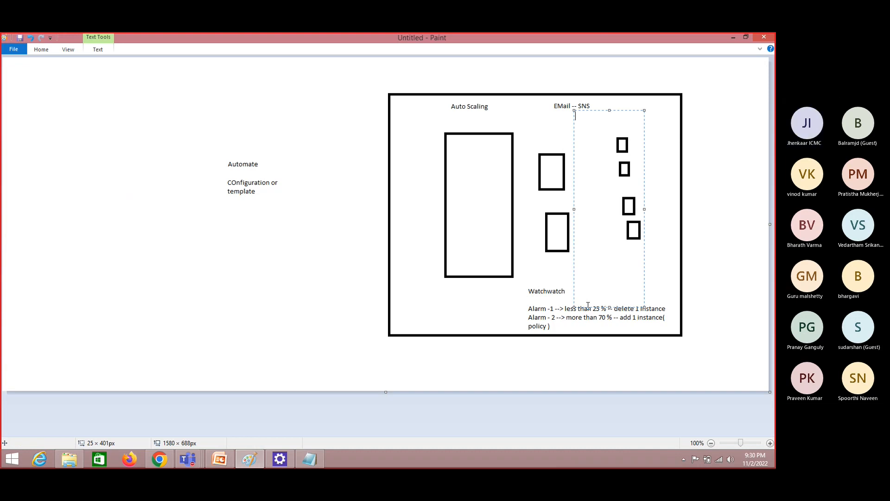
{"action": "left_click", "coordinate": [432, 251]}
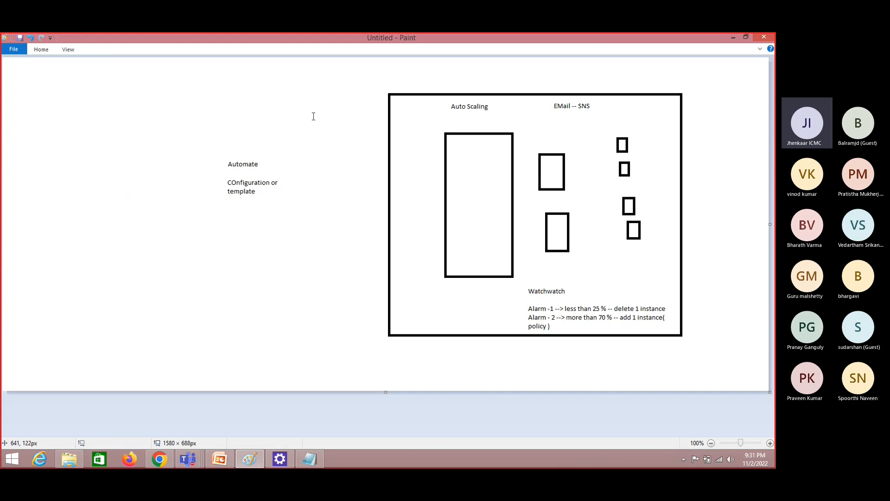
{"action": "left_click", "coordinate": [158, 105]}
{"action": "type", "text": "Desi"}
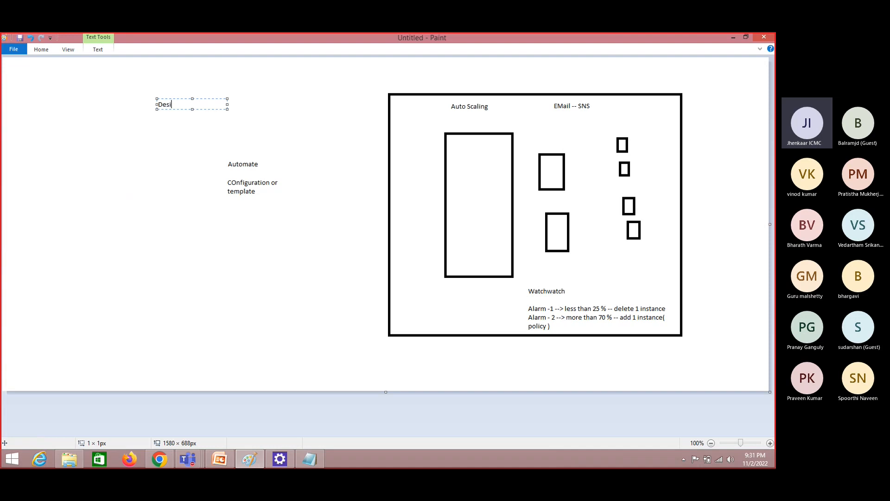
{"action": "key", "text": "BackSpace"}
{"action": "type", "text": "sired capa"}
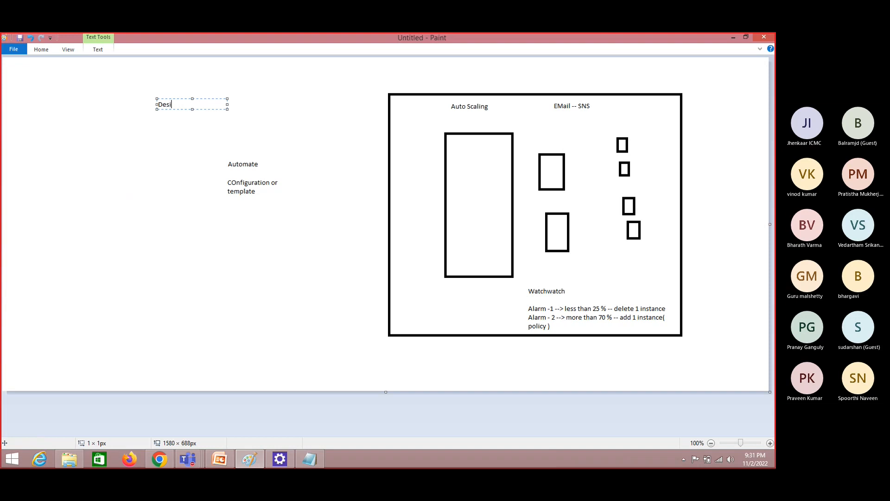
{"action": "type", "text": "city : 2"}
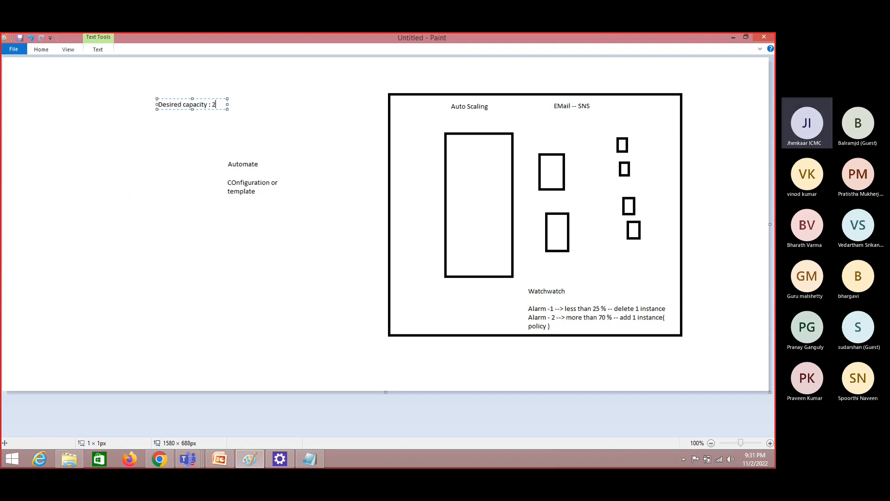
{"action": "key", "text": "Return"}
Return to the Auto Scaling group wizard in Chrome and review the group size and scaling policy settings
{"action": "key", "text": "alt"}
{"action": "key", "text": "alt+Tab"}
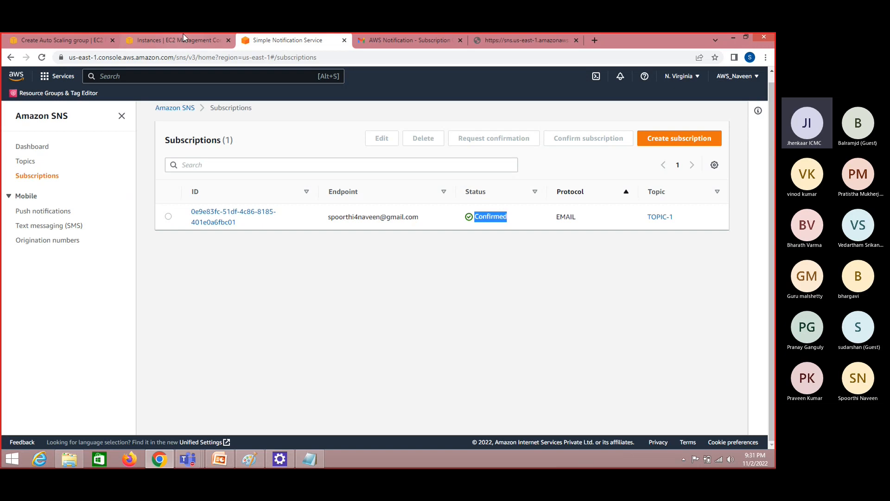
{"action": "left_click", "coordinate": [60, 40]}
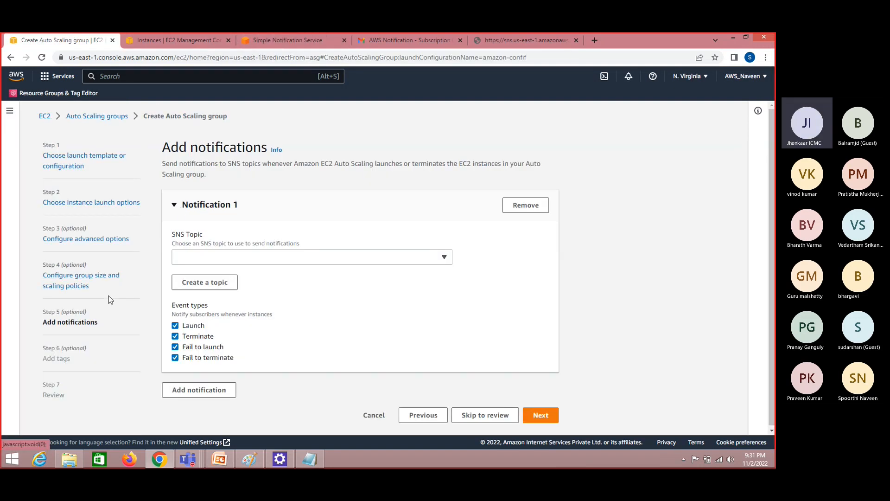
{"action": "left_click", "coordinate": [91, 284]}
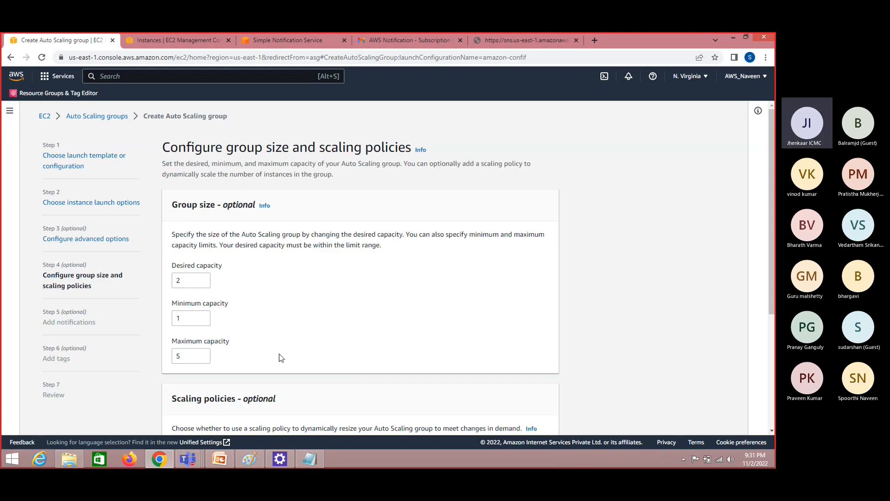
{"action": "left_click_drag", "start_coordinate": [771, 265], "coordinate": [769, 390]}
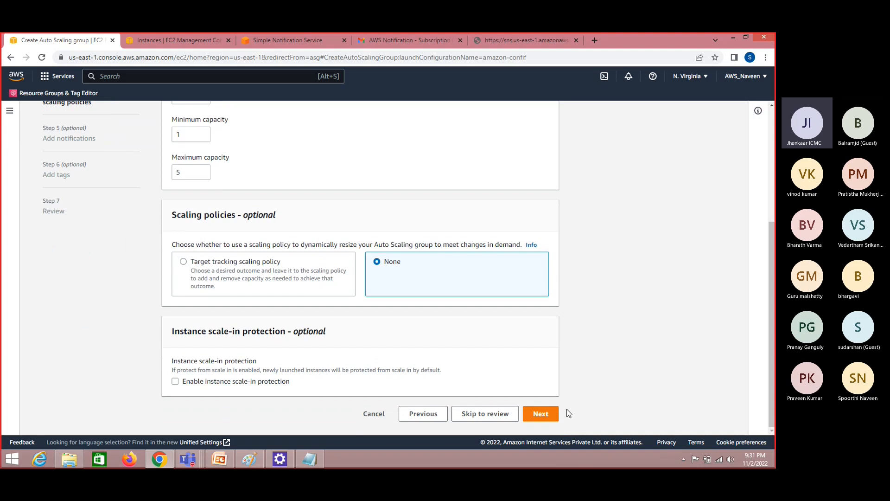
Choose TOPIC-1 as the SNS topic for Notification 1, keep all four event types, and continue to the tags step
{"action": "left_click", "coordinate": [553, 415]}
{"action": "left_click", "coordinate": [231, 200]}
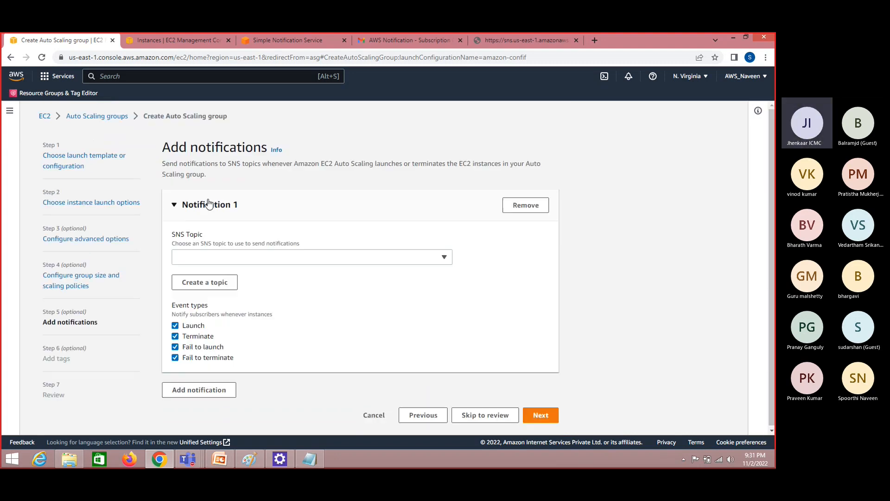
{"action": "left_click", "coordinate": [236, 257]}
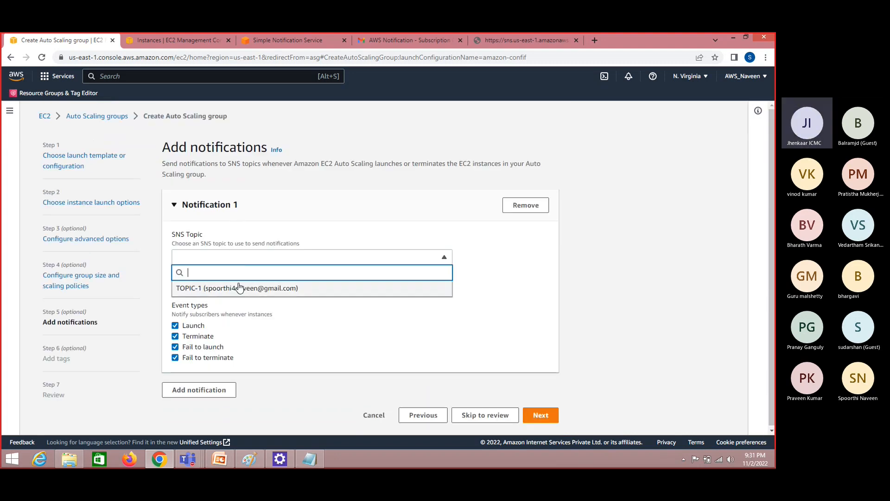
{"action": "left_click", "coordinate": [240, 287]}
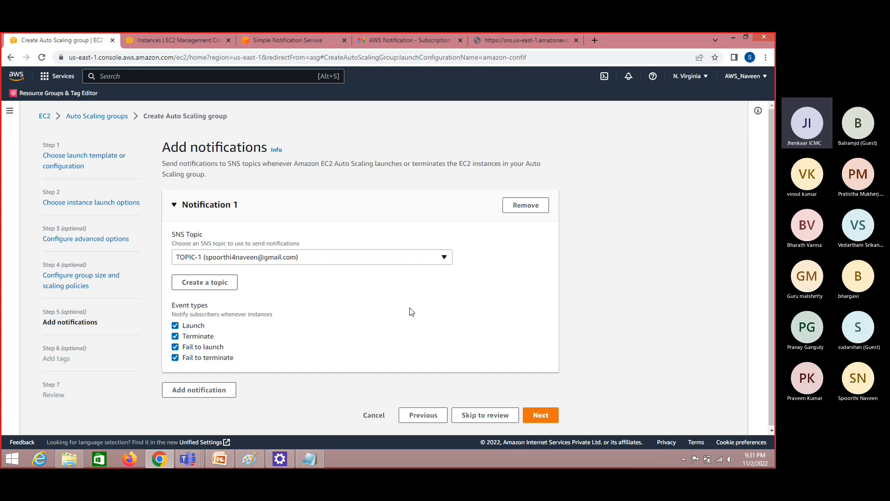
{"action": "left_click", "coordinate": [543, 416]}
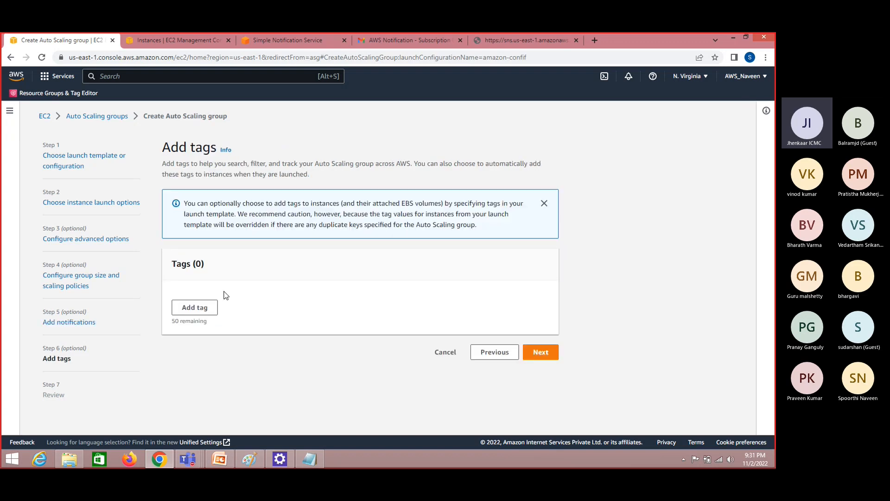
Add a tag with key Name and value Webserver, applied to new instances, and proceed to the review
{"action": "left_click", "coordinate": [190, 307]}
{"action": "type", "text": "Name"}
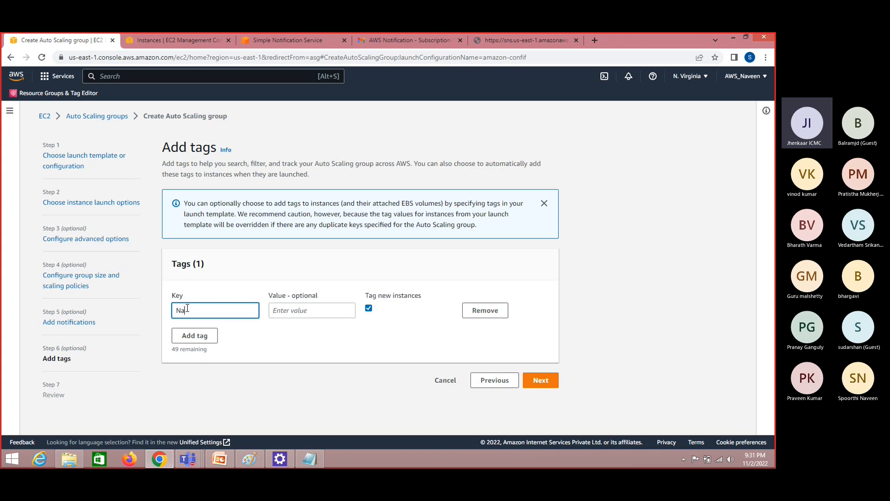
{"action": "key", "text": "Tab"}
{"action": "type", "text": "Webserver"}
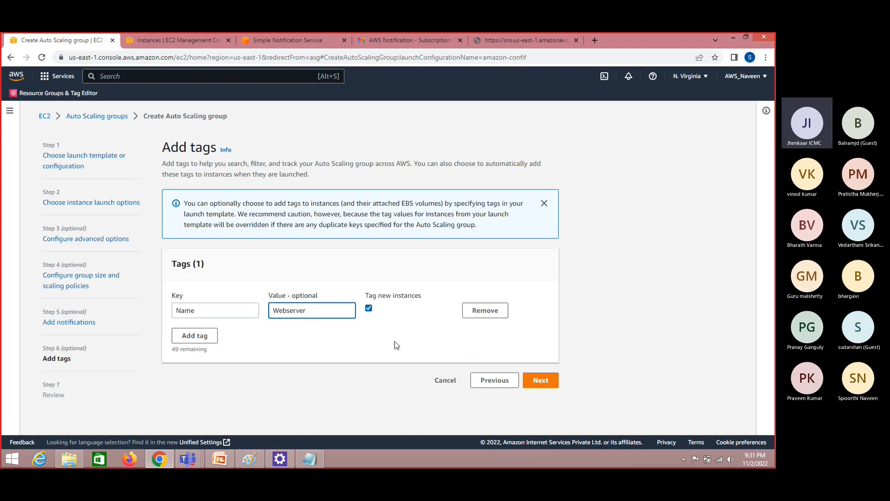
{"action": "left_click", "coordinate": [540, 380]}
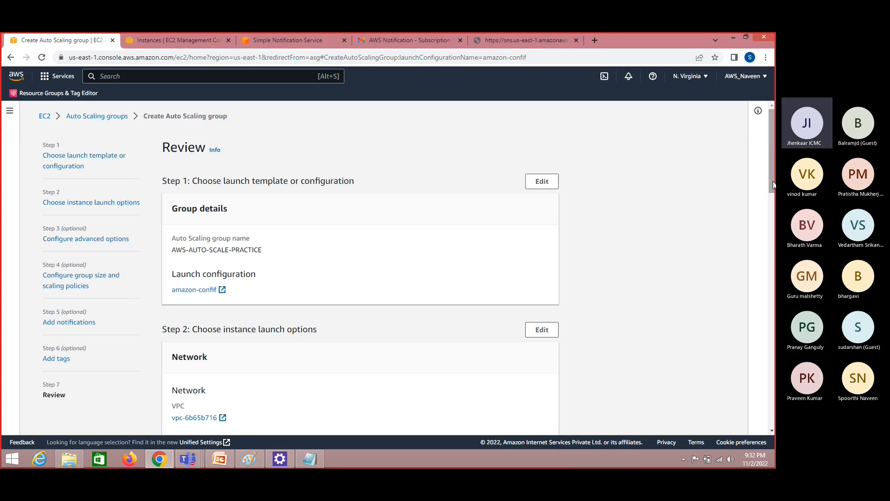
Review the group name, network, load balancer, notification and tag settings, and create the Auto Scaling group
{"action": "scroll", "coordinate": [772, 192], "scroll_direction": "down", "scroll_amount": 2}
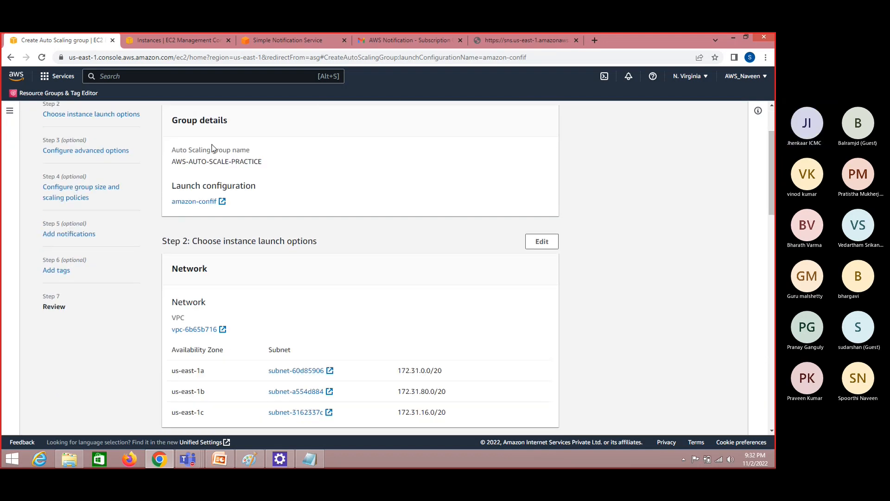
{"action": "left_click_drag", "start_coordinate": [177, 163], "coordinate": [258, 162]}
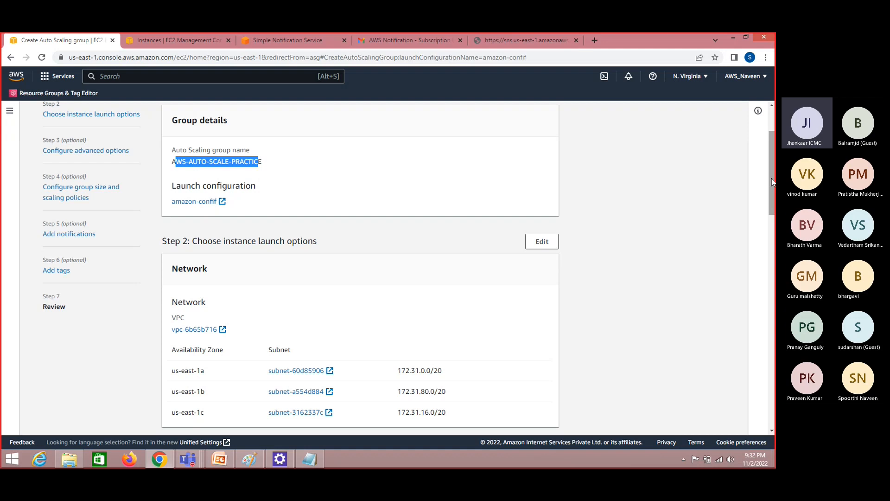
{"action": "left_click_drag", "start_coordinate": [772, 178], "coordinate": [772, 195]}
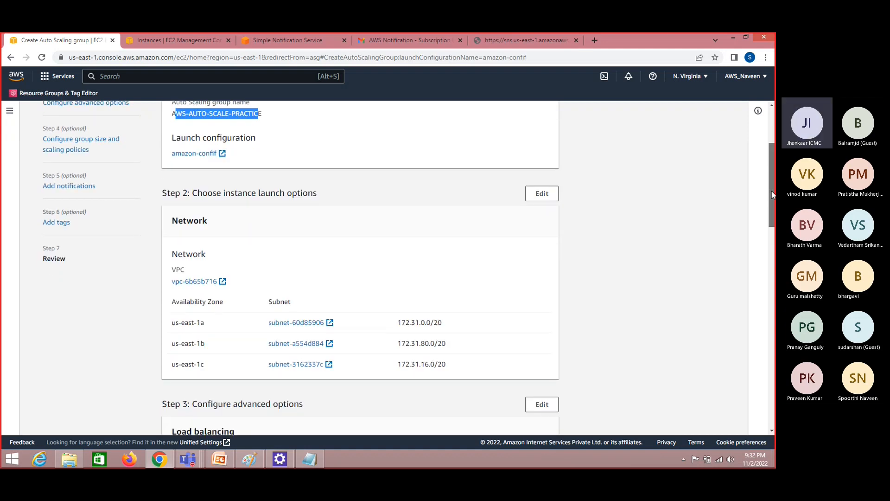
{"action": "left_click_drag", "start_coordinate": [772, 195], "coordinate": [772, 218]}
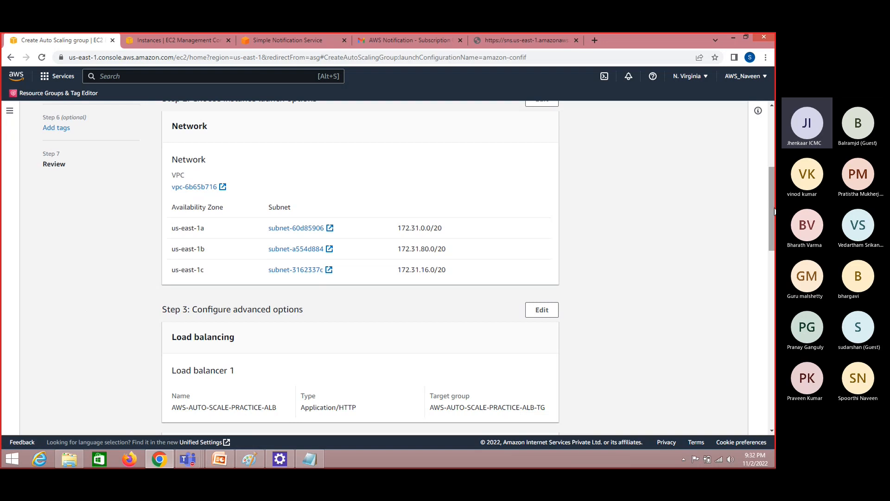
{"action": "left_click_drag", "start_coordinate": [774, 211], "coordinate": [773, 239]}
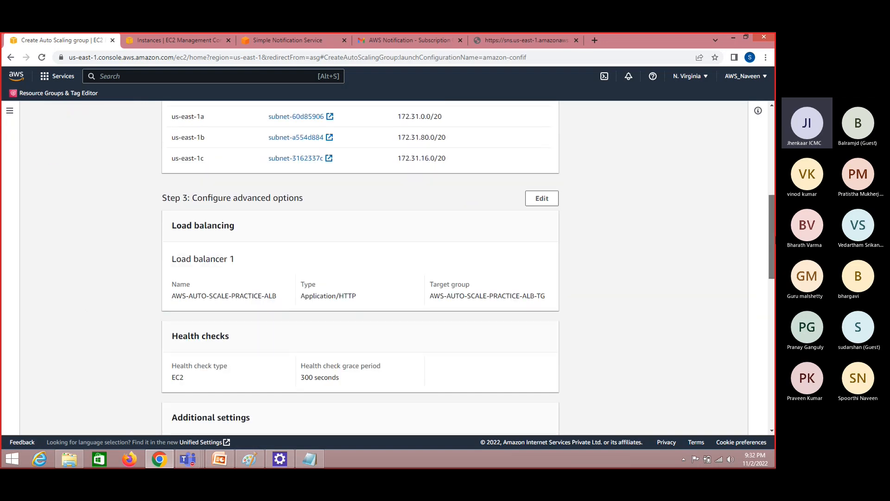
{"action": "double_click", "coordinate": [347, 296]}
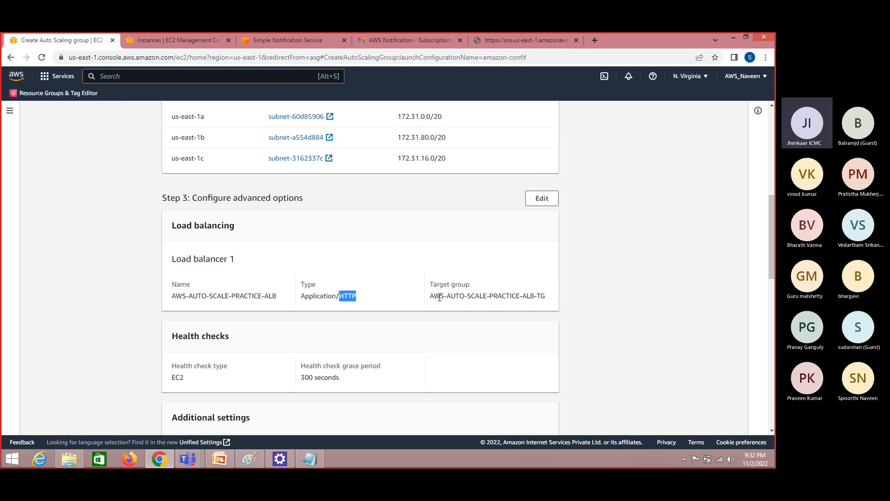
{"action": "left_click_drag", "start_coordinate": [430, 296], "coordinate": [547, 294]}
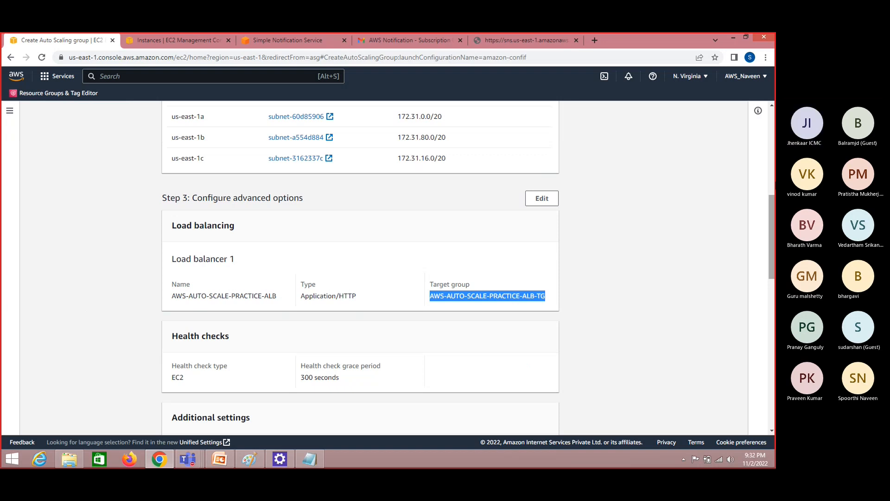
{"action": "double_click", "coordinate": [534, 299]}
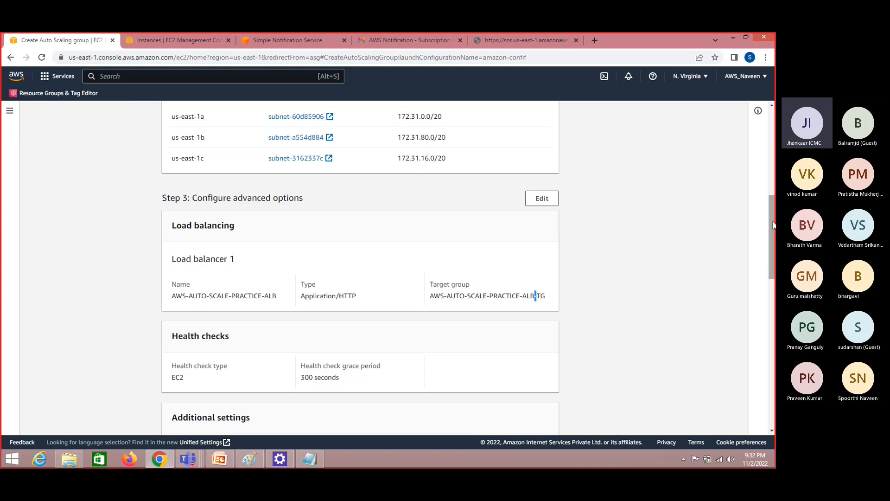
{"action": "left_click_drag", "start_coordinate": [773, 225], "coordinate": [774, 373]}
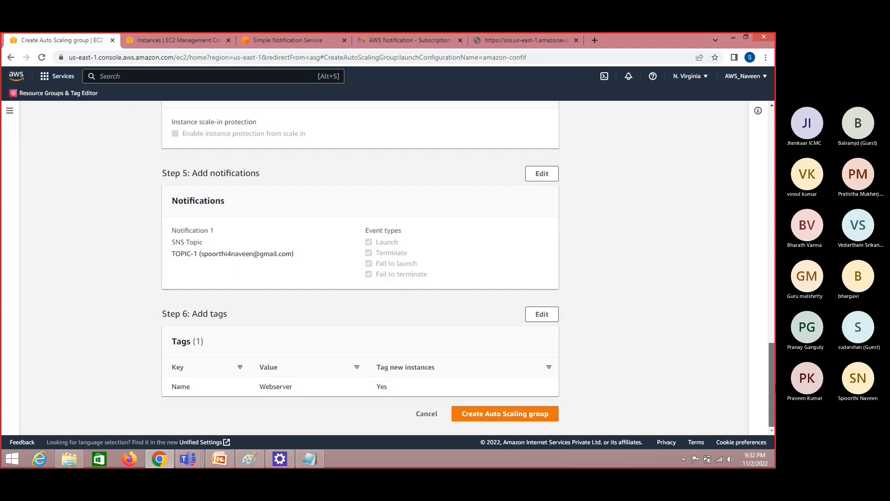
{"action": "left_click", "coordinate": [514, 417]}
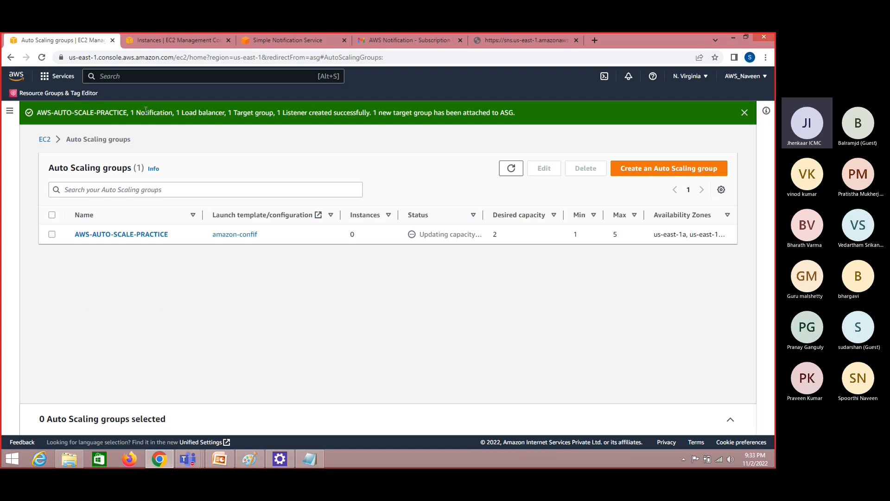
{"action": "left_click", "coordinate": [250, 459]}
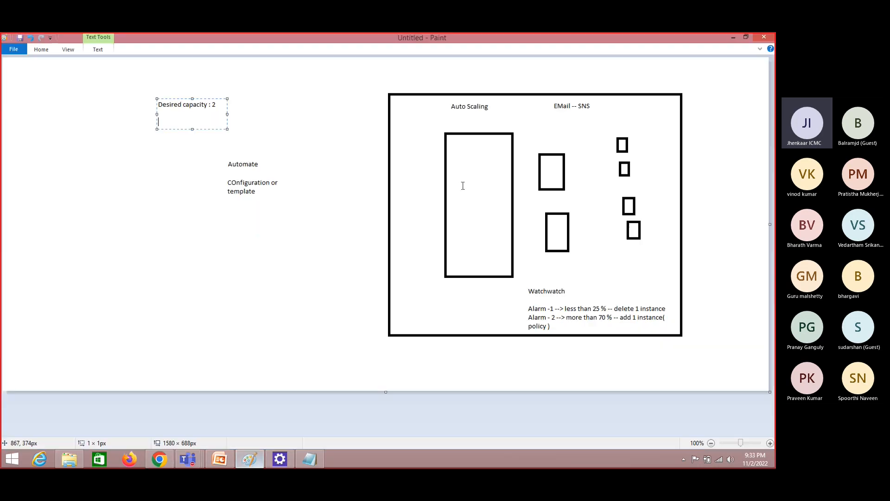
{"action": "left_click_drag", "start_coordinate": [544, 95], "coordinate": [599, 115]}
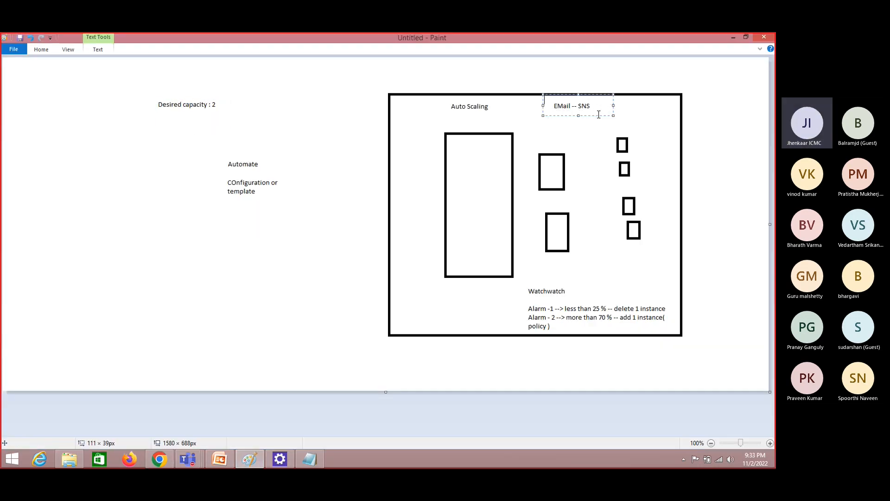
{"action": "key", "text": "alt+Tab"}
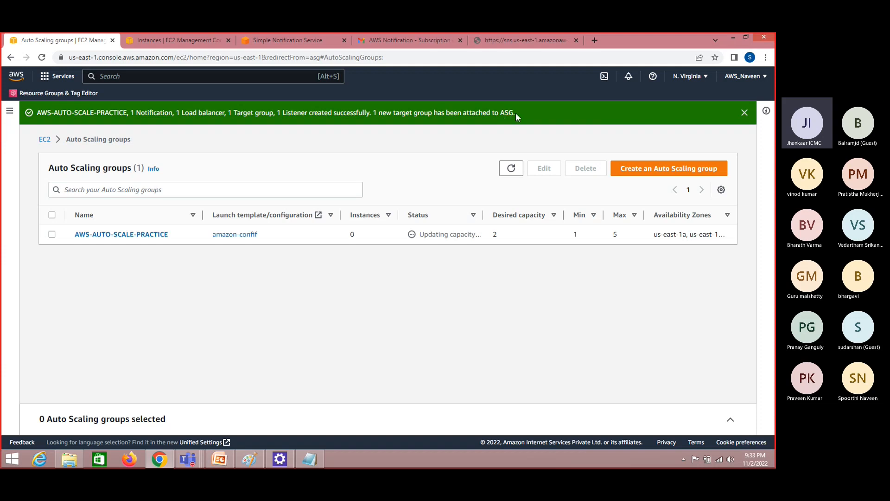
Refresh the Auto Scaling groups and EC2 instances lists, and show the details of the Webserver instance in us-east-1c
{"action": "left_click", "coordinate": [512, 168]}
{"action": "left_click", "coordinate": [160, 38]}
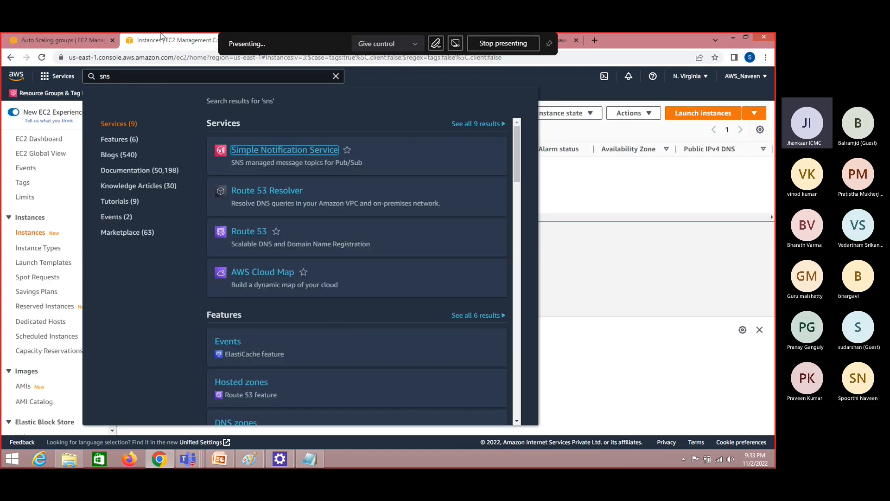
{"action": "left_click", "coordinate": [336, 76]}
{"action": "left_click", "coordinate": [459, 114]}
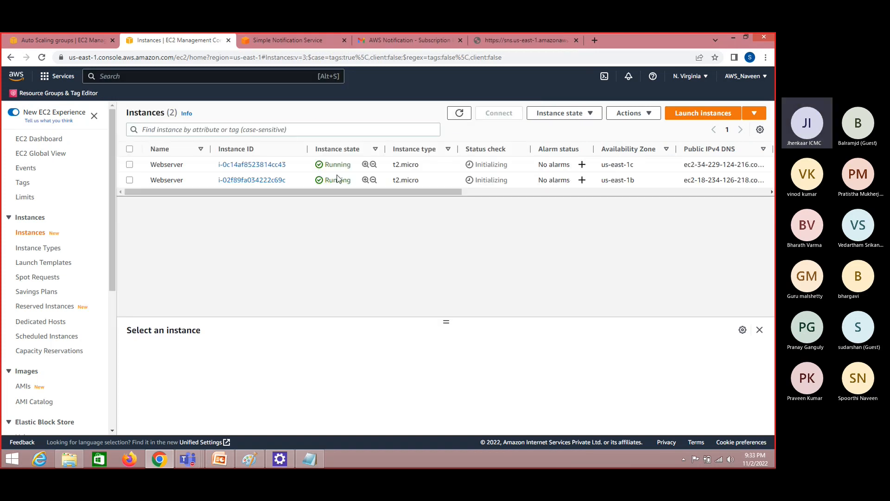
{"action": "left_click", "coordinate": [168, 166]}
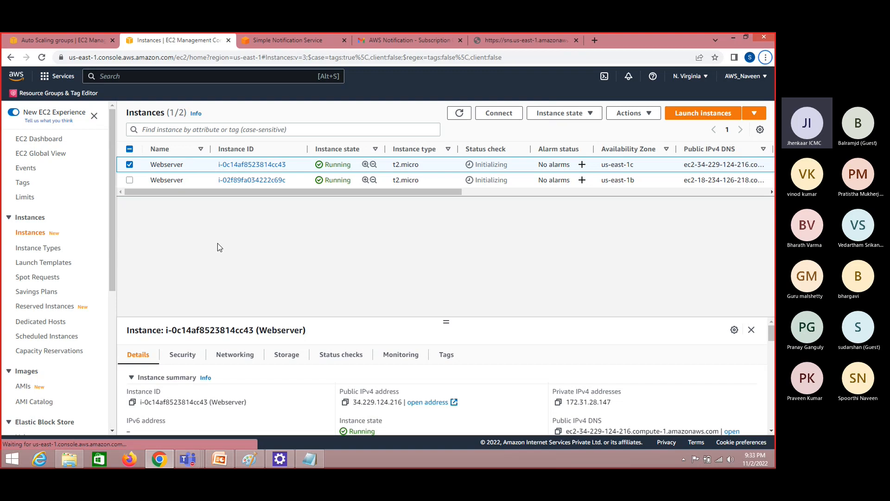
Deselect the Webserver instance in us-east-1c and refresh the EC2 instances list to check both instances' state and status checks
{"action": "left_click", "coordinate": [130, 165]}
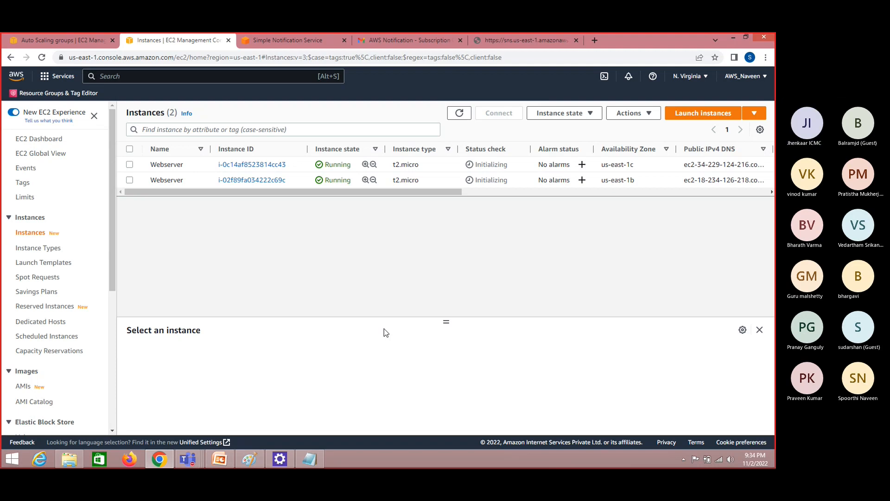
{"action": "left_click", "coordinate": [460, 115]}
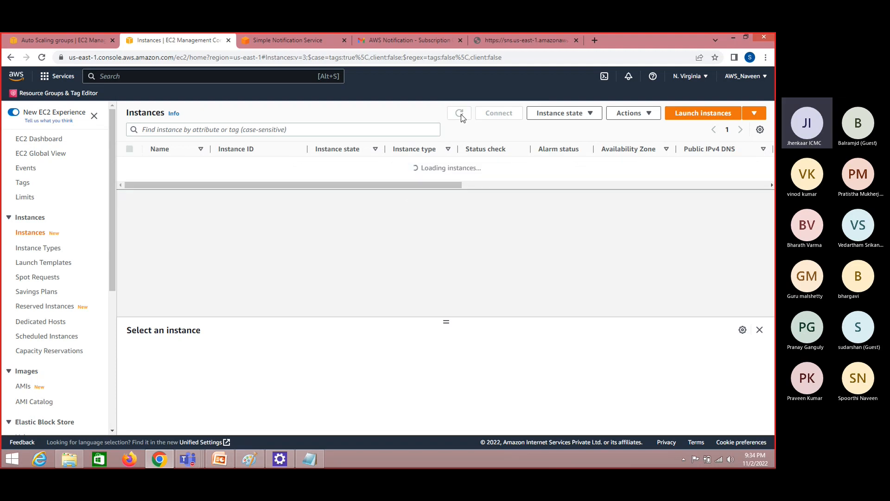
{"action": "key", "text": "alt+Tab"}
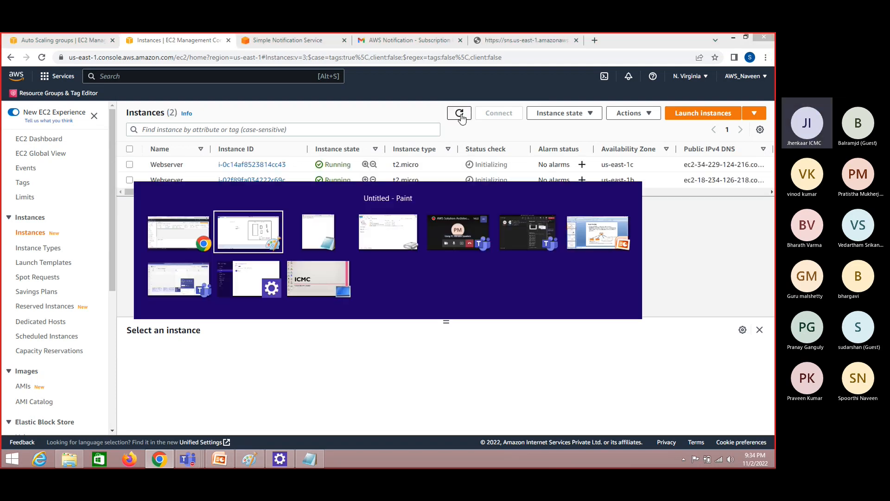
{"action": "key", "text": "alt+Tab"}
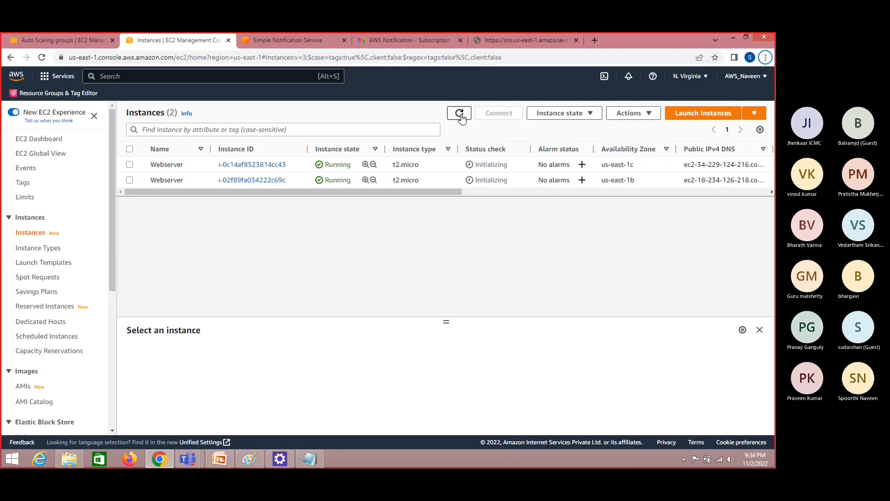
{"action": "left_click", "coordinate": [460, 115]}
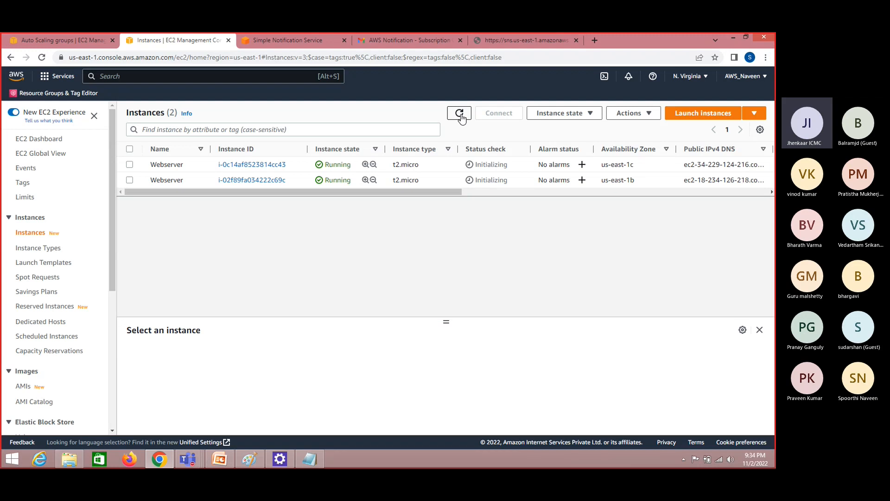
{"action": "left_click", "coordinate": [460, 115]}
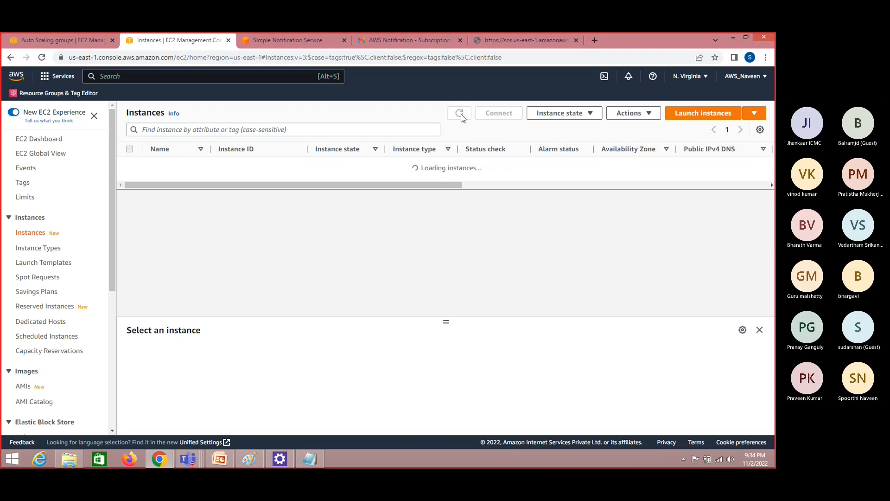
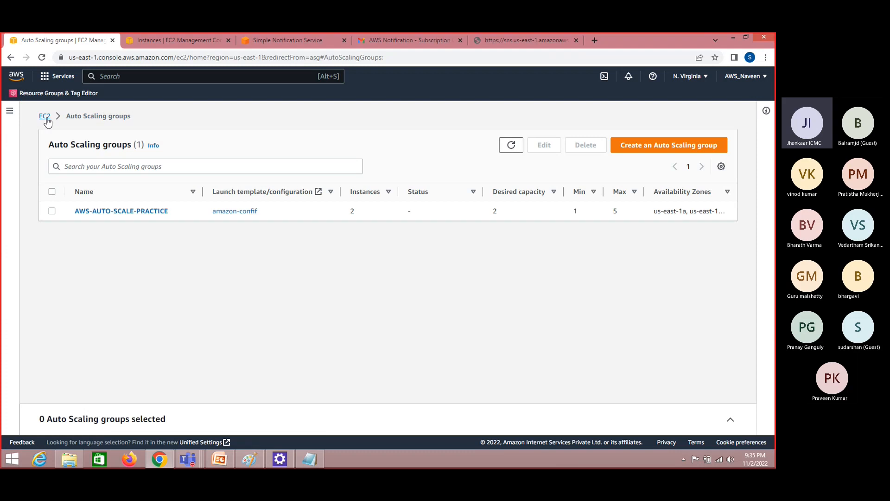
Go through the EC2 dashboard to the Auto Scaling groups list and open the details of AWS-AUTO-SCALE-PRACTICE
{"action": "left_click", "coordinate": [47, 116]}
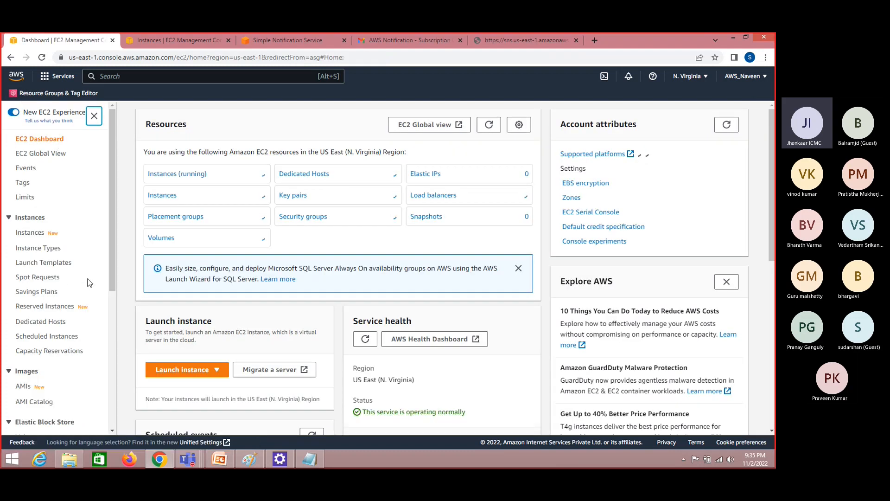
{"action": "left_click_drag", "start_coordinate": [112, 286], "coordinate": [106, 437]}
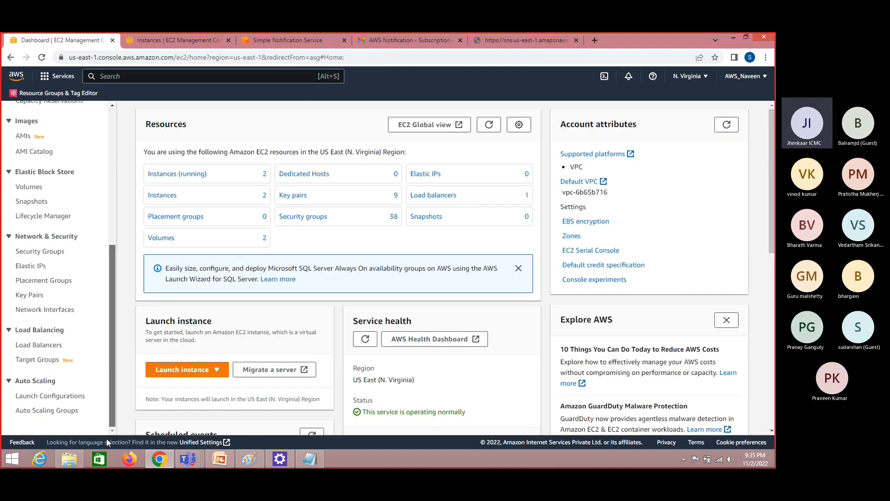
{"action": "left_click", "coordinate": [53, 411]}
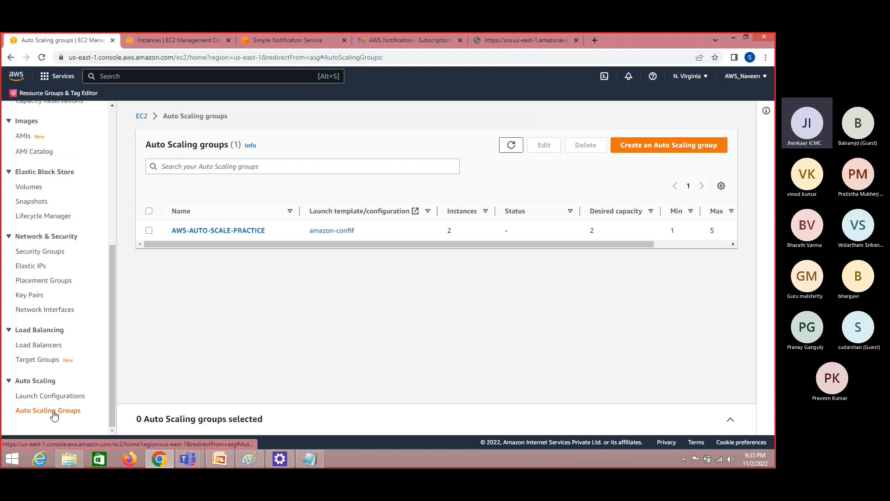
{"action": "left_click", "coordinate": [243, 212]}
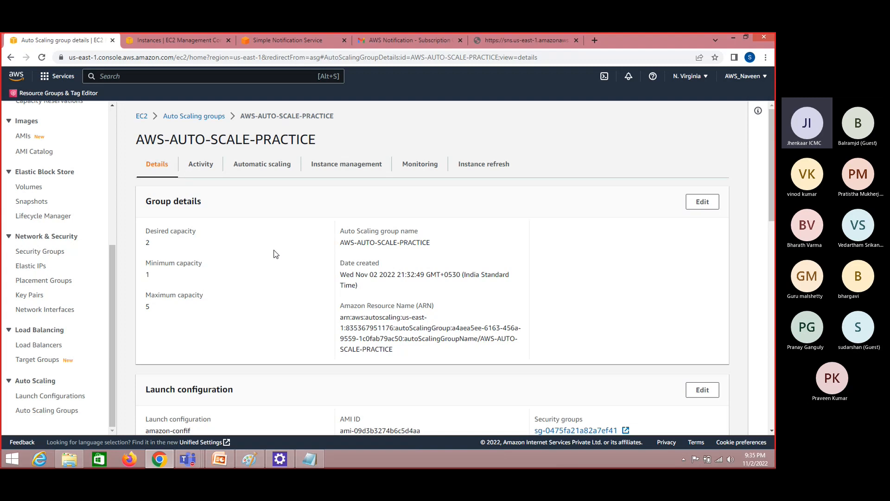
Switch to the Paint diagram, examine the Watchwatch notes on Alarm 1 and Alarm 2 with their thresholds and actions, and return to the browser
{"action": "left_click", "coordinate": [257, 458]}
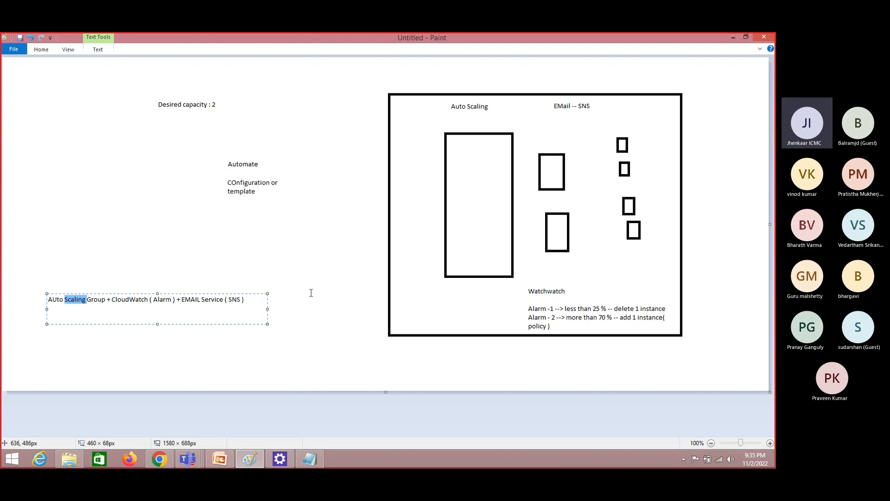
{"action": "left_click", "coordinate": [570, 298]}
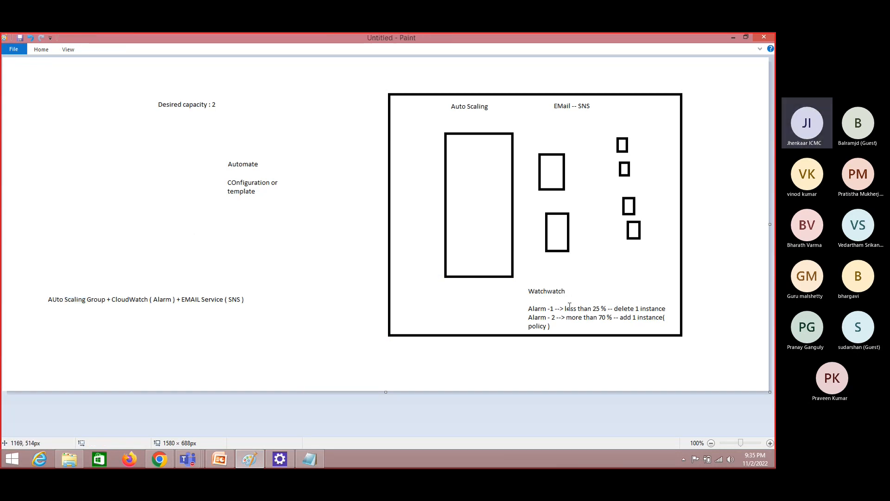
{"action": "left_click", "coordinate": [604, 307]}
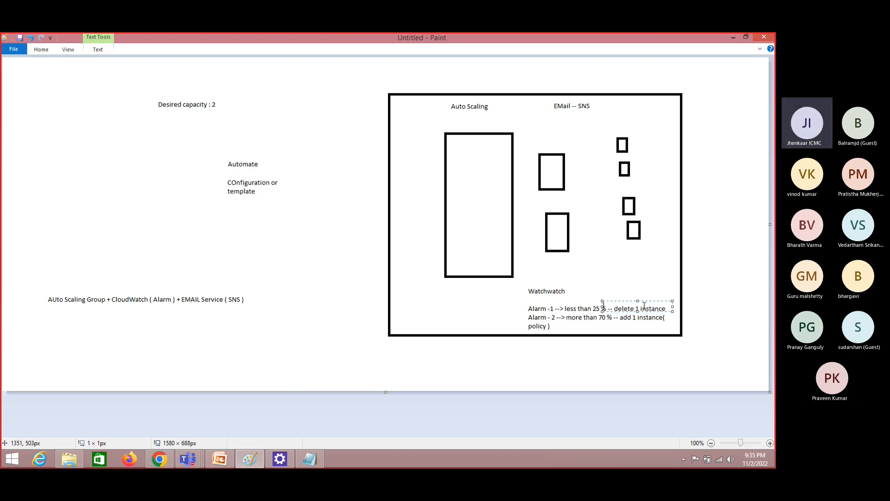
{"action": "left_click", "coordinate": [697, 317]}
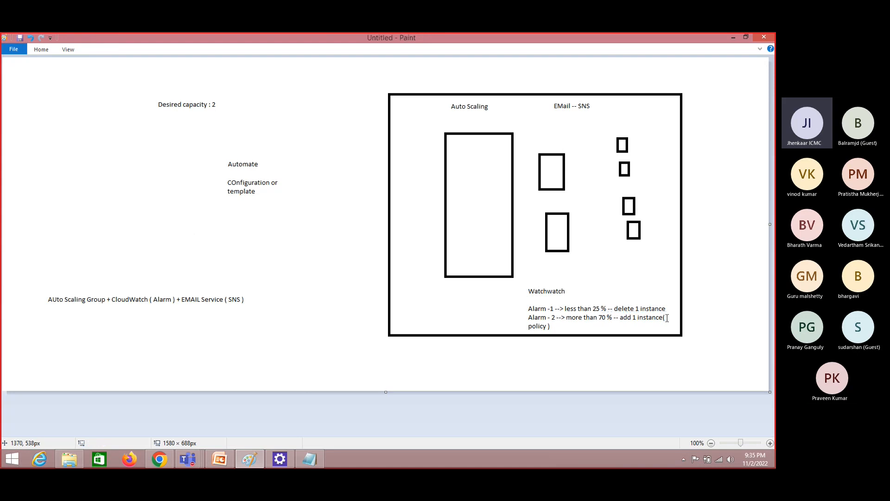
{"action": "left_click", "coordinate": [667, 316]}
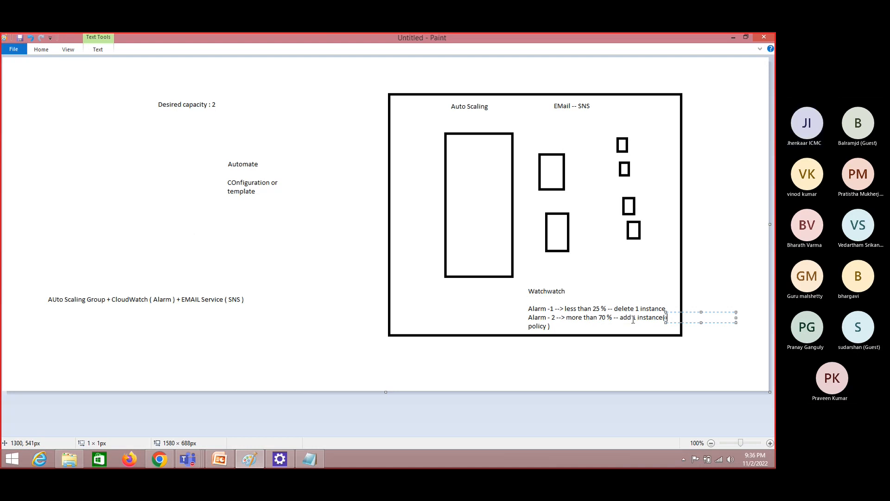
{"action": "left_click", "coordinate": [639, 298]}
{"action": "left_click_drag", "start_coordinate": [638, 298], "coordinate": [676, 327]}
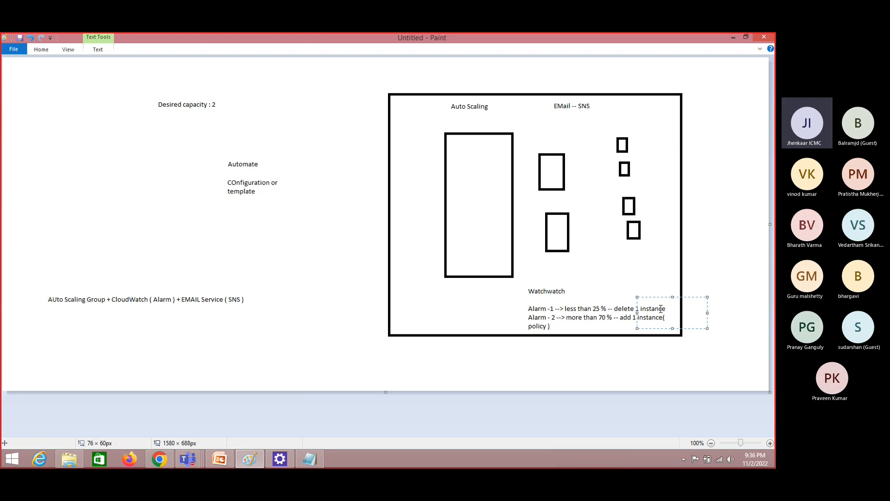
{"action": "left_click_drag", "start_coordinate": [520, 305], "coordinate": [627, 326]}
{"action": "left_click_drag", "start_coordinate": [522, 286], "coordinate": [589, 303]}
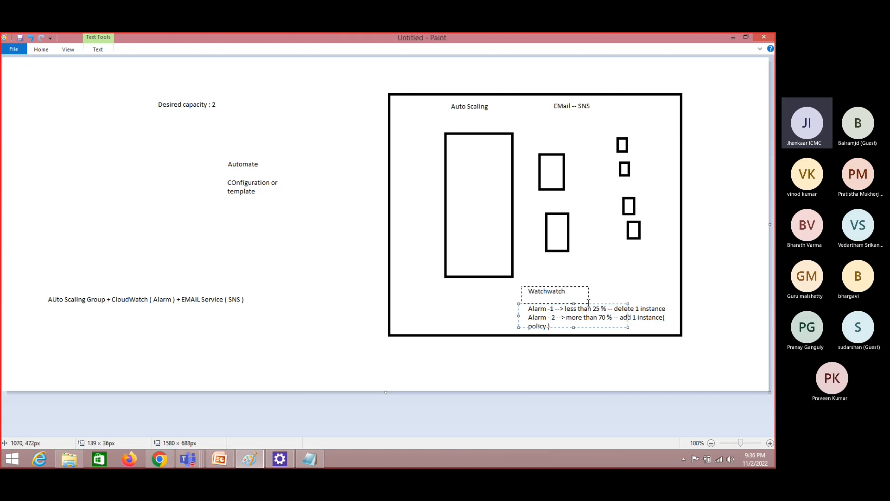
{"action": "key", "text": "alt+Tab"}
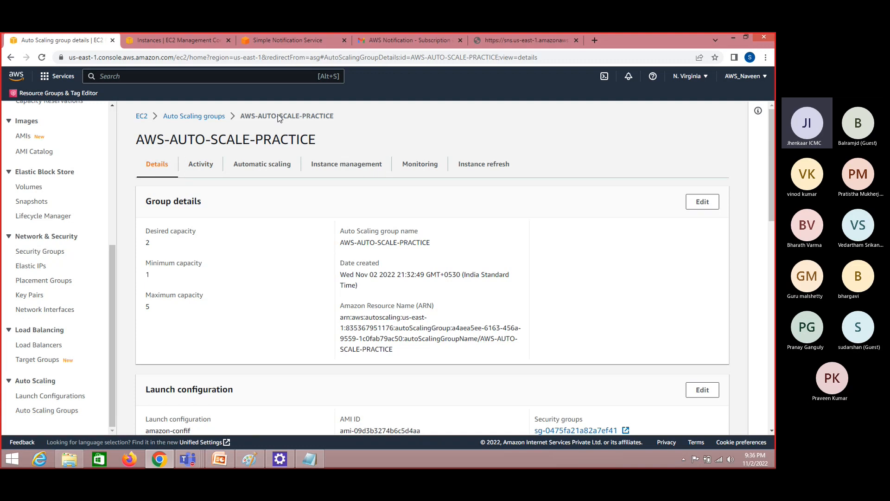
Start a dynamic scaling policy for AWS-AUTO-SCALE-PRACTICE and set its policy type to Simple scaling
{"action": "left_click", "coordinate": [264, 171]}
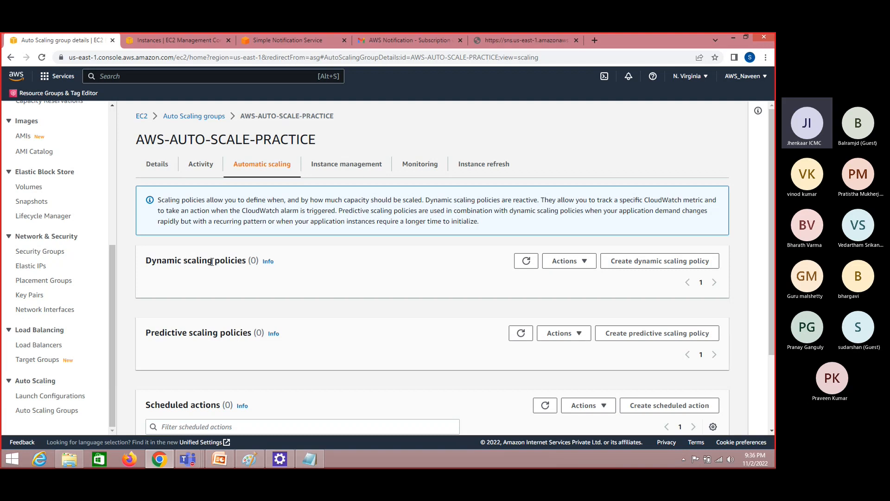
{"action": "left_click", "coordinate": [673, 262]}
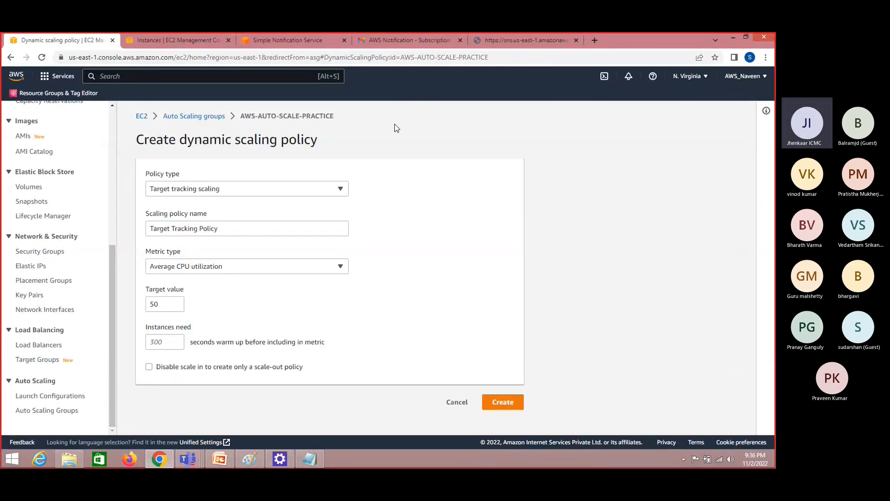
{"action": "left_click", "coordinate": [290, 190]}
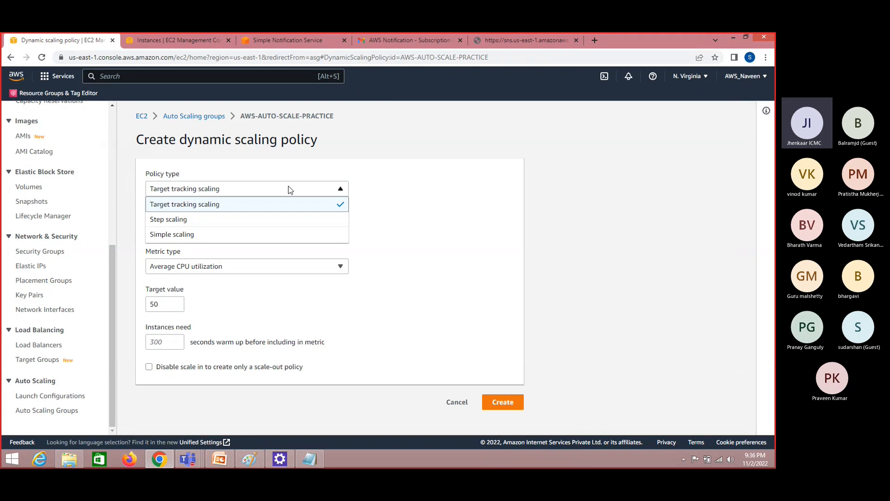
{"action": "left_click", "coordinate": [268, 208]}
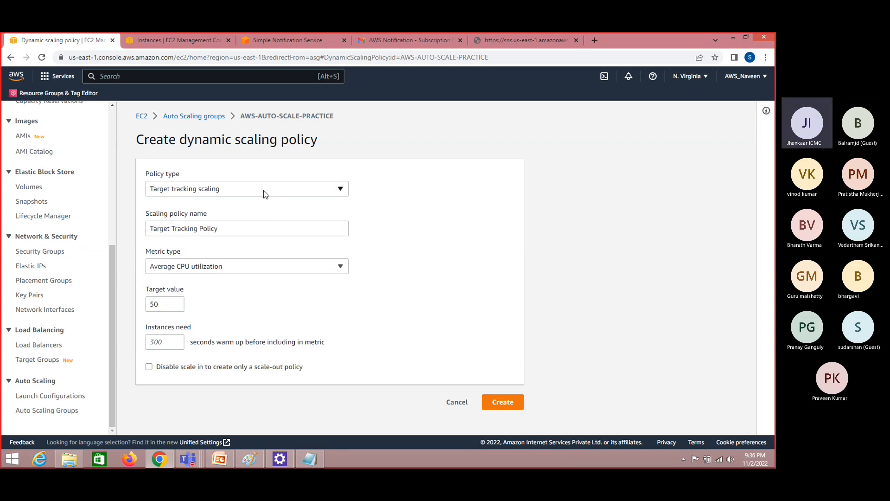
{"action": "left_click", "coordinate": [167, 302]}
{"action": "left_click", "coordinate": [269, 188]}
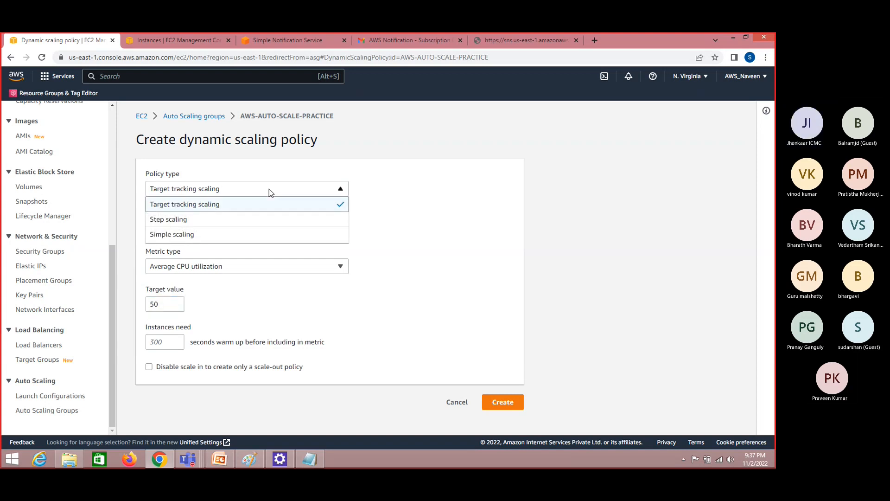
{"action": "left_click", "coordinate": [239, 219]}
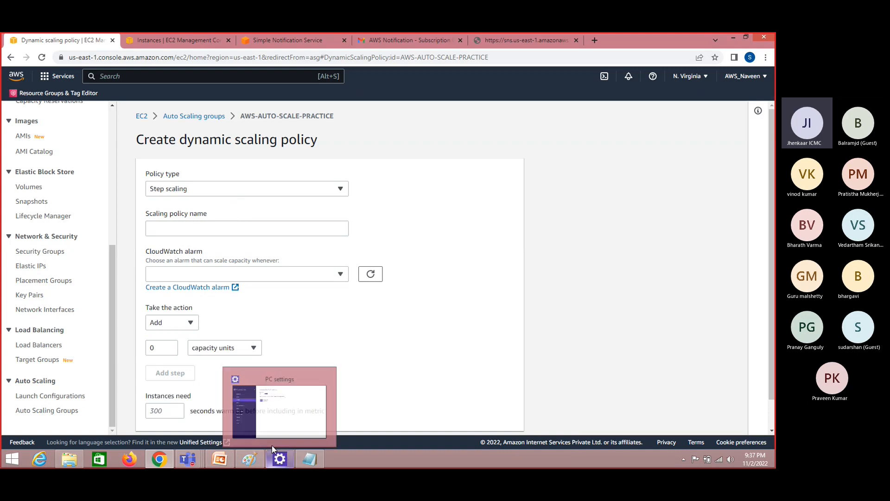
{"action": "left_click", "coordinate": [277, 193]}
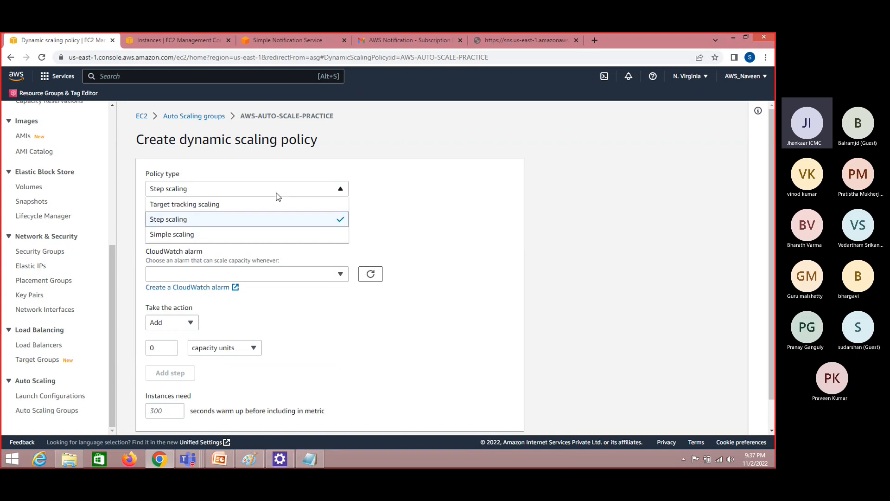
{"action": "left_click", "coordinate": [256, 235]}
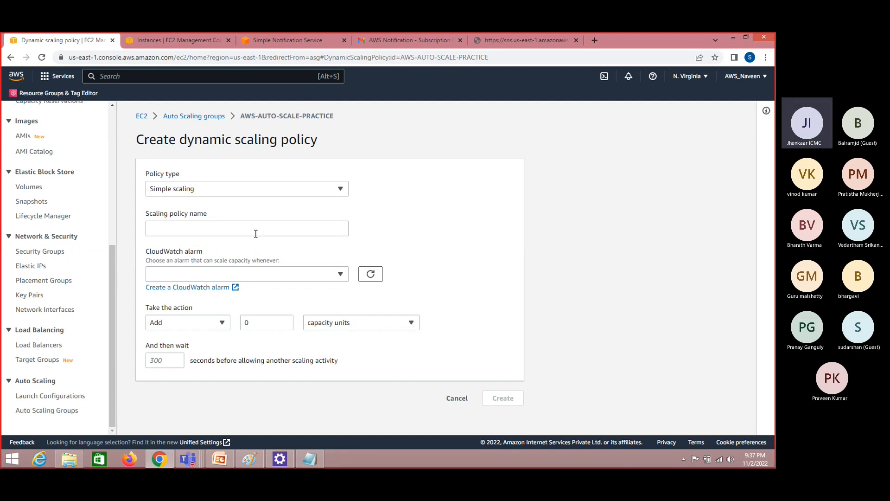
Name the simple scaling policy DELETE-POLICY
{"action": "left_click", "coordinate": [259, 230]}
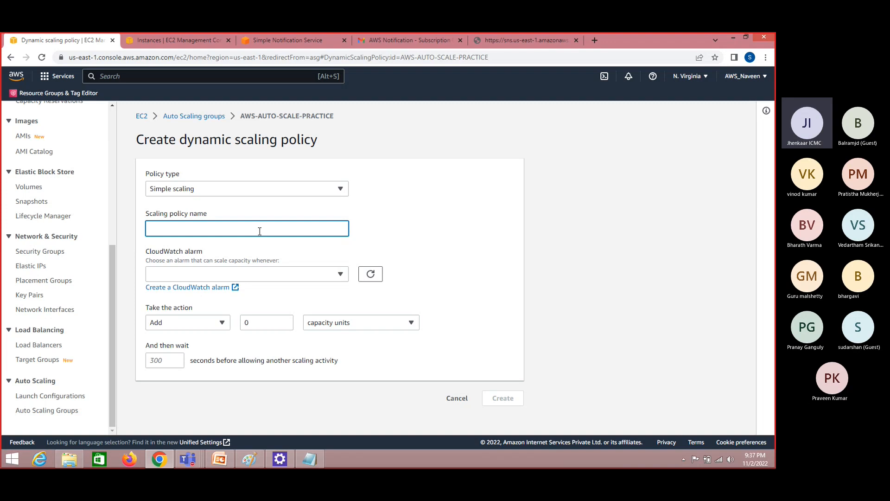
{"action": "type", "text": "PL"}
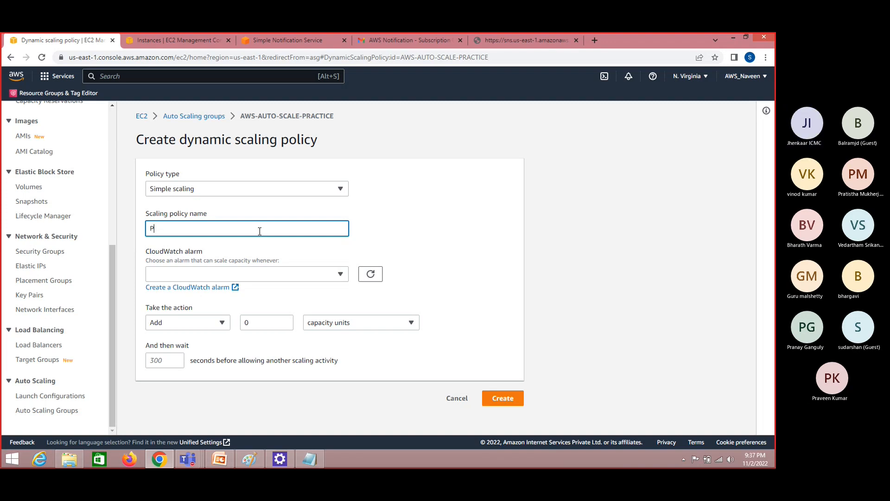
{"action": "key", "text": "BackSpace"}
{"action": "type", "text": "DELE"}
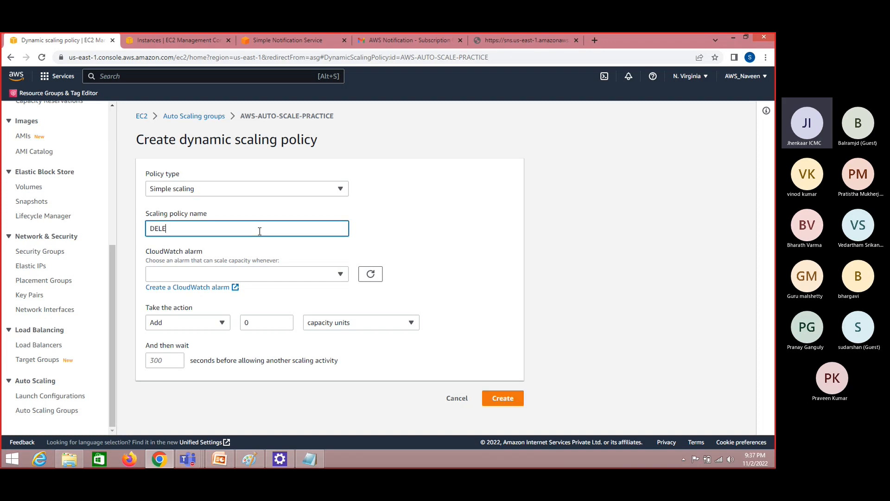
{"action": "type", "text": "TE-PLOCY"}
{"action": "key", "text": "BackSpace"}
{"action": "key", "text": "BackSpace"}
{"action": "key", "text": "BackSpace"}
{"action": "key", "text": "BackSpace"}
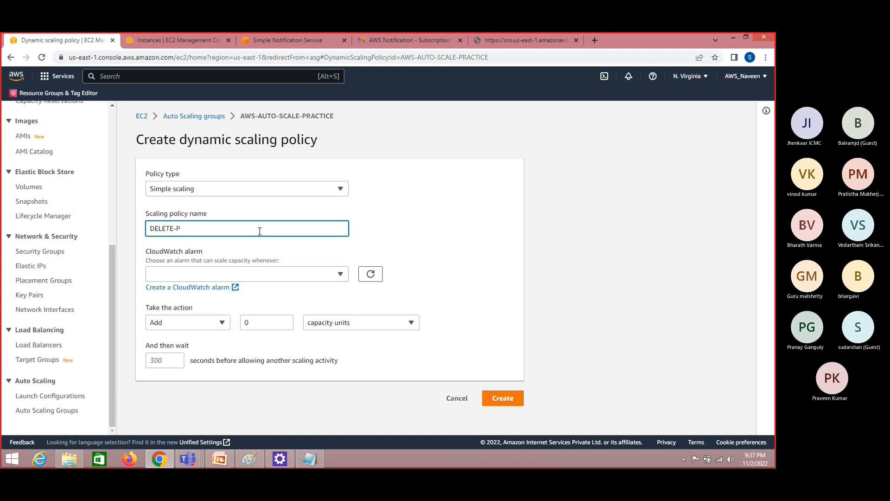
{"action": "type", "text": "OLICY"}
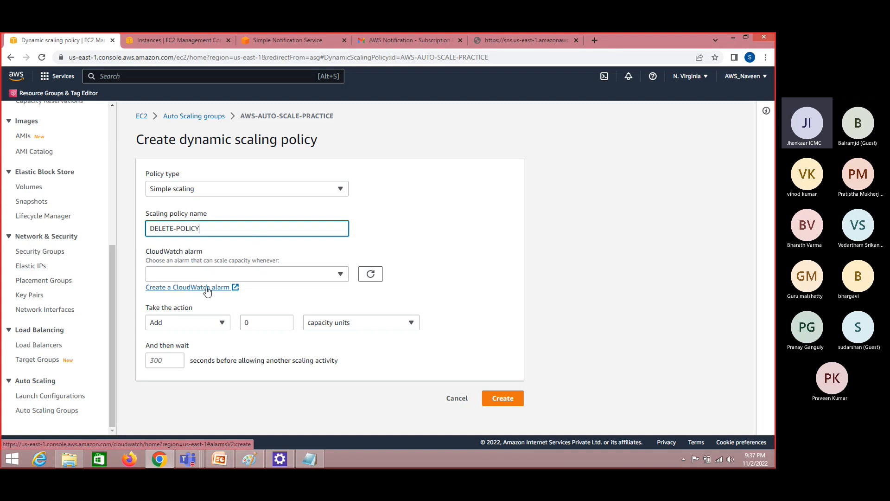
Open the CloudWatch alarm creation page from the policy form, and check which existing alarms the policy can use
{"action": "left_click", "coordinate": [207, 288]}
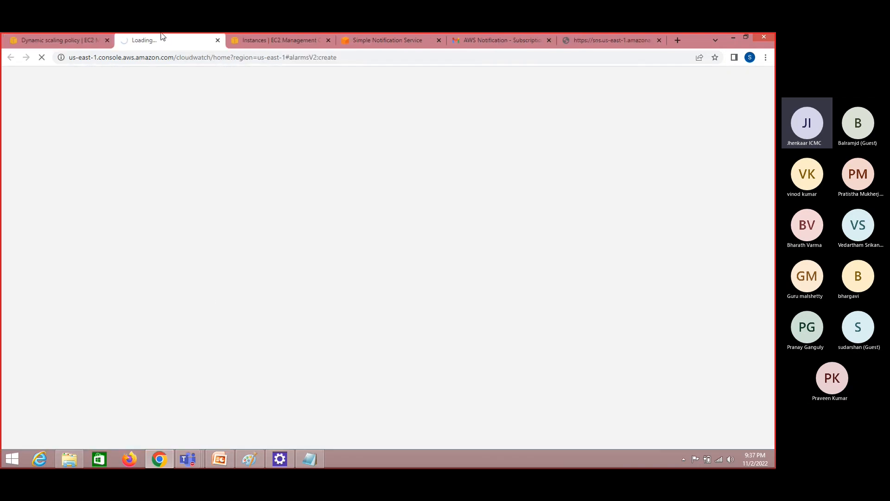
{"action": "left_click", "coordinate": [63, 35]}
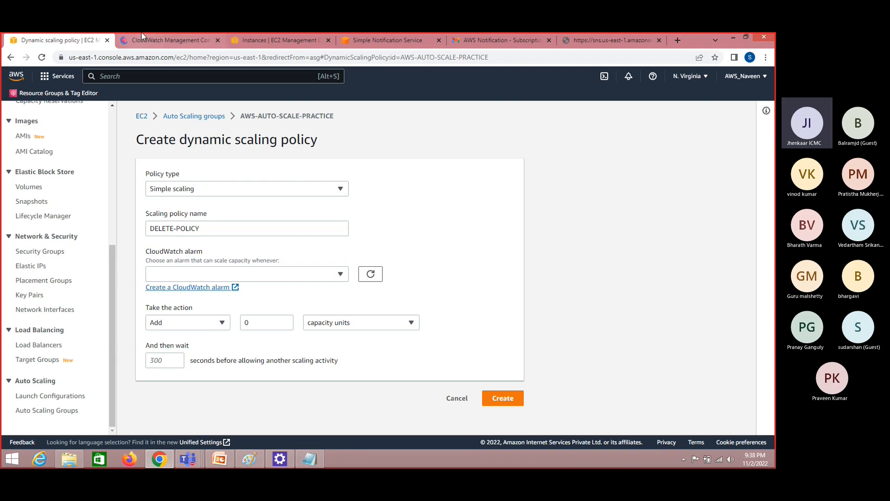
{"action": "left_click", "coordinate": [215, 274]}
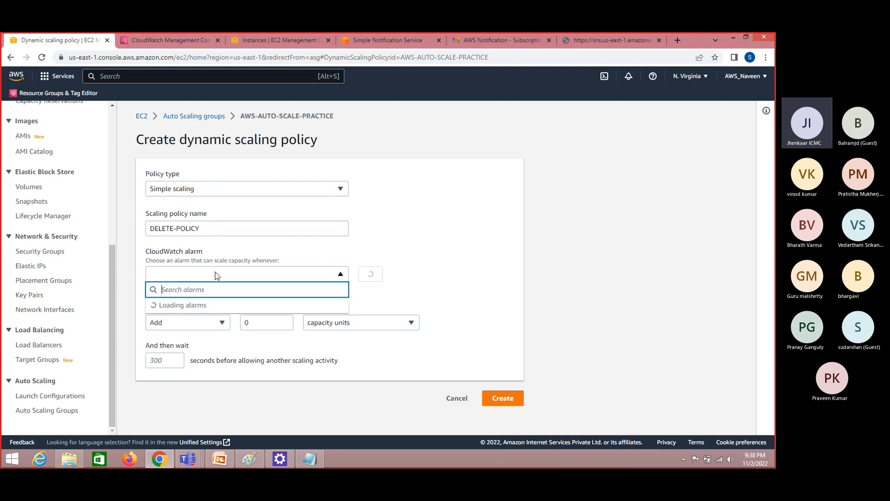
Switch to the Paint diagram, examine the note combining Auto Scaling Group, CloudWatch alarm and SNS email service, and return to the browser
{"action": "left_click", "coordinate": [250, 459]}
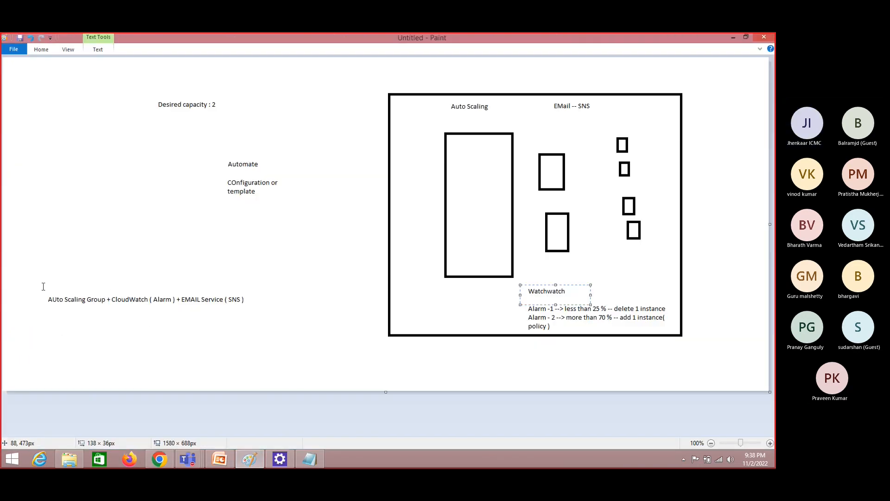
{"action": "left_click_drag", "start_coordinate": [40, 288], "coordinate": [170, 314]}
{"action": "key", "text": "alt+Tab"}
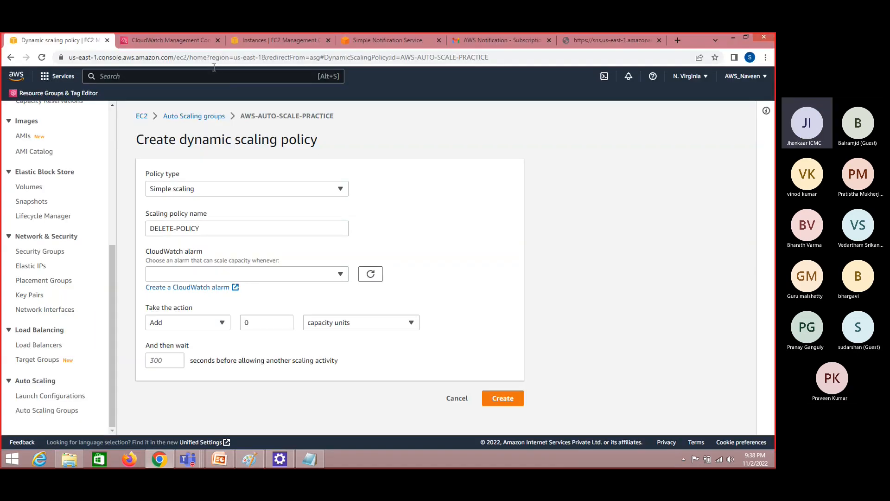
Open the CloudWatch alarms list and filter it to the alarms in the In alarm state
{"action": "left_click", "coordinate": [184, 40]}
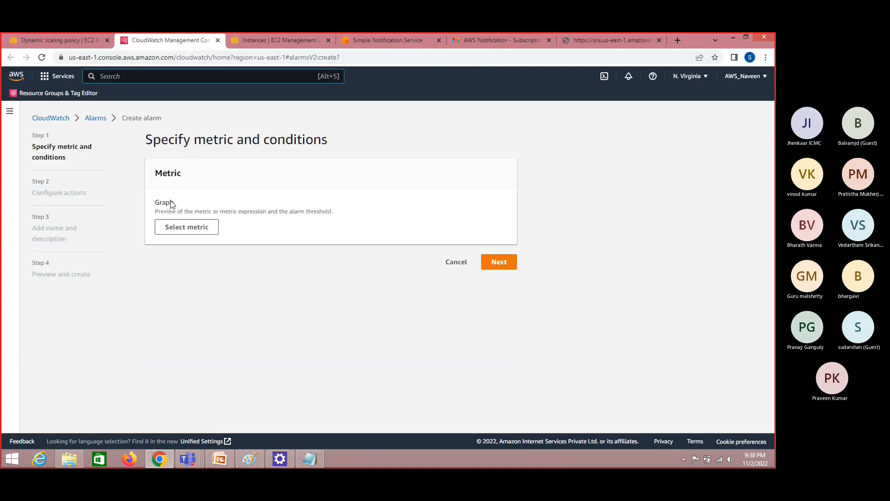
{"action": "left_click", "coordinate": [93, 118]}
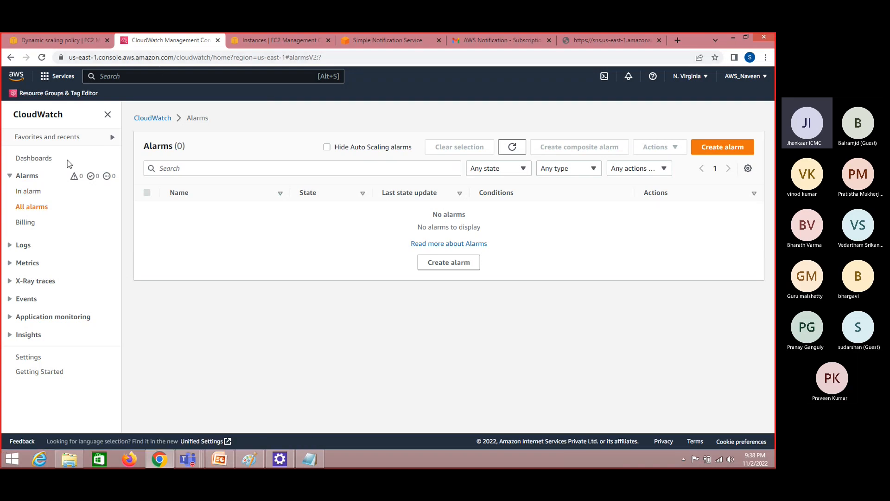
{"action": "left_click", "coordinate": [35, 198]}
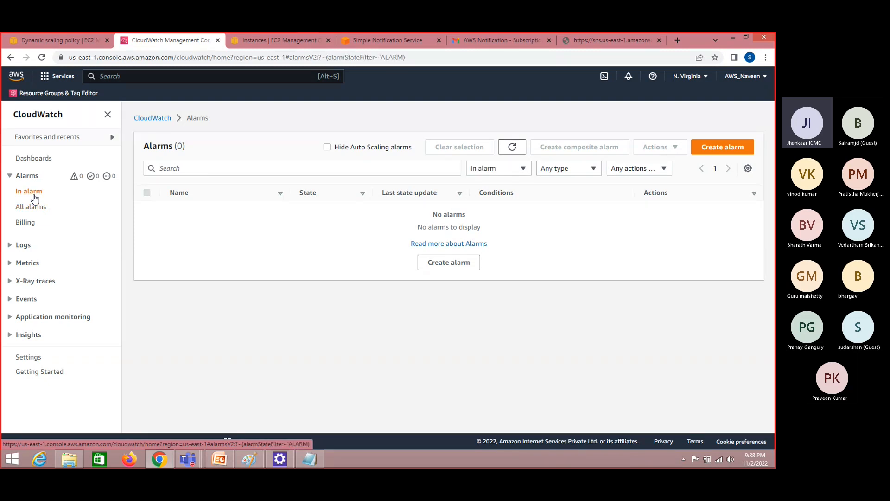
Start creating a CloudWatch alarm and browse the EC2 metrics grouped by Auto Scaling Group
{"action": "left_click", "coordinate": [731, 148]}
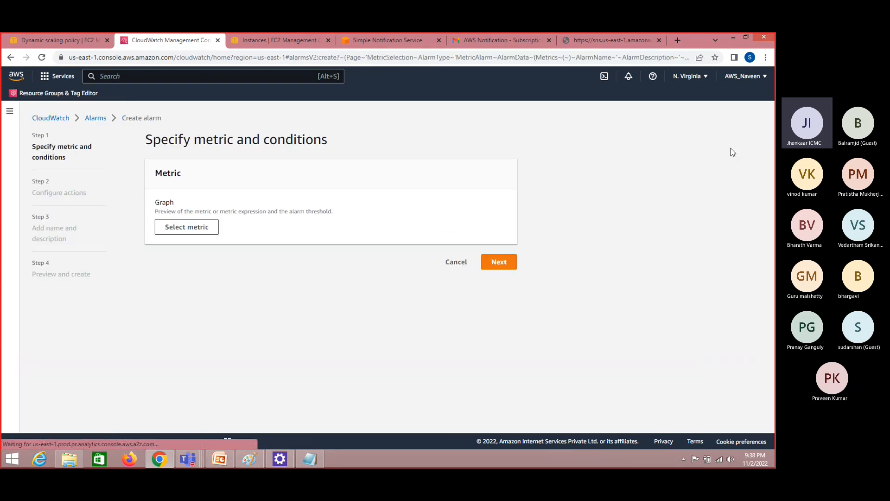
{"action": "left_click", "coordinate": [192, 229]}
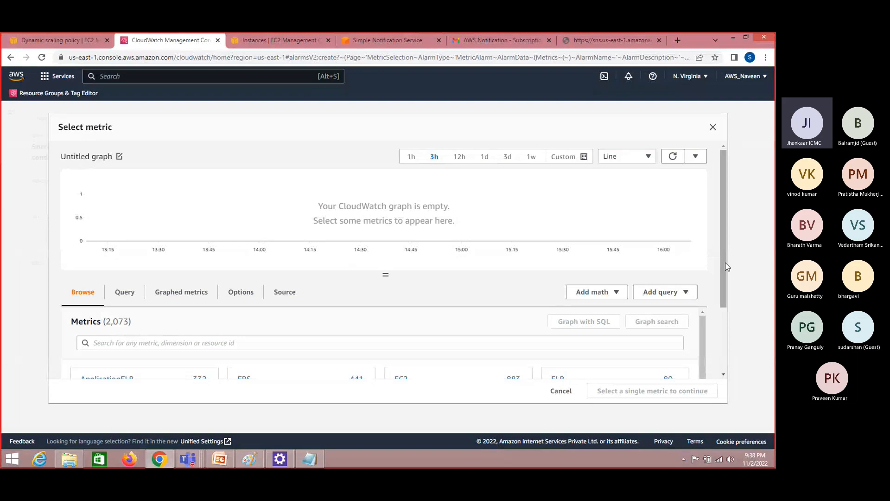
{"action": "left_click_drag", "start_coordinate": [727, 267], "coordinate": [727, 317]}
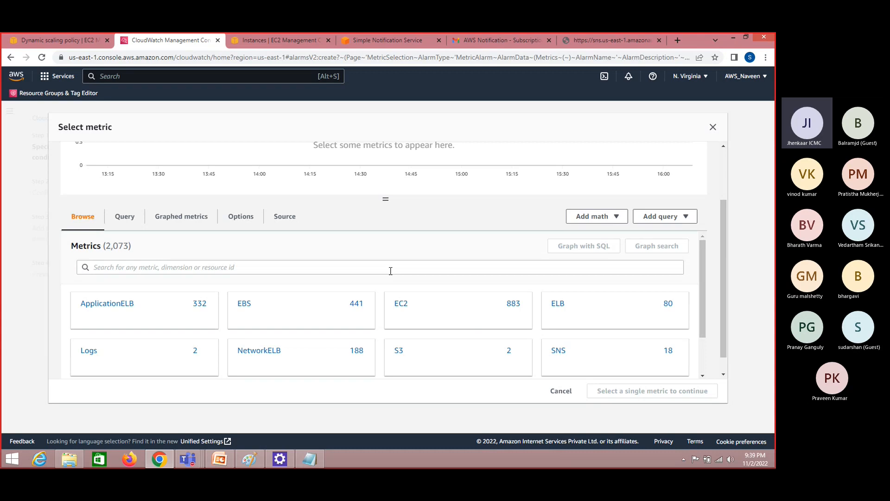
{"action": "left_click", "coordinate": [283, 33]}
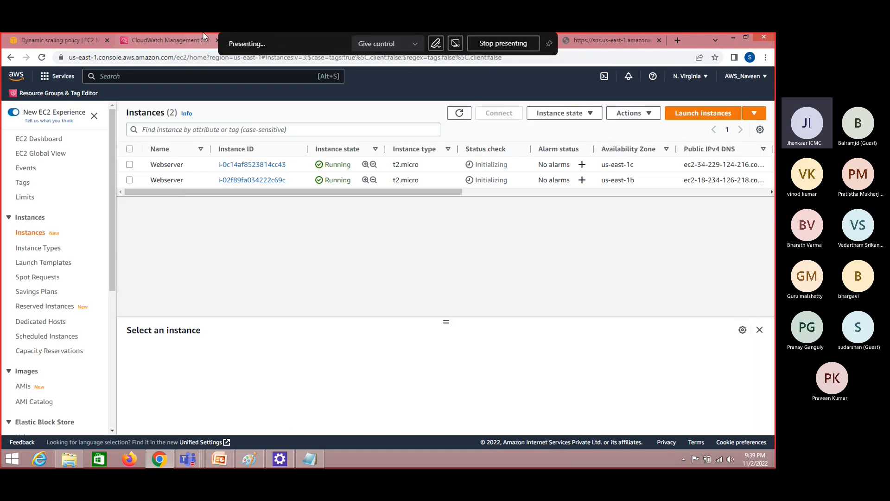
{"action": "left_click", "coordinate": [132, 35]}
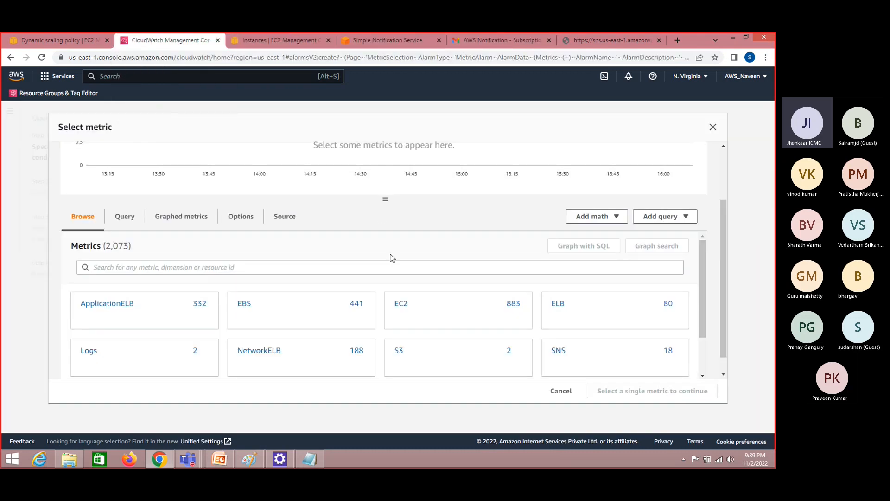
{"action": "left_click", "coordinate": [401, 303]}
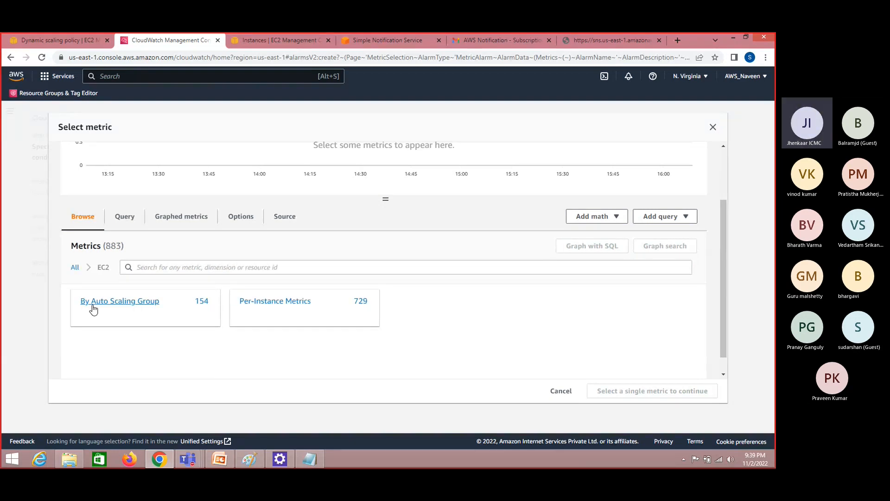
{"action": "left_click", "coordinate": [130, 306]}
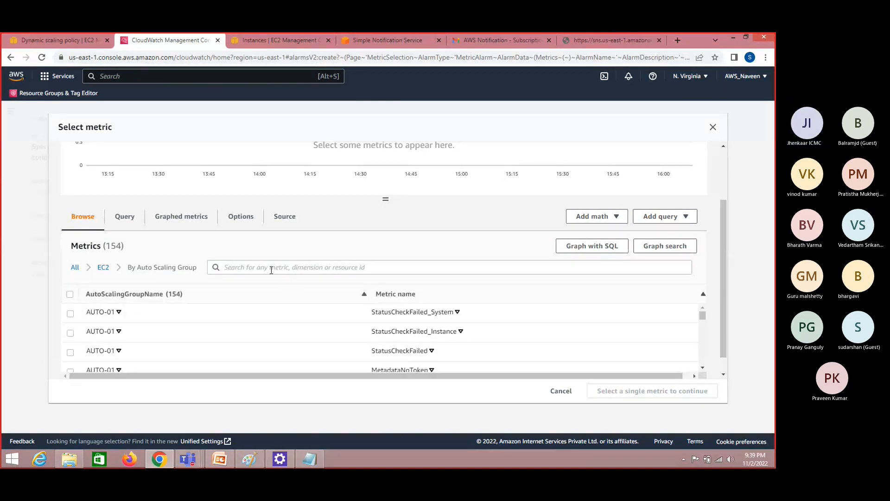
Copy the group name AWS-AUTO-SCALE-PRACTICE from the Notepad note and filter the Auto Scaling Group metrics by it
{"action": "left_click", "coordinate": [271, 270]}
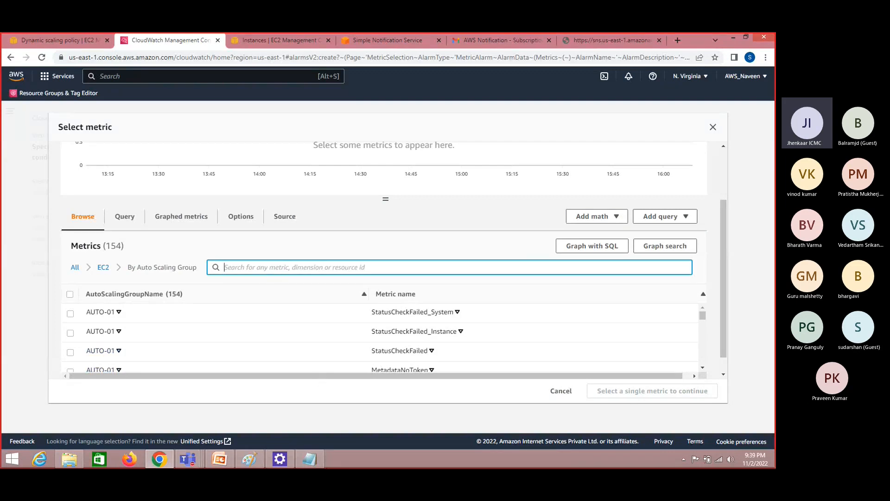
{"action": "left_click", "coordinate": [317, 461]}
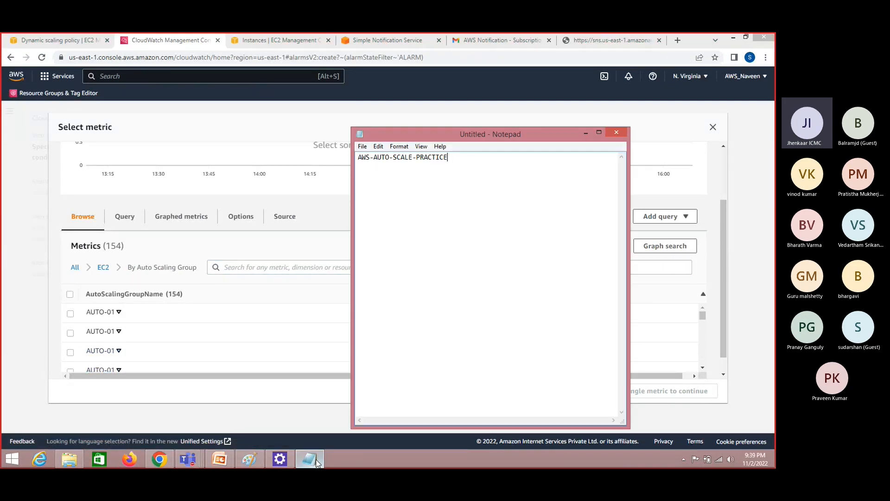
{"action": "key", "text": "ctrl+a"}
{"action": "key", "text": "ctrl+c"}
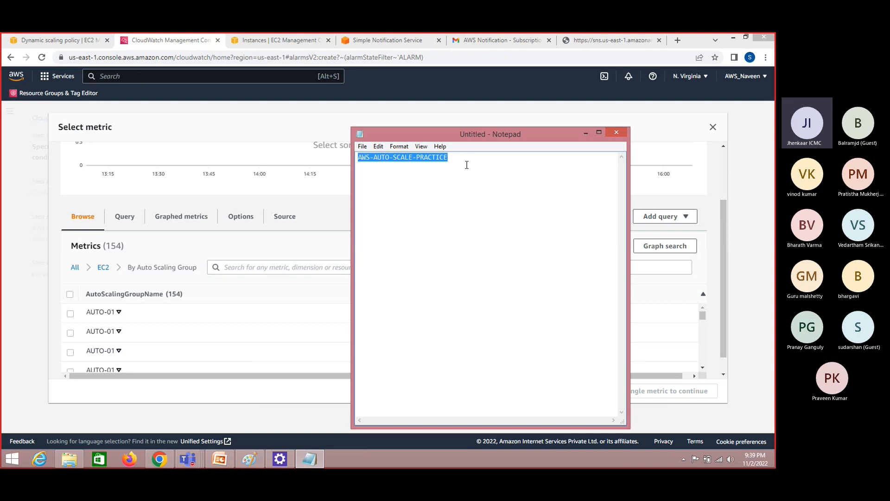
{"action": "left_click", "coordinate": [270, 269]}
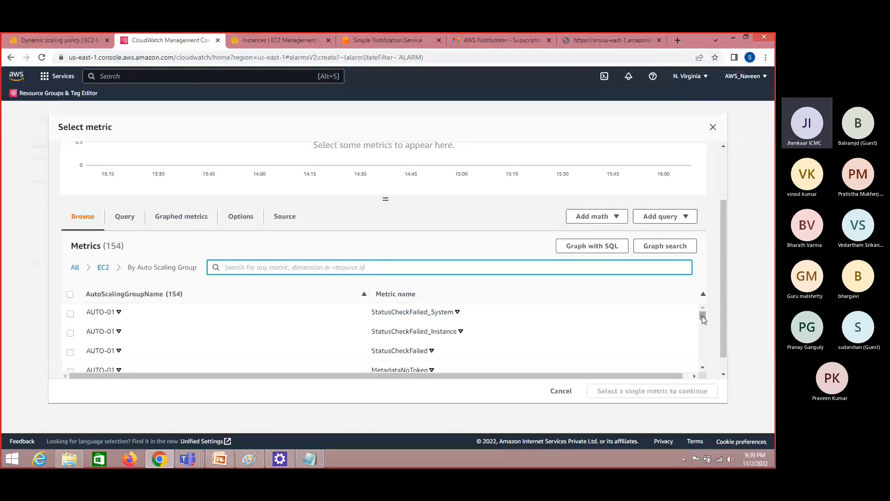
{"action": "left_click_drag", "start_coordinate": [703, 318], "coordinate": [702, 342]}
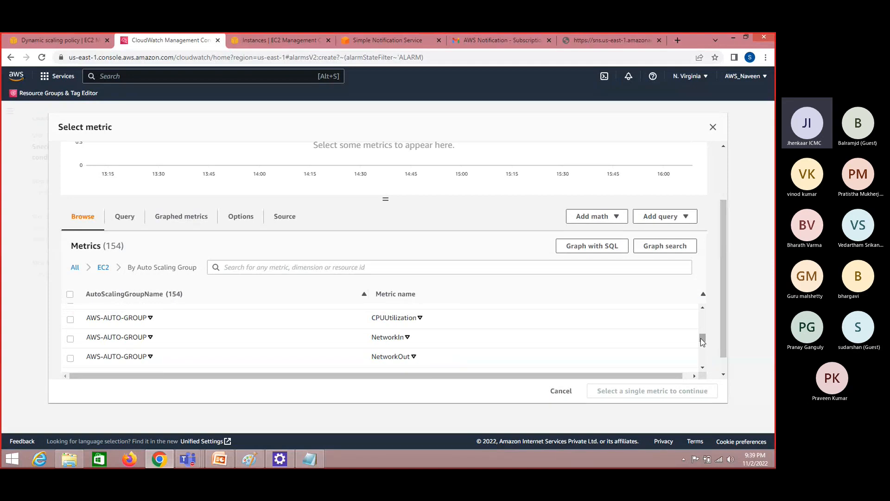
{"action": "left_click", "coordinate": [286, 267]}
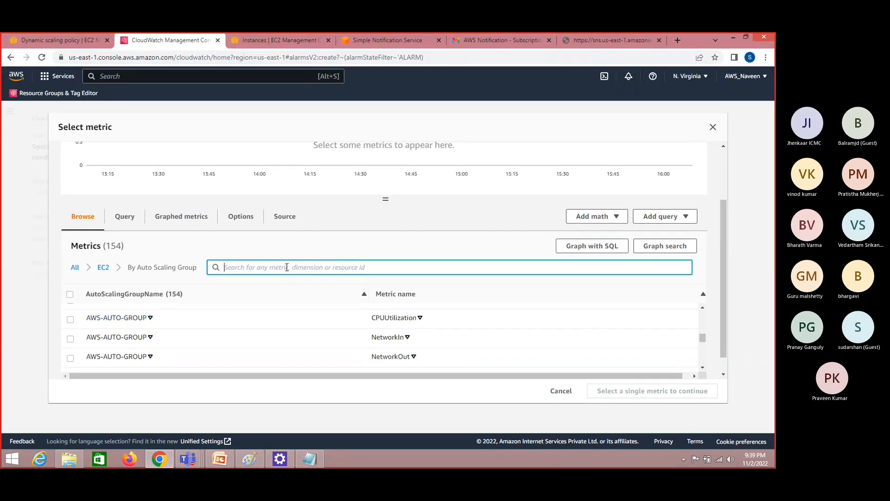
{"action": "key", "text": "ctrl+v"}
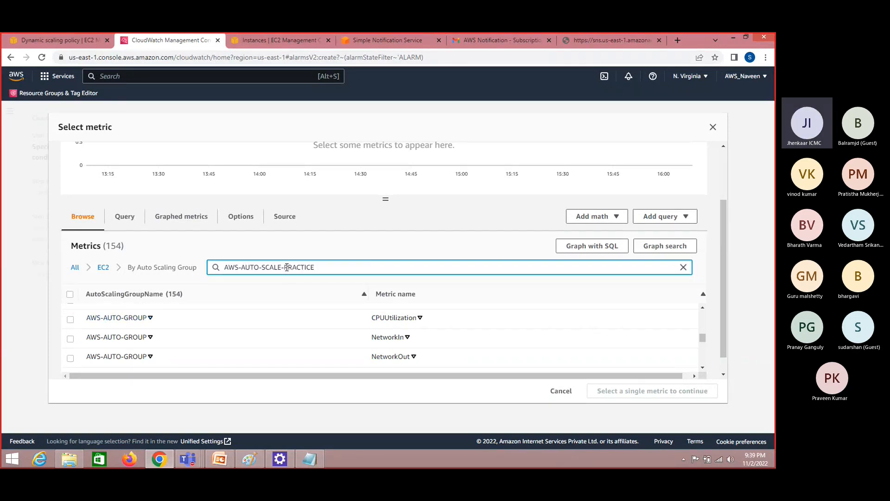
{"action": "key", "text": "Return"}
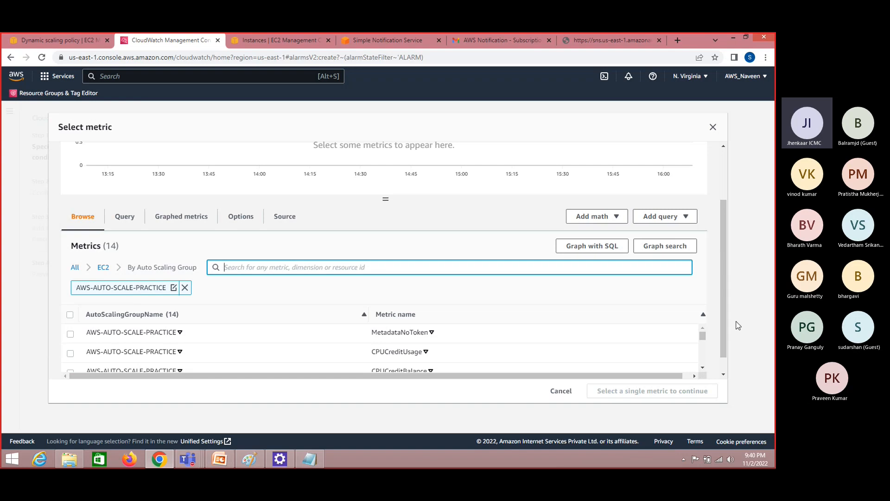
Select the CPUUtilization metric of AWS-AUTO-SCALE-PRACTICE
{"action": "mouse_move", "coordinate": [703, 335]}
{"action": "left_mouse_down"}
{"action": "mouse_move", "coordinate": [707, 366]}
{"action": "mouse_move", "coordinate": [705, 333]}
{"action": "left_mouse_up"}
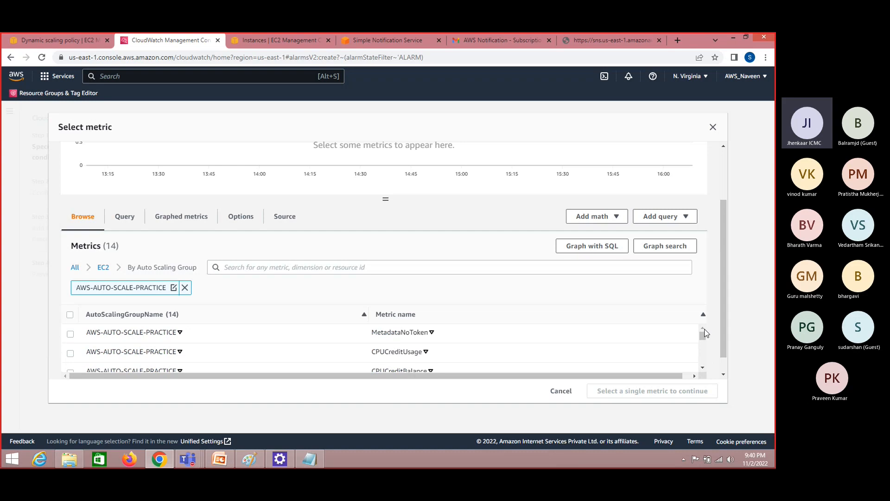
{"action": "left_click", "coordinate": [703, 368]}
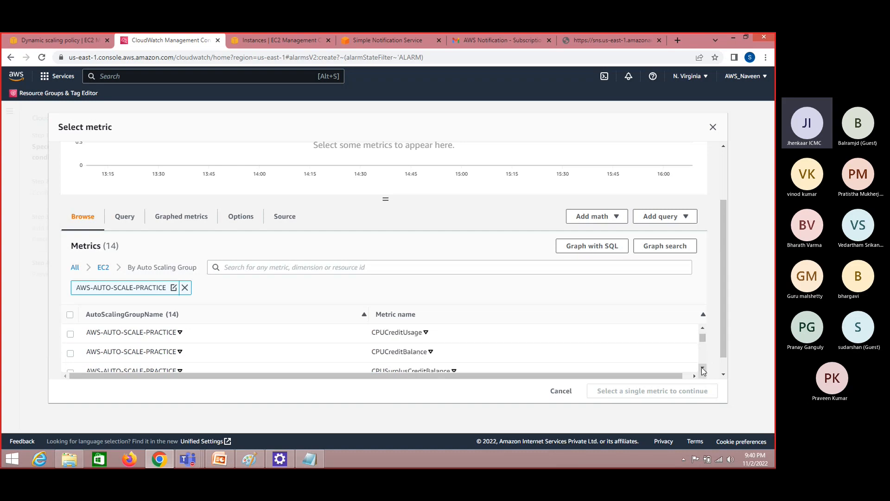
{"action": "left_click", "coordinate": [702, 368]}
{"action": "left_click", "coordinate": [702, 369]}
{"action": "left_click", "coordinate": [703, 368]}
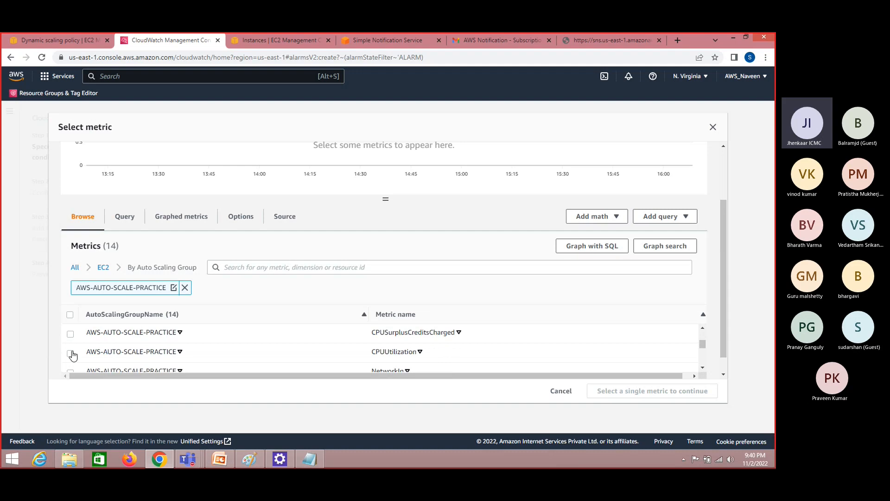
{"action": "left_click", "coordinate": [70, 353]}
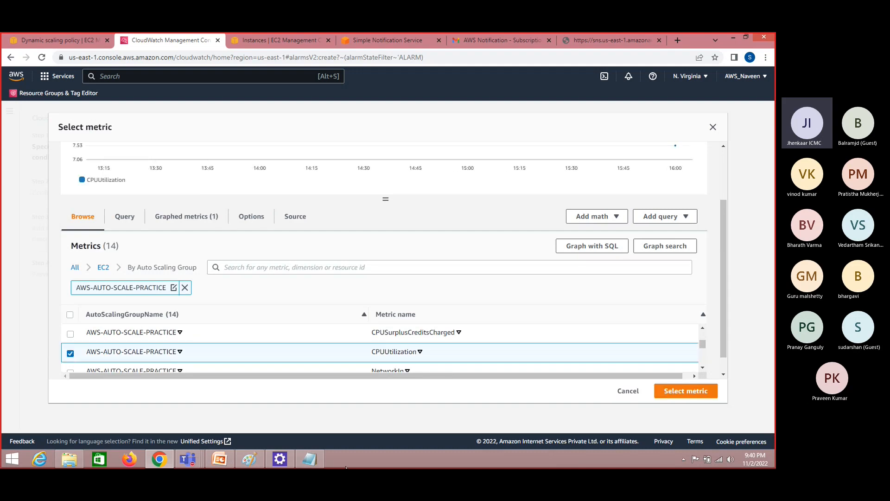
Open Task Manager, examine the local machine's CPU and memory usage, and close it again
{"action": "right_click", "coordinate": [360, 457]}
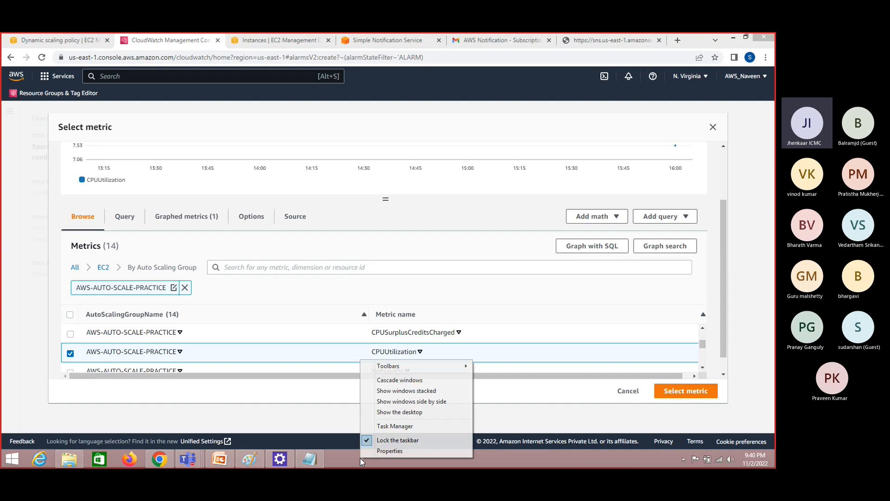
{"action": "left_click", "coordinate": [390, 422]}
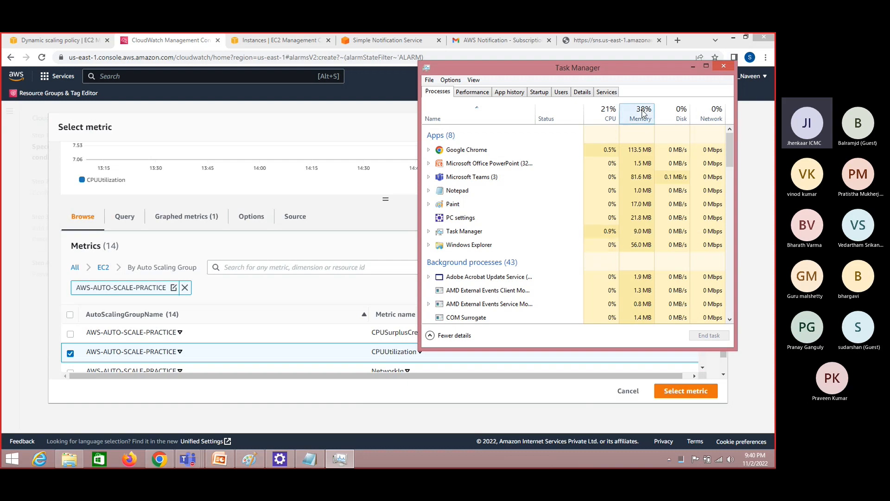
{"action": "left_click", "coordinate": [724, 66]}
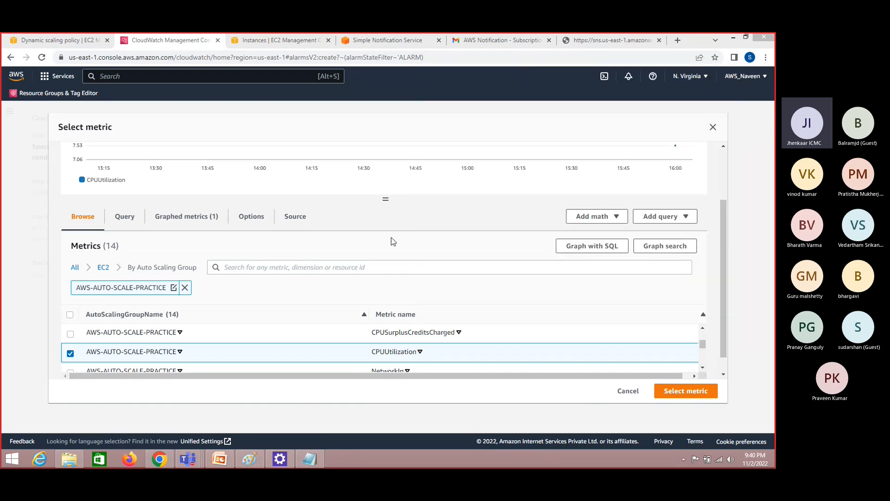
Apply the selected CPUUtilization metric to the alarm and inspect its graph preview
{"action": "left_click", "coordinate": [238, 268]}
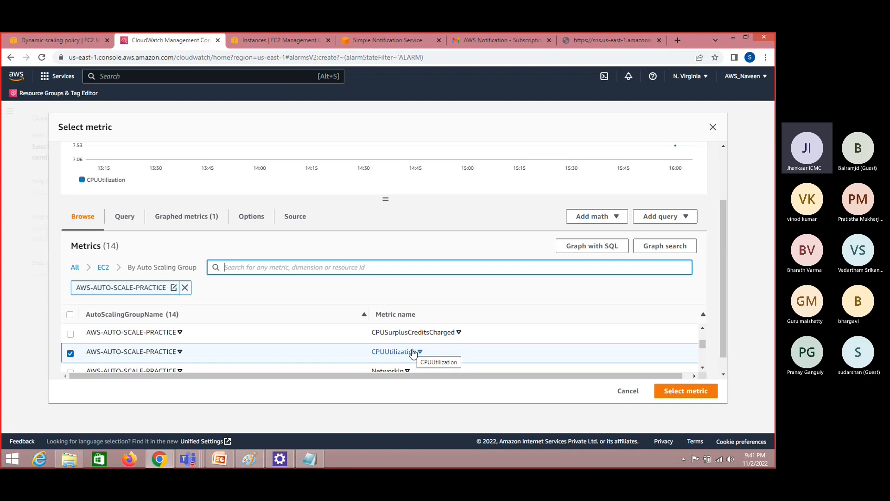
{"action": "left_click", "coordinate": [688, 391]}
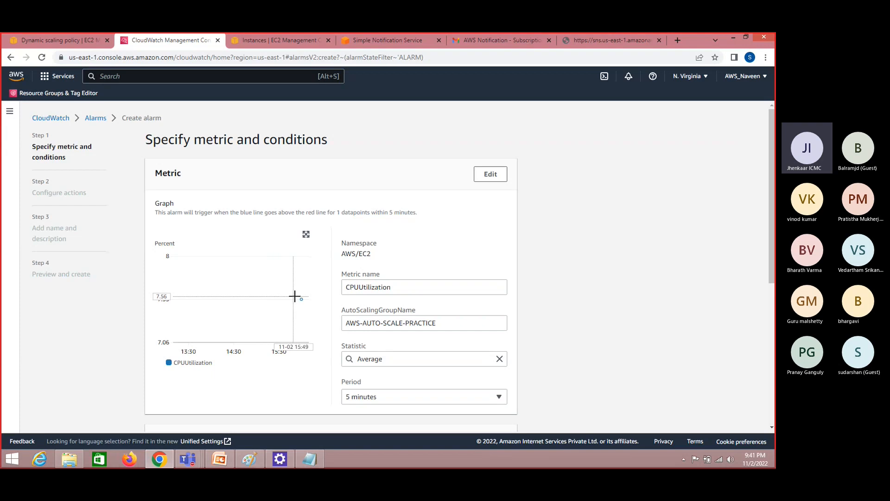
{"action": "mouse_move", "coordinate": [298, 297]}
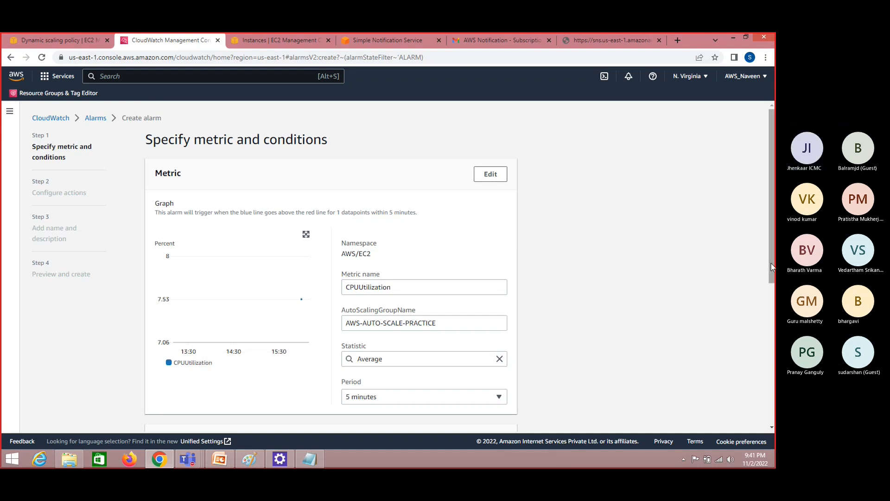
Set the alarm condition to trigger whenever CPUUtilization is Lower/Equal to the static threshold
{"action": "left_click_drag", "start_coordinate": [771, 263], "coordinate": [772, 369]}
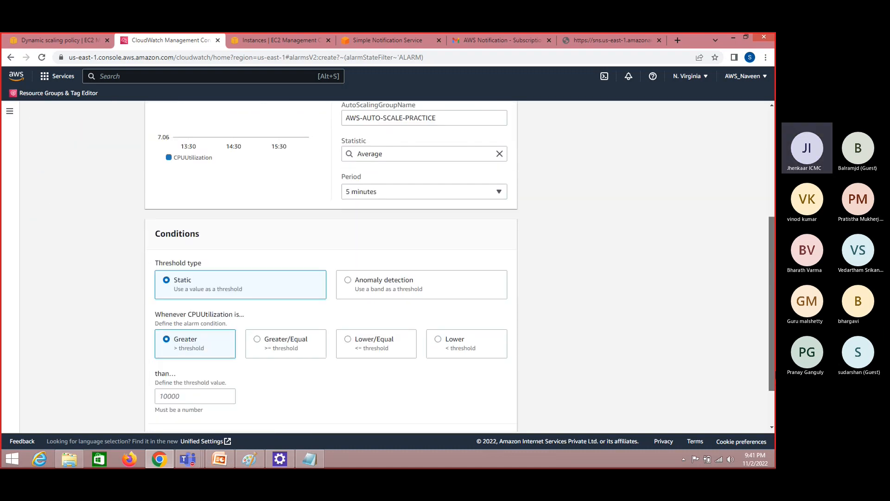
{"action": "left_click", "coordinate": [276, 344]}
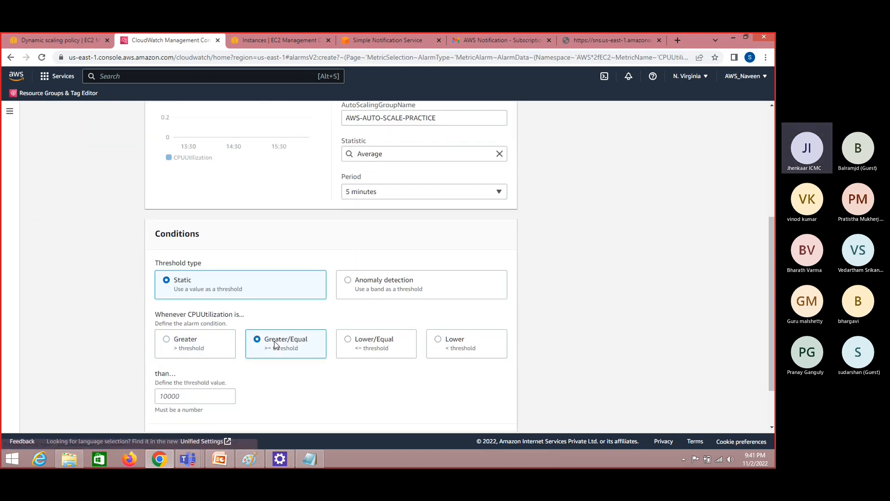
{"action": "left_click", "coordinate": [349, 344]}
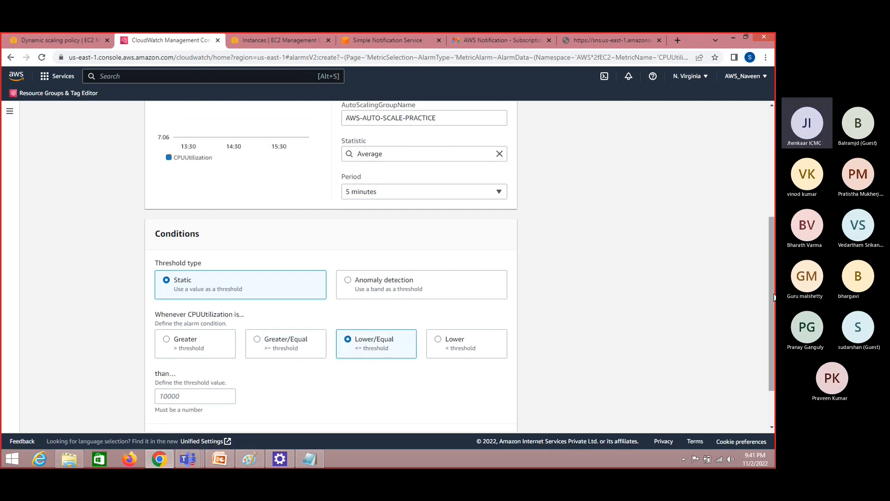
{"action": "left_click_drag", "start_coordinate": [772, 314], "coordinate": [772, 335]}
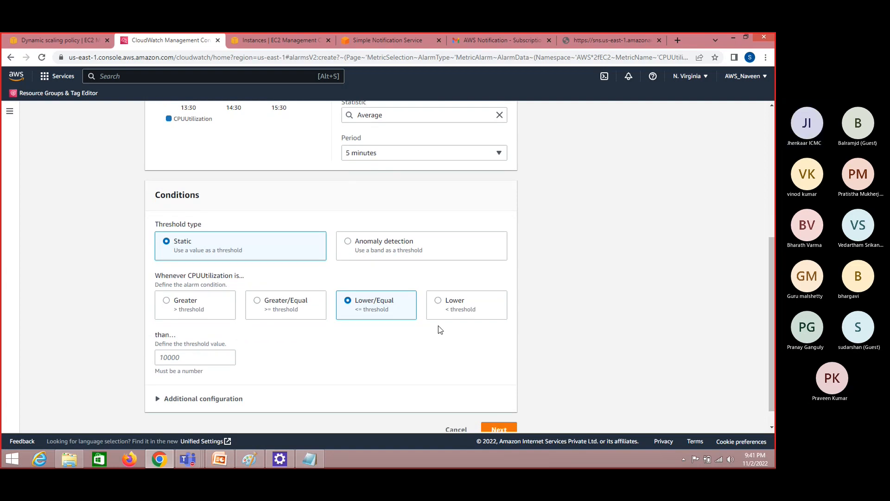
Set the alarm's CPUUtilization threshold value to 30 and review the metric and condition settings
{"action": "left_click", "coordinate": [216, 357]}
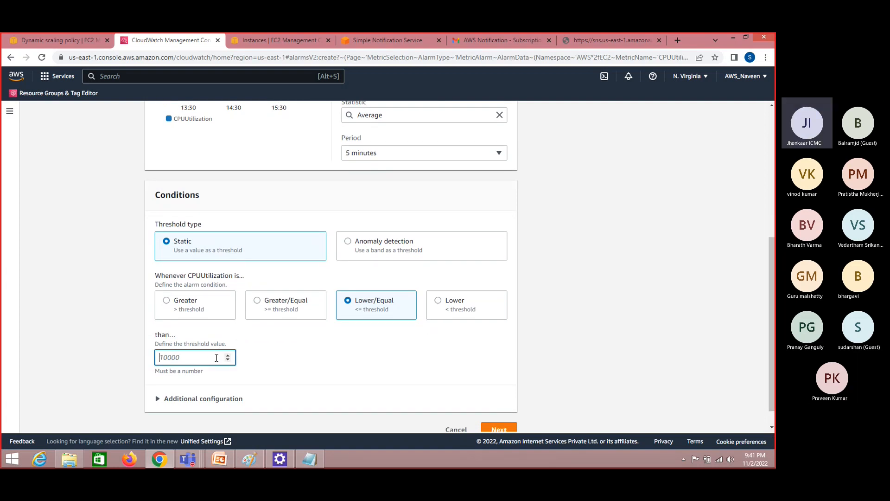
{"action": "left_click_drag", "start_coordinate": [771, 260], "coordinate": [763, 191]}
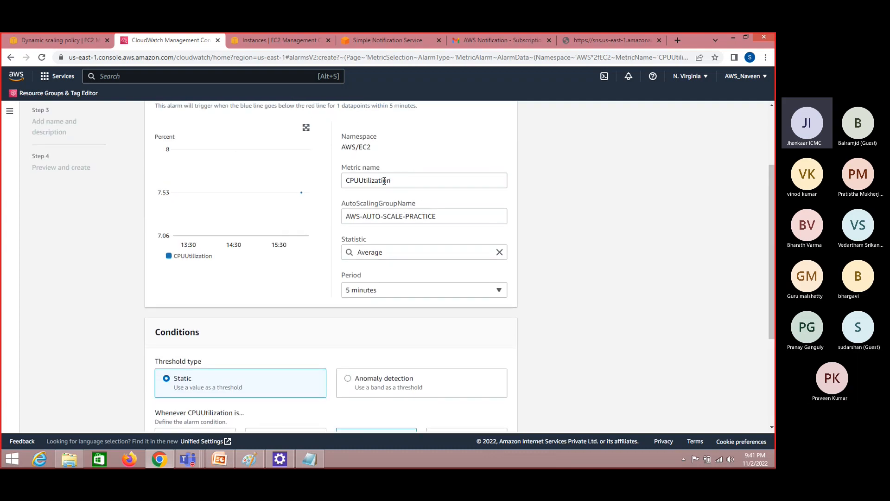
{"action": "left_click_drag", "start_coordinate": [771, 278], "coordinate": [775, 363]}
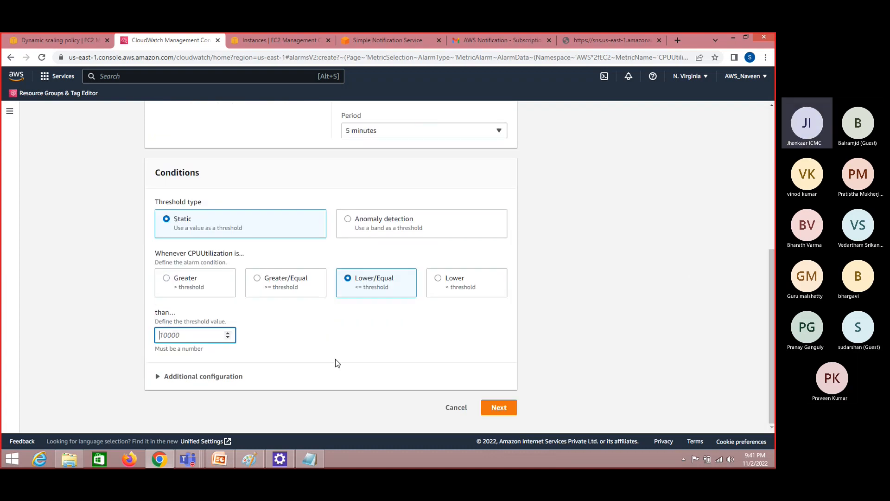
{"action": "type", "text": "2"}
{"action": "key", "text": "BackSpace"}
{"action": "key", "text": "BackSpace"}
{"action": "type", "text": "30"}
{"action": "left_click_drag", "start_coordinate": [769, 316], "coordinate": [770, 238]}
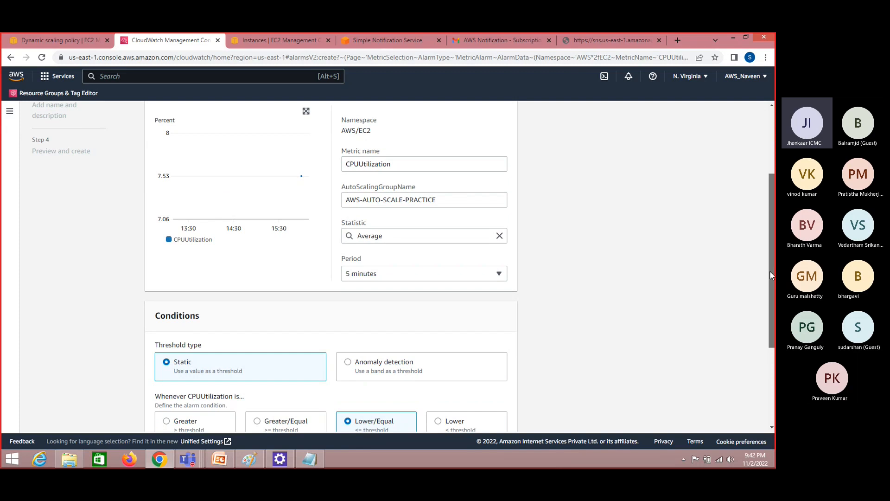
{"action": "left_click_drag", "start_coordinate": [770, 271], "coordinate": [774, 342]}
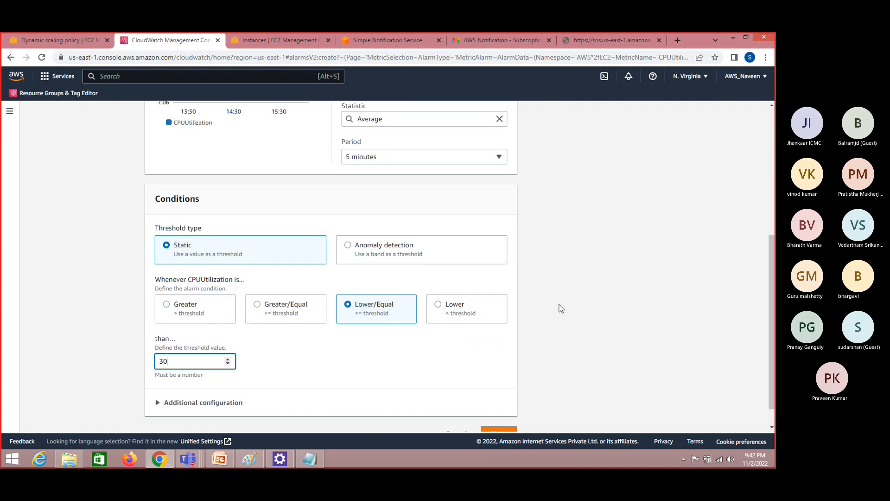
{"action": "left_click_drag", "start_coordinate": [772, 302], "coordinate": [770, 238]}
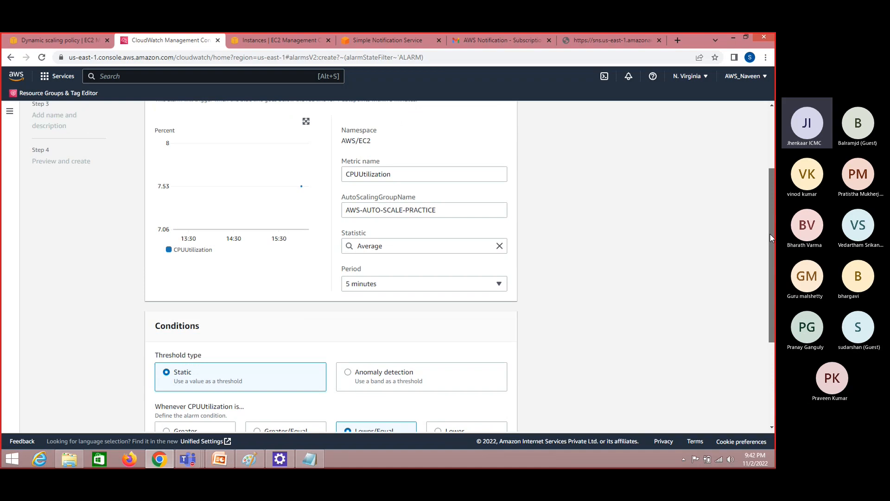
Check the alarm metric's AWS/EC2 namespace and keep its period at 5 minutes
{"action": "double_click", "coordinate": [362, 141]}
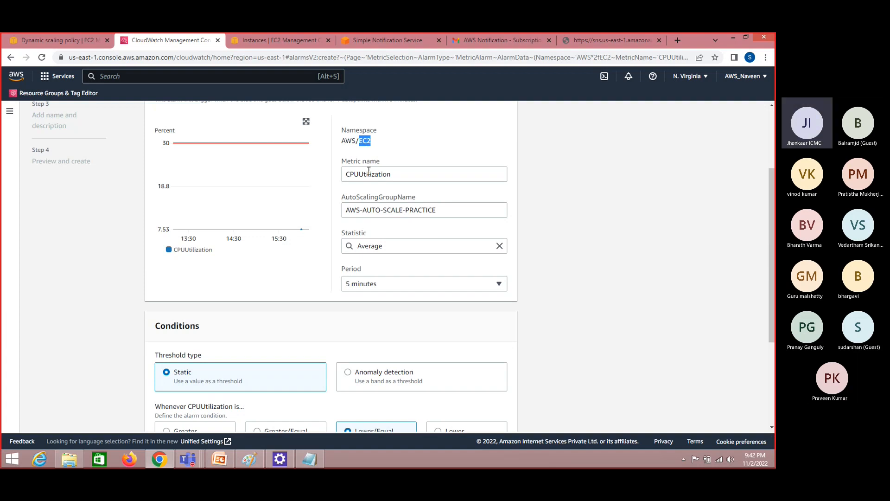
{"action": "left_click", "coordinate": [556, 204]}
{"action": "double_click", "coordinate": [367, 140]}
{"action": "scroll", "coordinate": [652, 278], "scroll_direction": "down", "scroll_amount": 3}
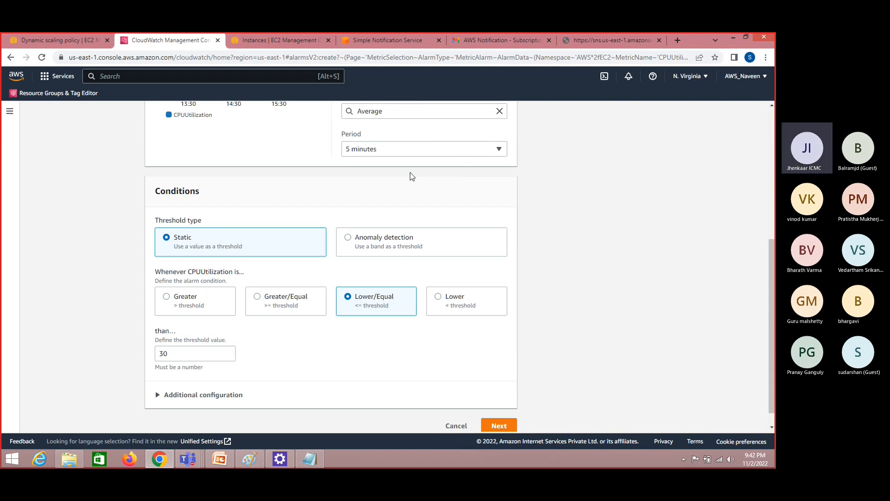
{"action": "left_click", "coordinate": [444, 149]}
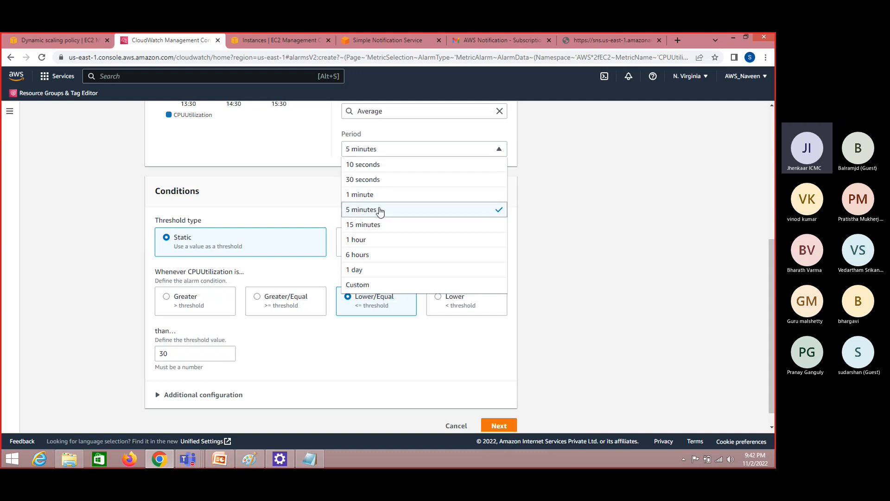
{"action": "left_click", "coordinate": [379, 211]}
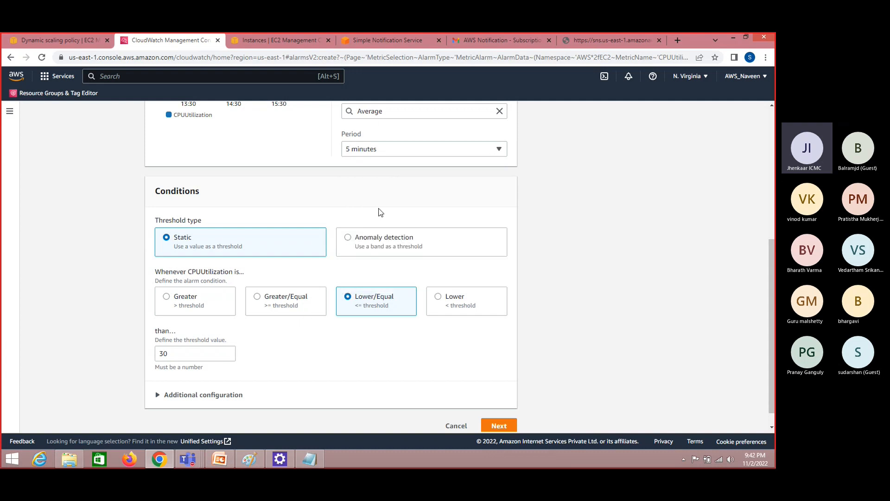
{"action": "left_click", "coordinate": [481, 156]}
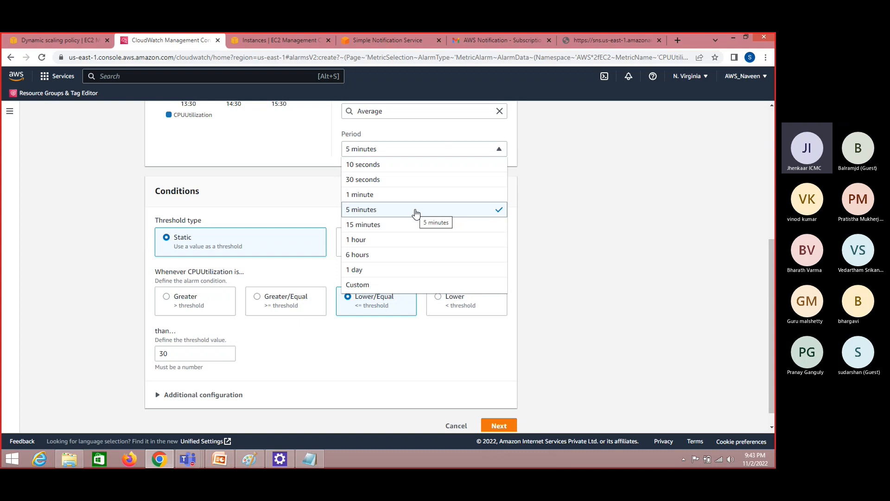
{"action": "left_click", "coordinate": [416, 210]}
Review the metric and condition settings, continue to the alarm's actions, and open the list of existing SNS topics
{"action": "left_click_drag", "start_coordinate": [771, 313], "coordinate": [768, 256]}
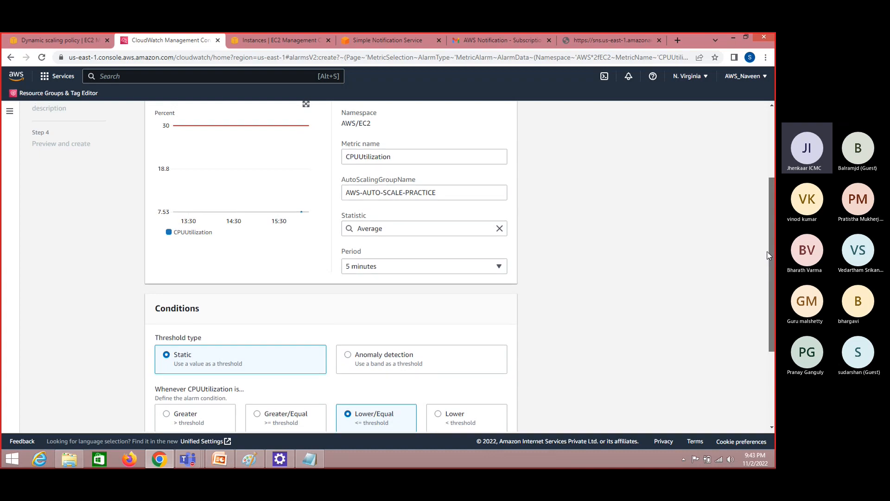
{"action": "left_click_drag", "start_coordinate": [767, 252], "coordinate": [771, 308]}
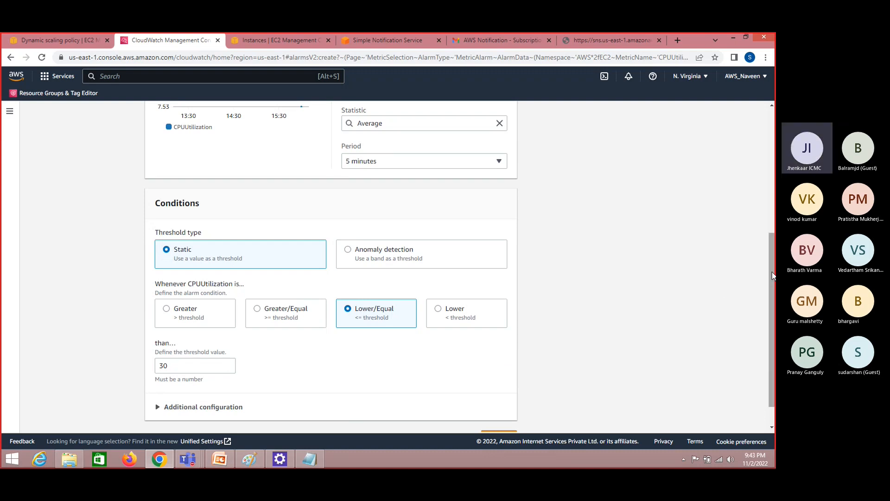
{"action": "left_click_drag", "start_coordinate": [772, 271], "coordinate": [776, 315]}
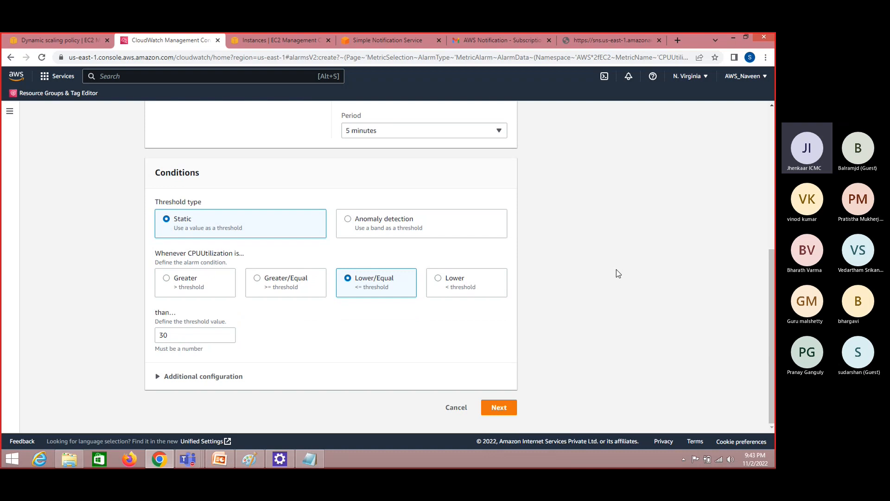
{"action": "left_click", "coordinate": [508, 411]}
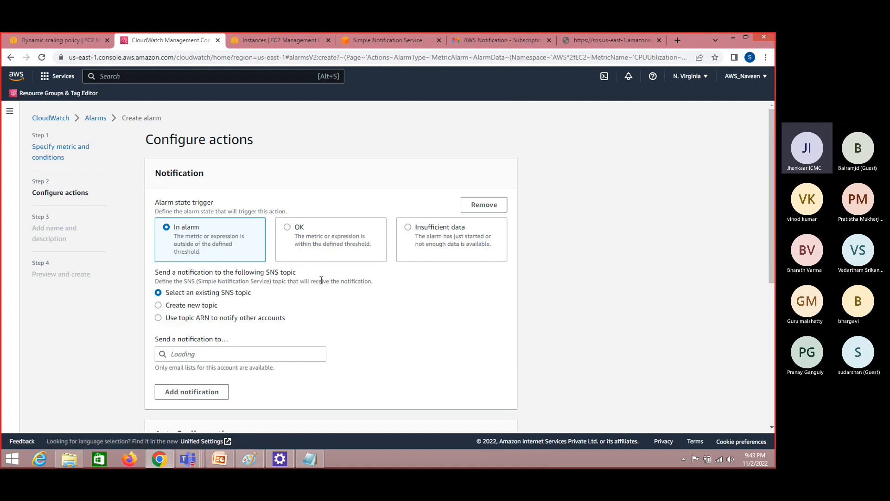
{"action": "left_click", "coordinate": [227, 350]}
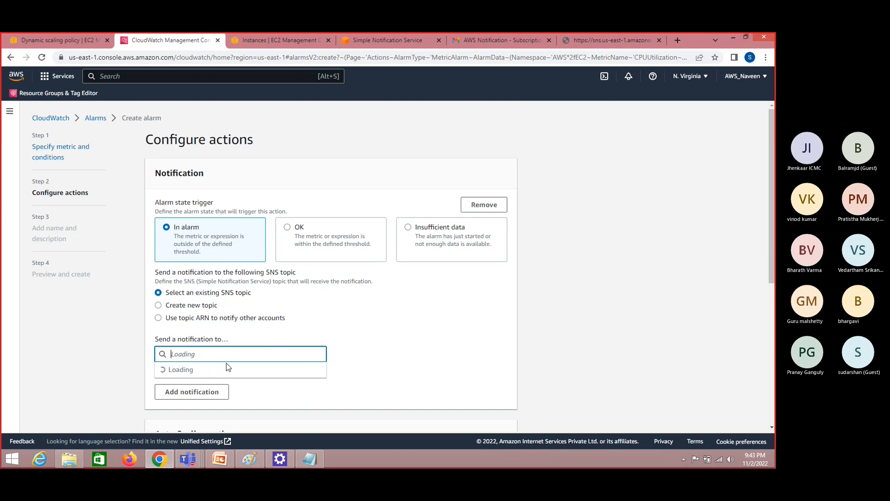
Switch to Paint to examine the note on Auto Scaling Group, CloudWatch and EMAIL Service (SNS), and return to the alarm setup
{"action": "left_click", "coordinate": [248, 459]}
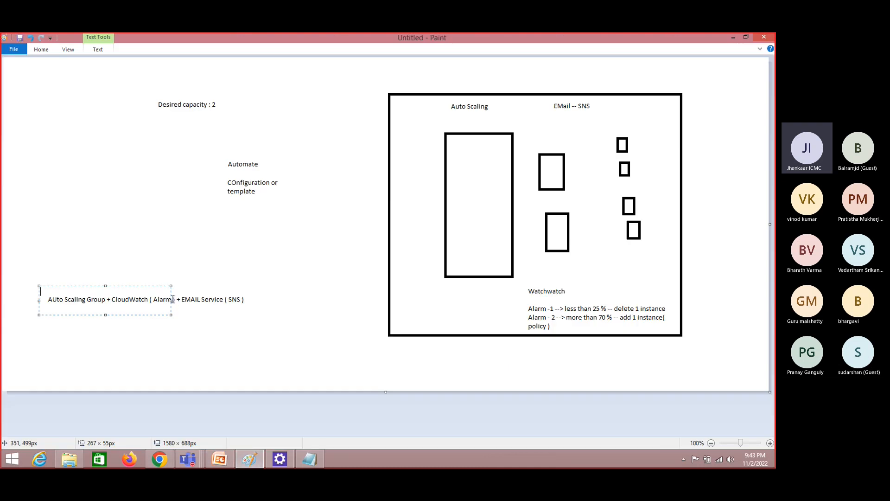
{"action": "left_click_drag", "start_coordinate": [172, 298], "coordinate": [261, 304]}
{"action": "left_click", "coordinate": [112, 270]}
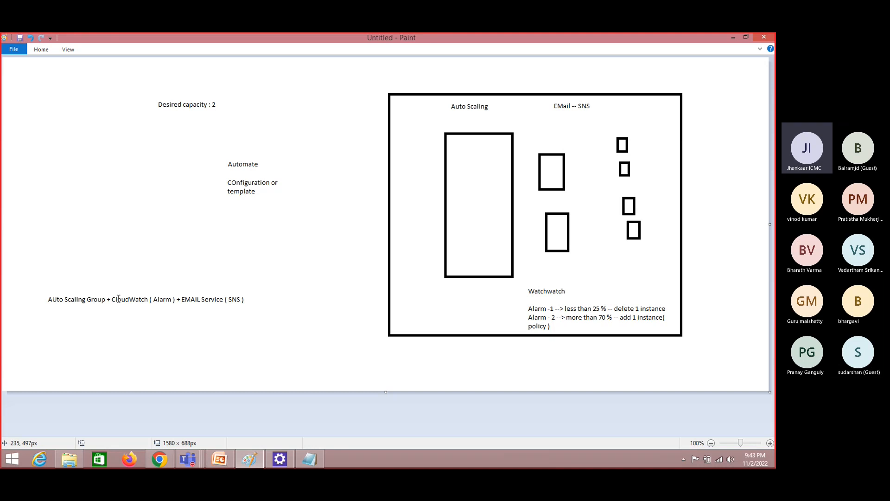
{"action": "left_click", "coordinate": [207, 294]}
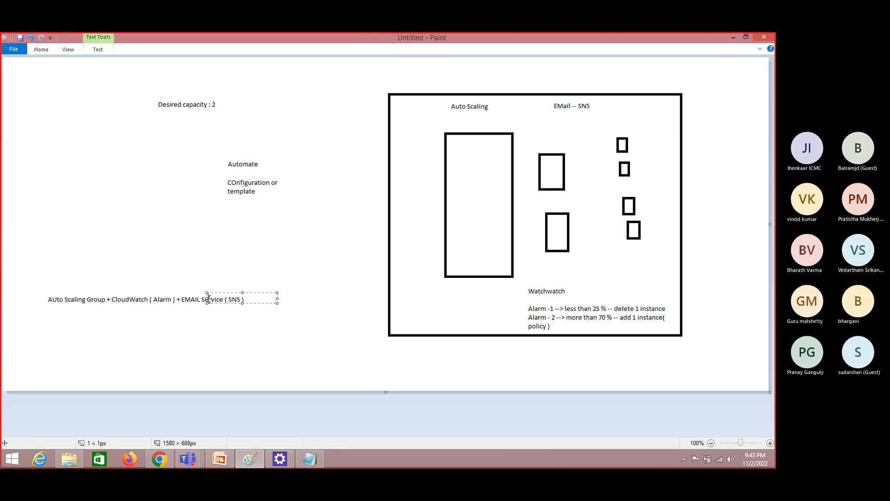
{"action": "left_click", "coordinate": [136, 294]}
{"action": "left_click", "coordinate": [136, 293]}
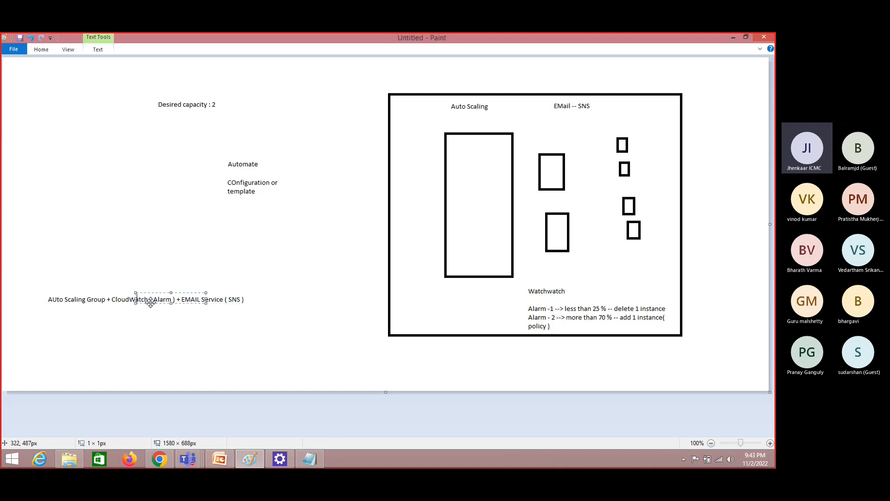
{"action": "key", "text": "alt+Tab"}
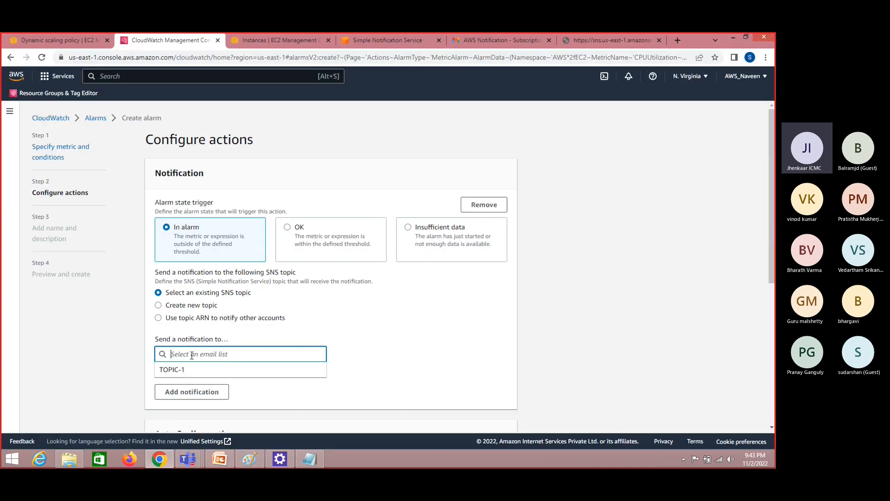
Send the In alarm notification to the existing SNS topic TOPIC-1, check its email endpoint, and continue to the name and description
{"action": "left_click", "coordinate": [181, 369]}
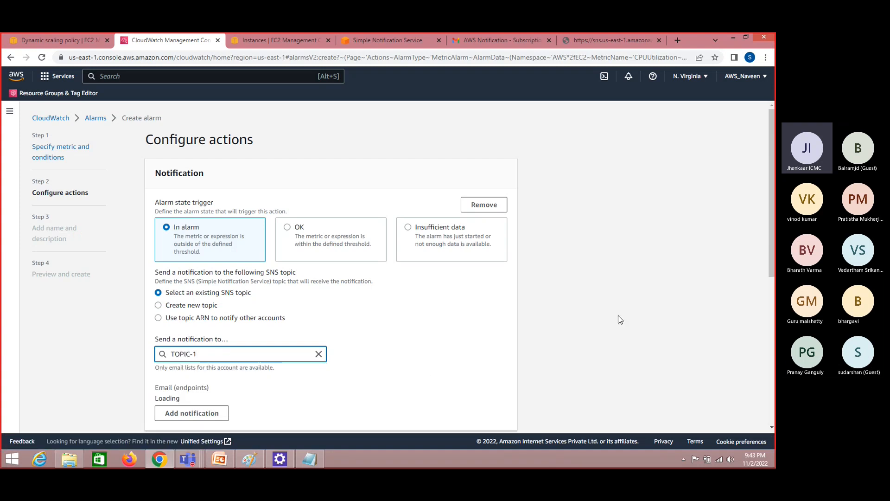
{"action": "scroll", "coordinate": [772, 261], "scroll_direction": "down", "scroll_amount": 2}
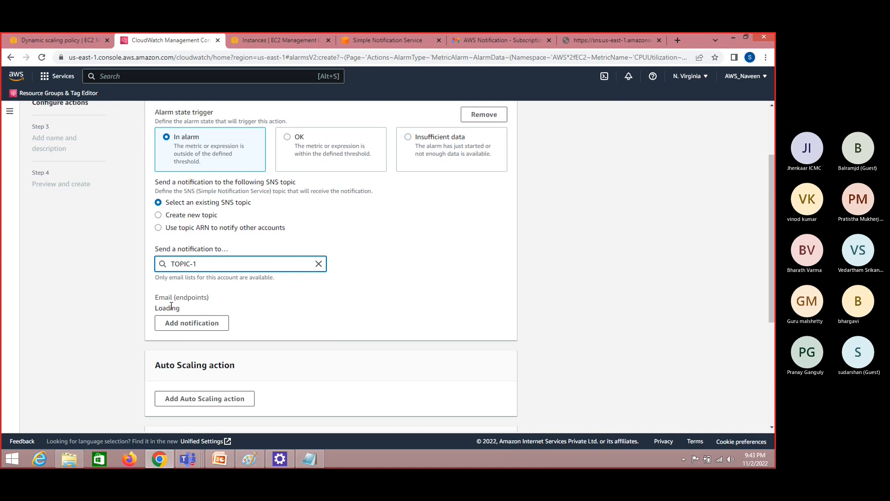
{"action": "left_click", "coordinate": [432, 324]}
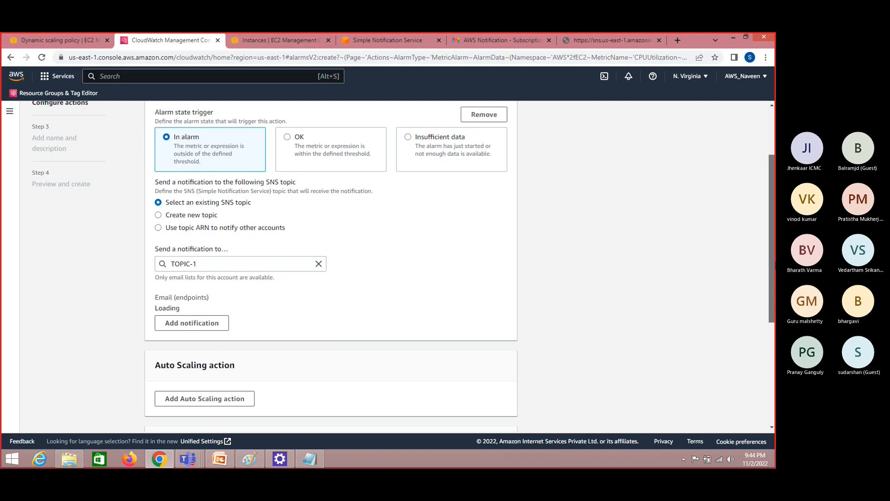
{"action": "left_click_drag", "start_coordinate": [772, 262], "coordinate": [772, 296]}
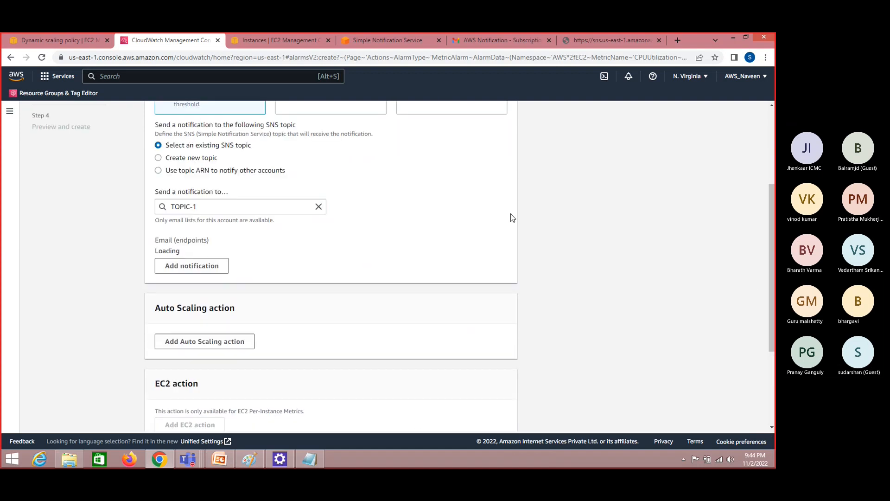
{"action": "double_click", "coordinate": [175, 250]}
{"action": "left_click", "coordinate": [584, 267]}
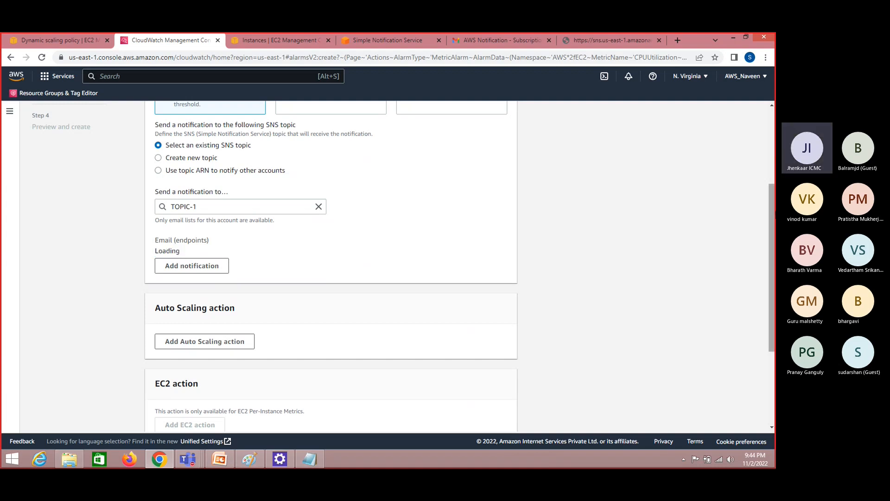
{"action": "left_click_drag", "start_coordinate": [773, 255], "coordinate": [775, 322]}
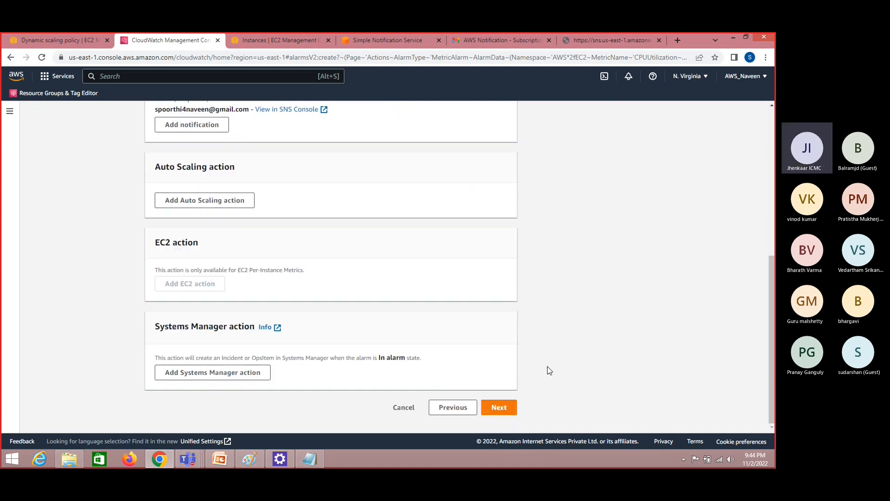
{"action": "left_click", "coordinate": [509, 407]}
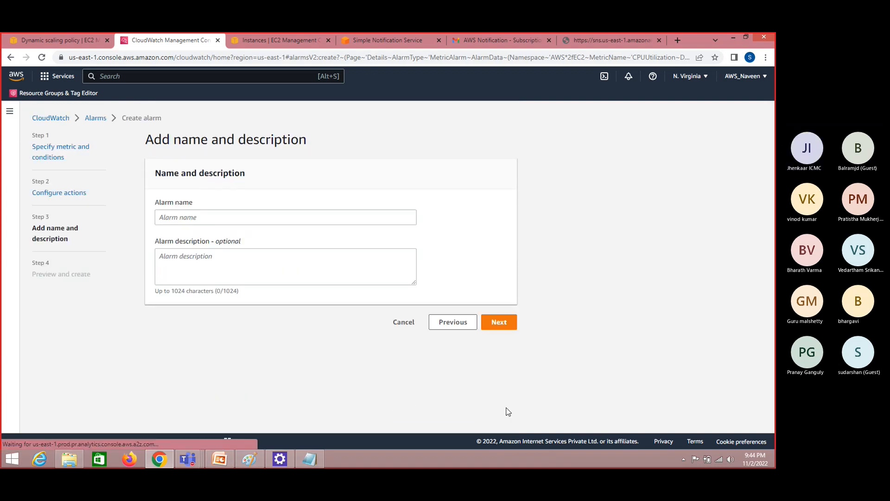
Enter DELETE-ALARM as both the alarm name and its description, and continue to the preview
{"action": "left_click", "coordinate": [226, 221]}
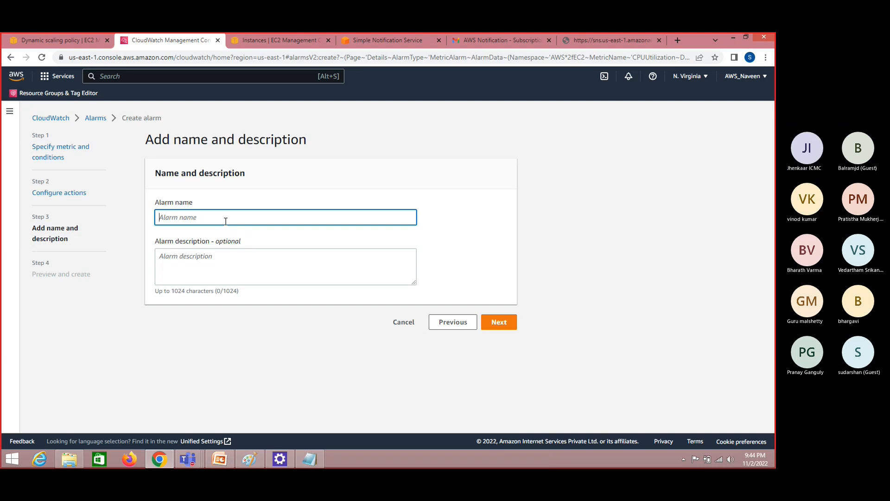
{"action": "type", "text": "DELETE"}
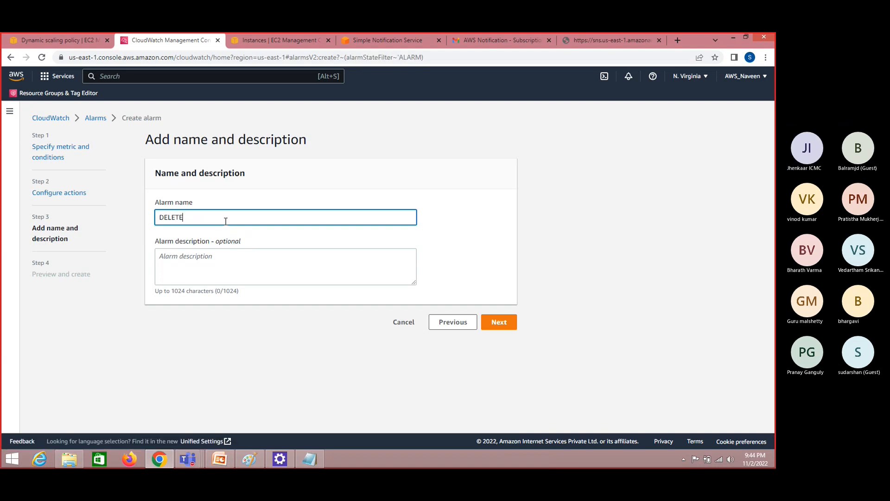
{"action": "type", "text": "-ALARM"}
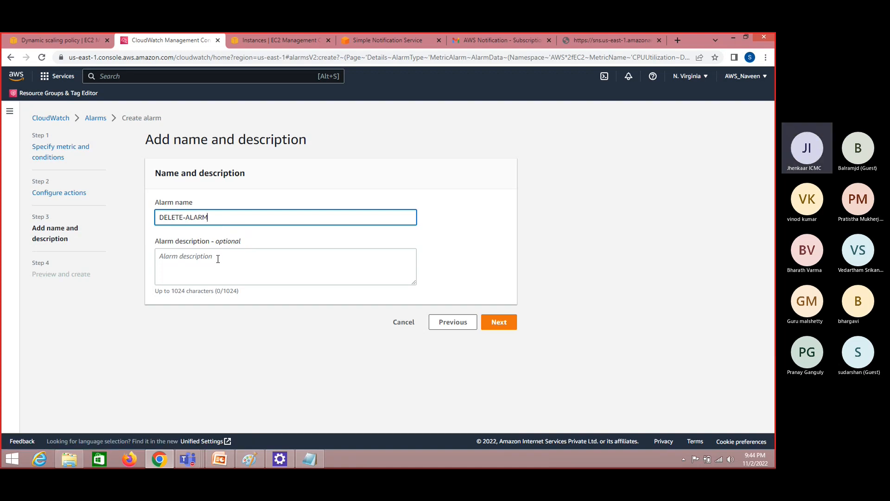
{"action": "key", "text": "ctrl+a"}
{"action": "key", "text": "ctrl+c"}
{"action": "left_click", "coordinate": [218, 259]}
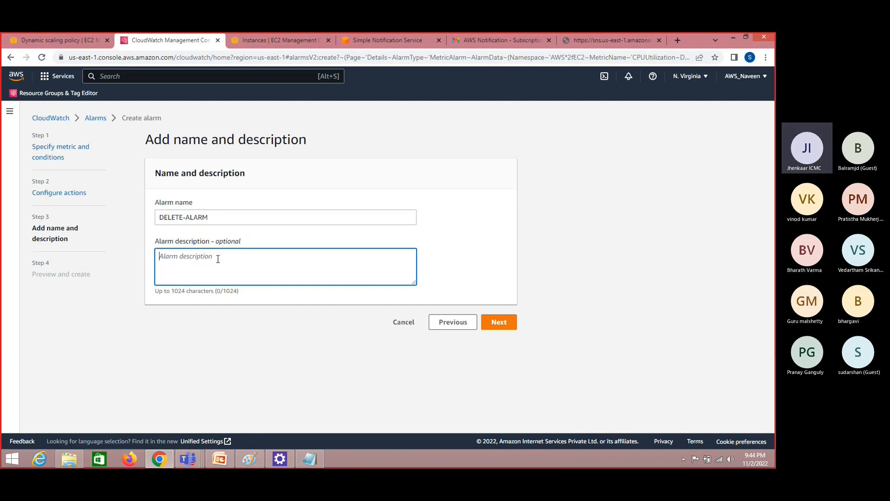
{"action": "key", "text": "ctrl+v"}
{"action": "left_click", "coordinate": [500, 323]}
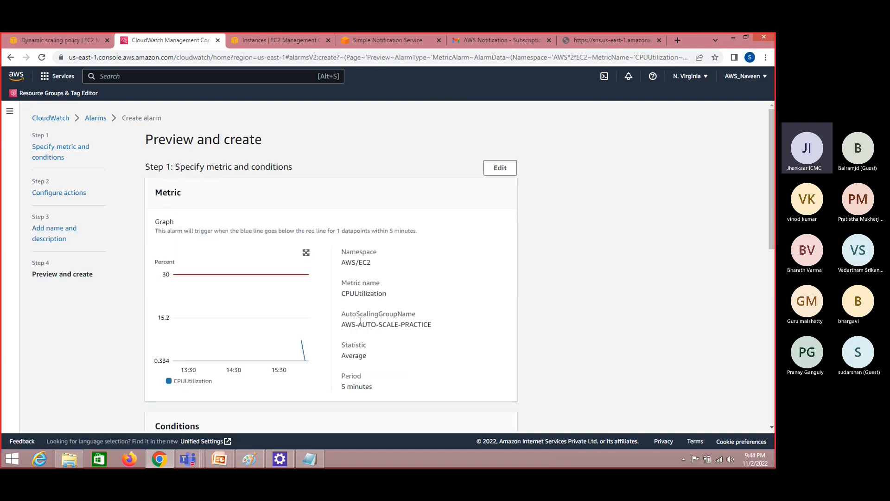
Review the summary of the alarm's metric, actions and name, and create the alarm
{"action": "mouse_move", "coordinate": [300, 341]}
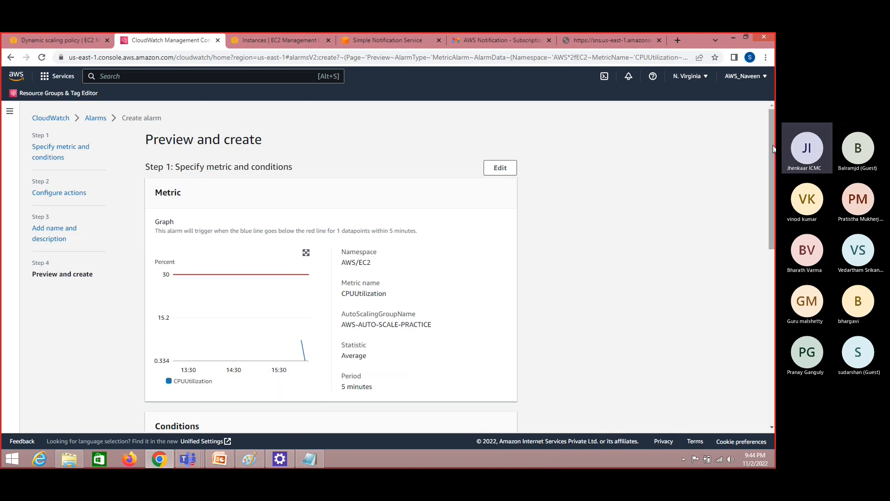
{"action": "scroll", "coordinate": [775, 159], "scroll_direction": "down", "scroll_amount": 9}
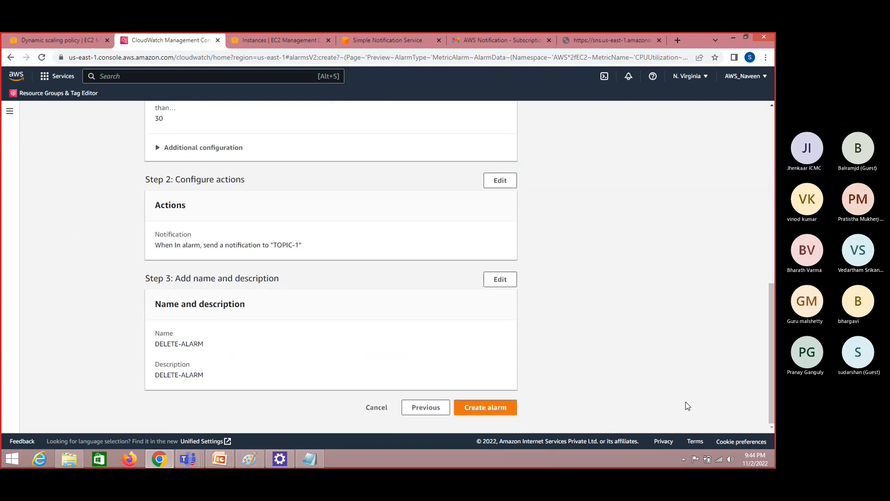
{"action": "left_click", "coordinate": [507, 409]}
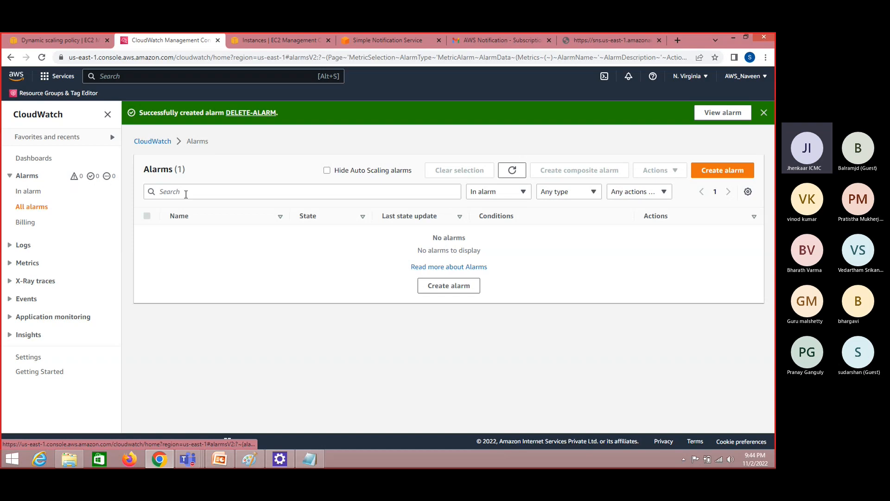
Start creating another CloudWatch alarm and browse the EC2 metrics grouped by Auto Scaling Group
{"action": "left_click", "coordinate": [726, 175]}
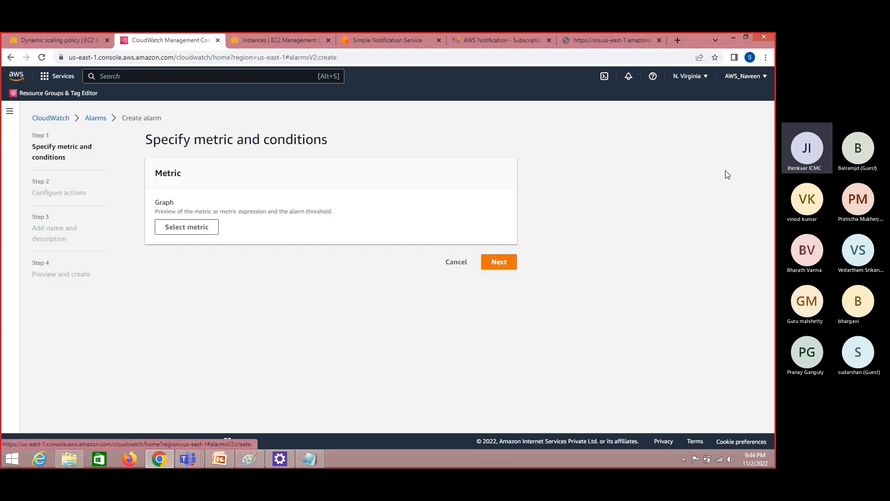
{"action": "left_click", "coordinate": [202, 229]}
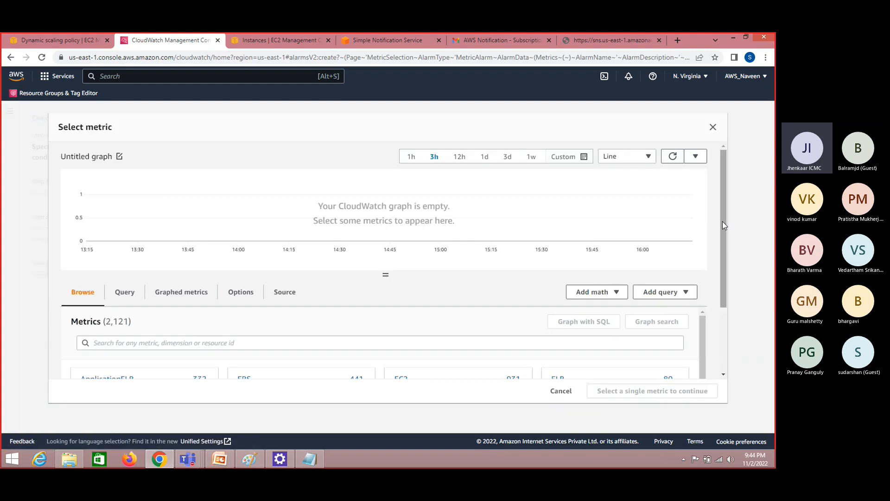
{"action": "left_click_drag", "start_coordinate": [723, 252], "coordinate": [726, 318]}
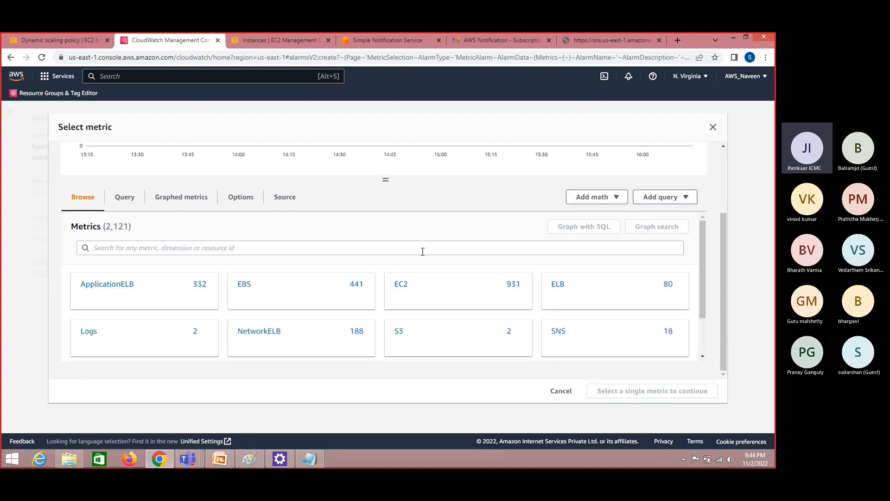
{"action": "left_click", "coordinate": [402, 284]}
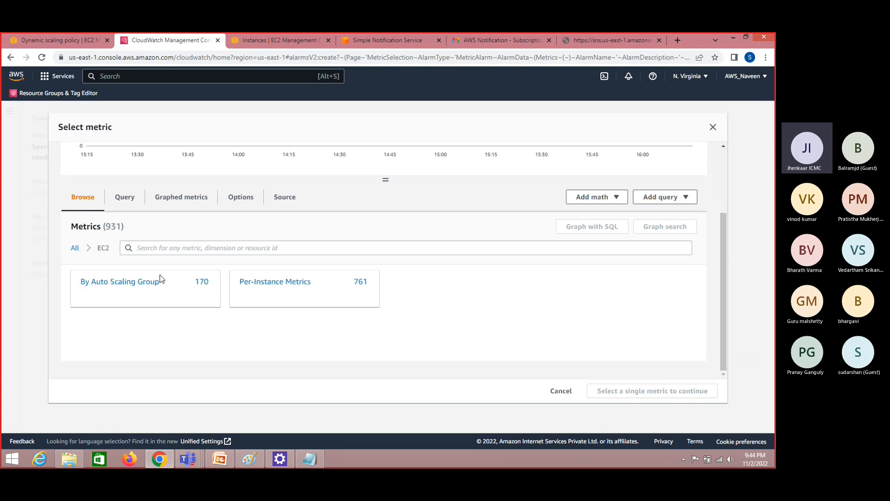
{"action": "left_click", "coordinate": [143, 283]}
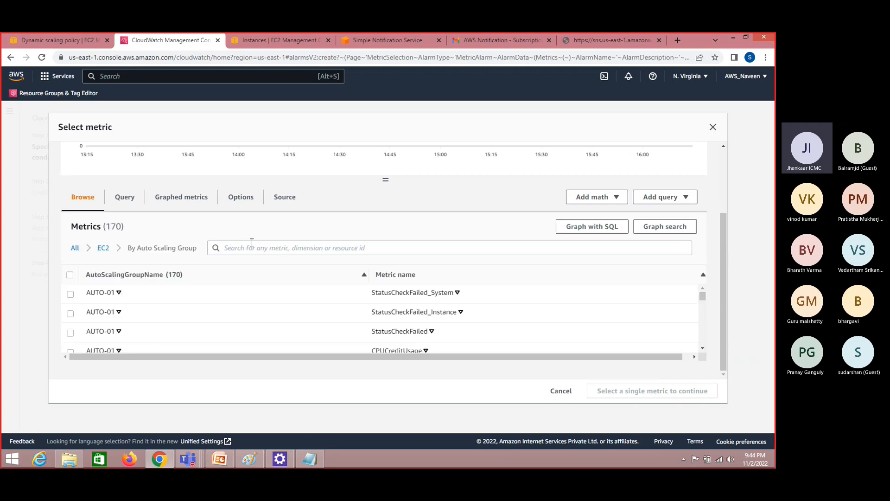
Copy the group name AWS-AUTO-SCALE-PRACTICE from Notepad and filter the Auto Scaling group metrics by it
{"action": "left_click", "coordinate": [252, 249]}
{"action": "key", "text": "ctrl+v"}
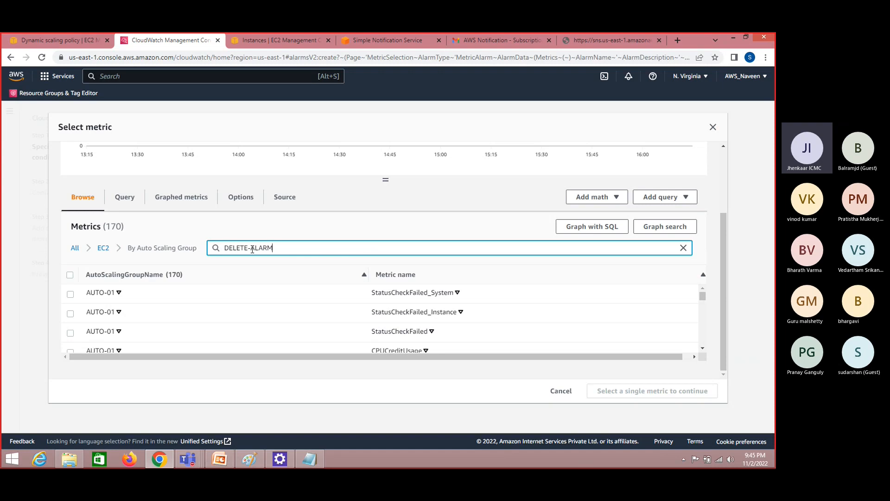
{"action": "key", "text": "ctrl+a"}
{"action": "key", "text": "BackSpace"}
{"action": "left_click", "coordinate": [309, 459]}
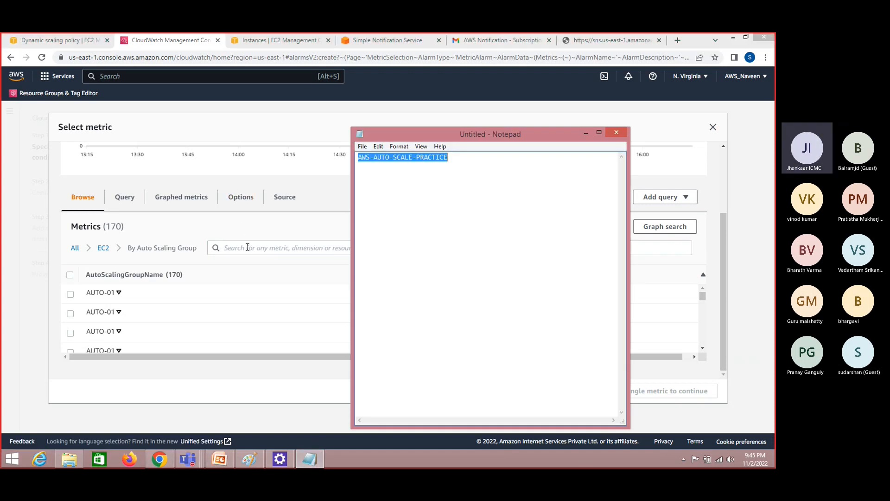
{"action": "left_click", "coordinate": [248, 248]}
{"action": "key", "text": "ctrl+v"}
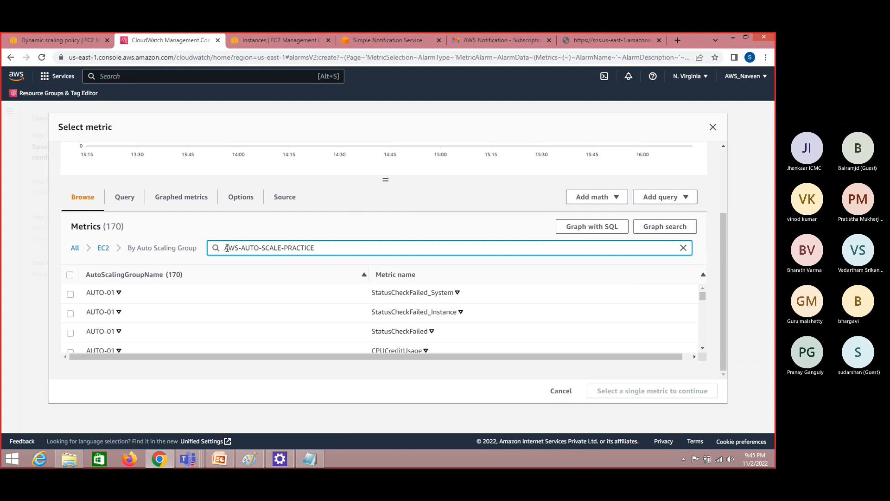
{"action": "key", "text": "Return"}
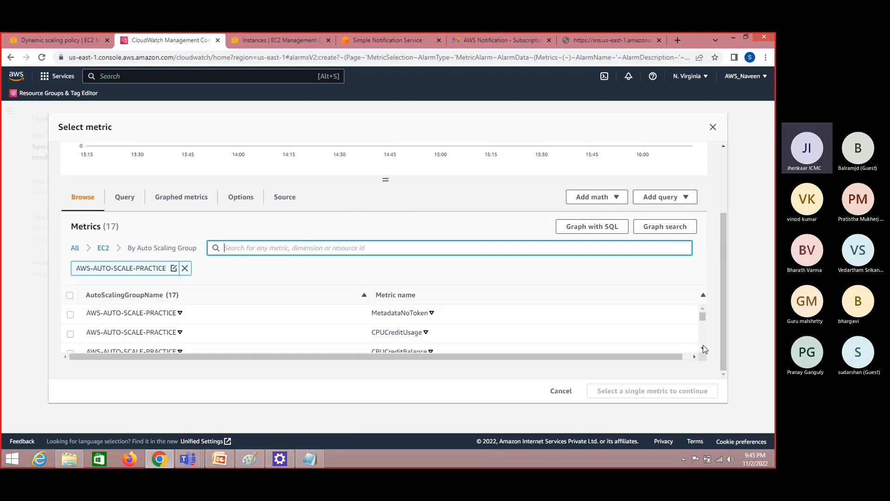
Select the CPUUtilization metric of AWS-AUTO-SCALE-PRACTICE as the alarm's metric
{"action": "left_click", "coordinate": [703, 349]}
{"action": "left_click", "coordinate": [703, 349]}
{"action": "left_click", "coordinate": [703, 348]}
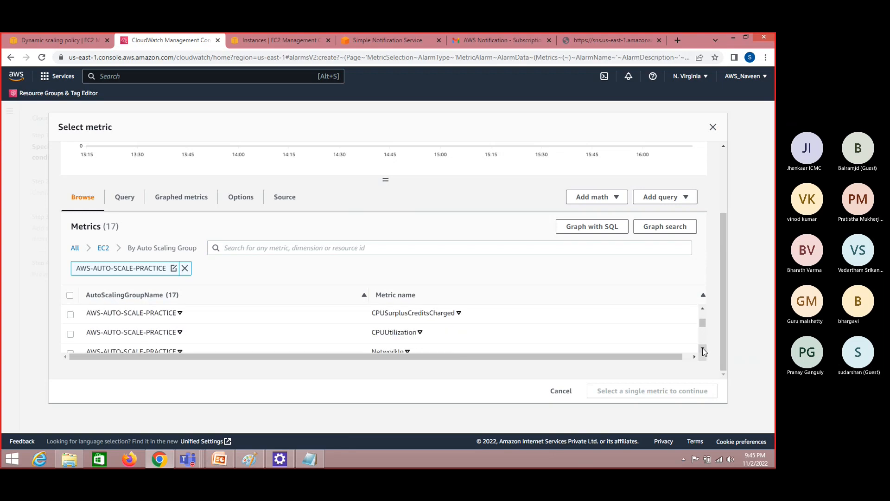
{"action": "left_click", "coordinate": [71, 334]}
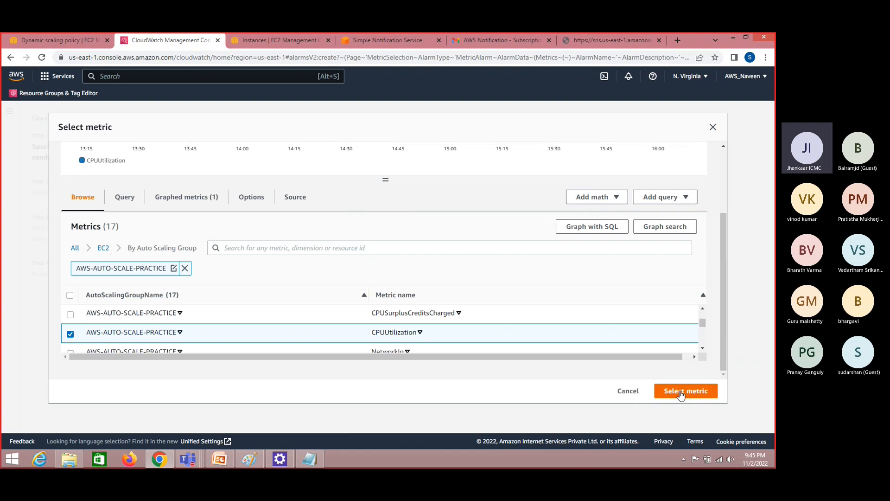
{"action": "left_click", "coordinate": [690, 392]}
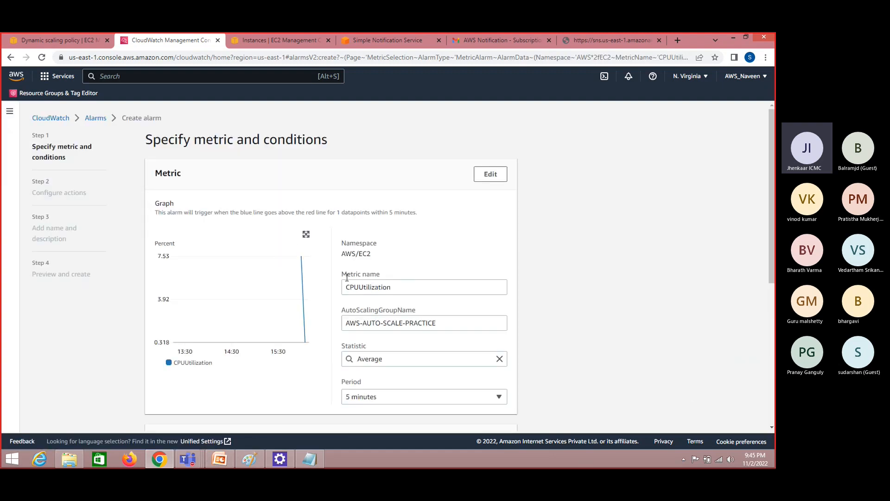
Keep the static Greater condition, set the CPUUtilization threshold to 70, and continue to the alarm actions
{"action": "double_click", "coordinate": [365, 254]}
{"action": "left_click_drag", "start_coordinate": [772, 236], "coordinate": [776, 345]}
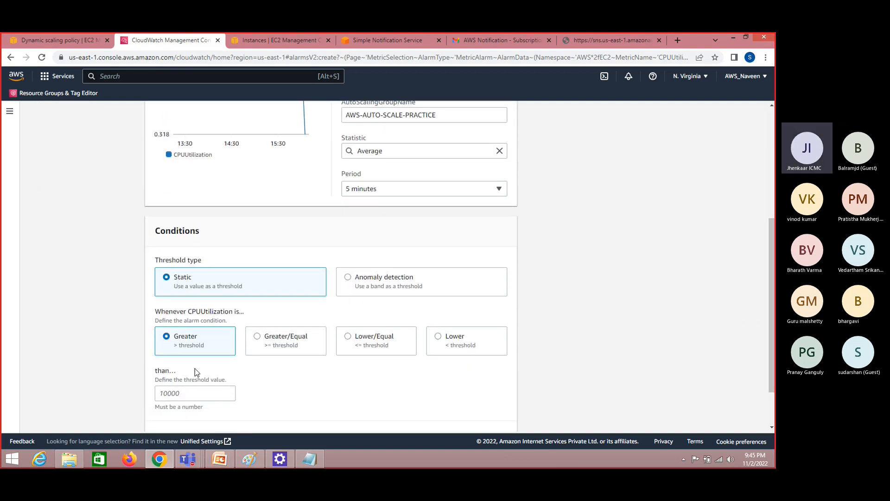
{"action": "double_click", "coordinate": [192, 346]}
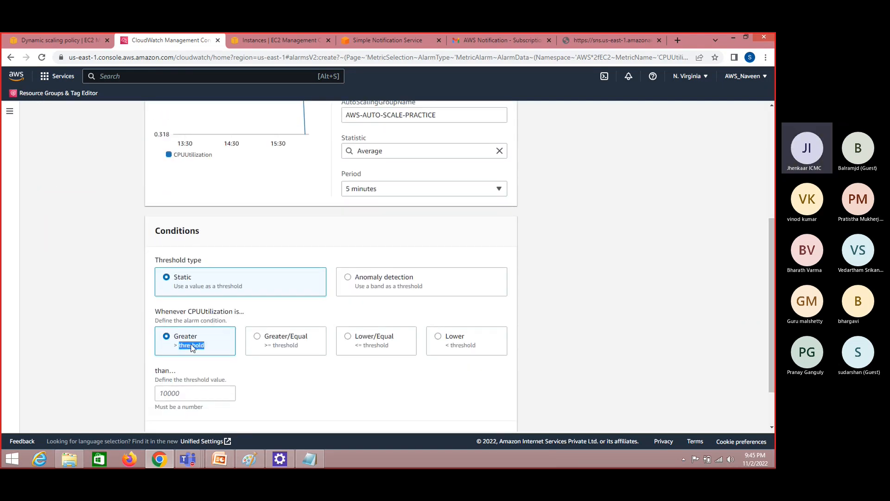
{"action": "left_click", "coordinate": [191, 393]}
{"action": "type", "text": "8"}
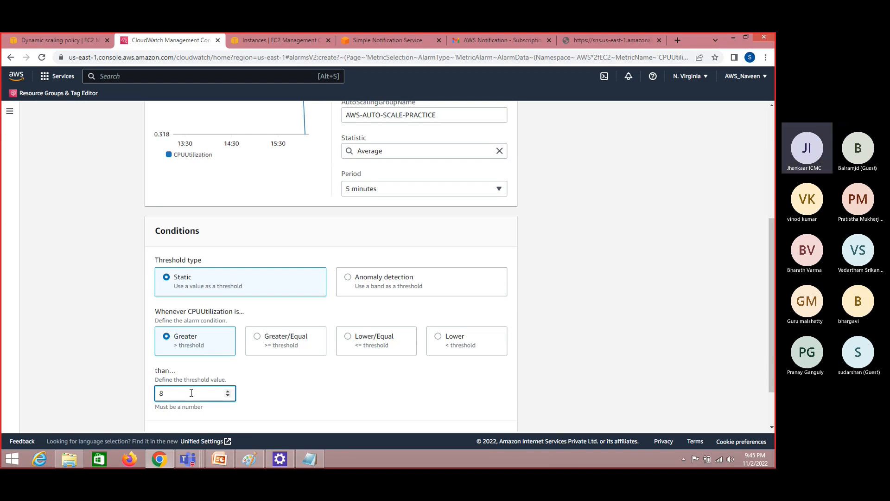
{"action": "key", "text": "BackSpace"}
{"action": "type", "text": "70"}
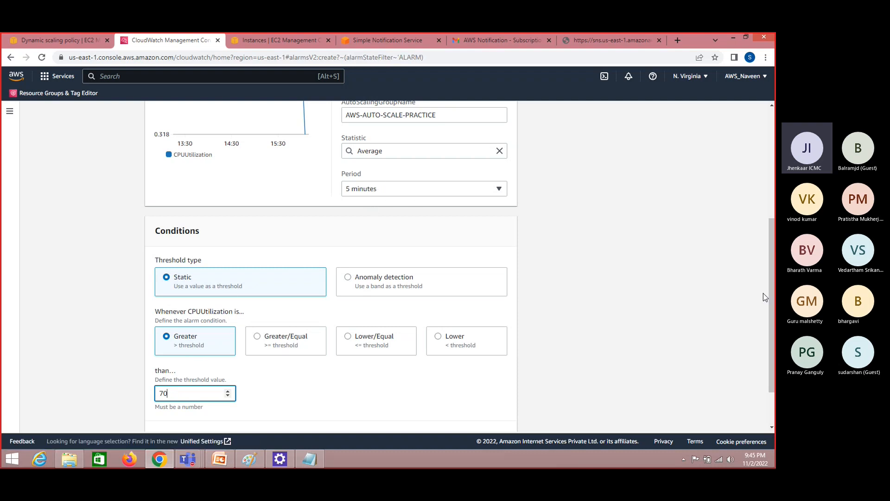
{"action": "scroll", "coordinate": [772, 307], "scroll_direction": "down", "scroll_amount": 1}
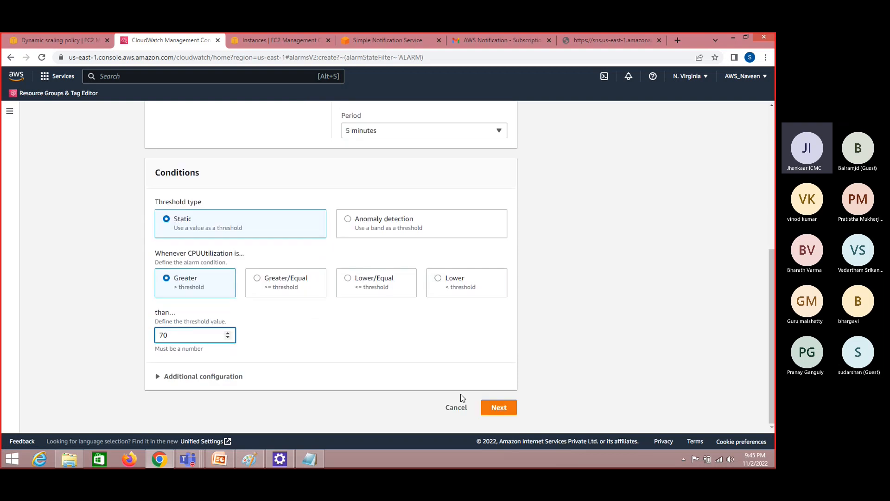
{"action": "left_click", "coordinate": [499, 407]}
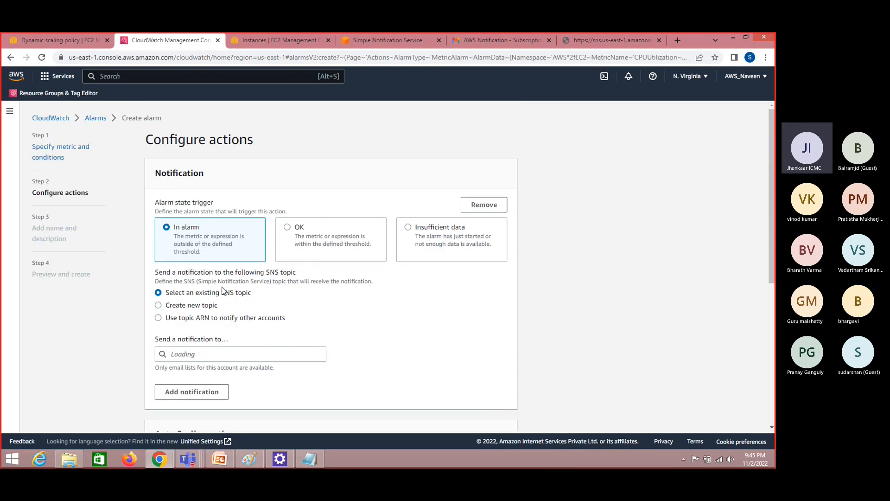
Send the In alarm notification to the existing SNS topic TOPIC-1 and look through the remaining action options
{"action": "left_click", "coordinate": [199, 354]}
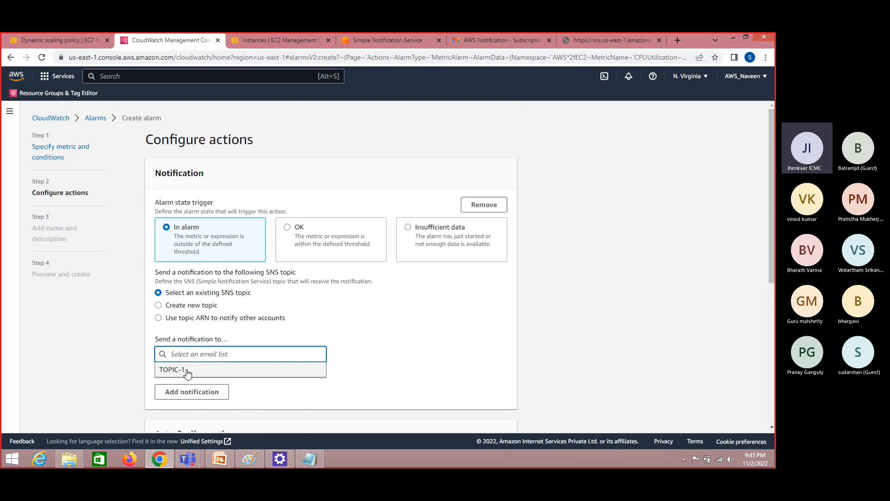
{"action": "left_click", "coordinate": [187, 369]}
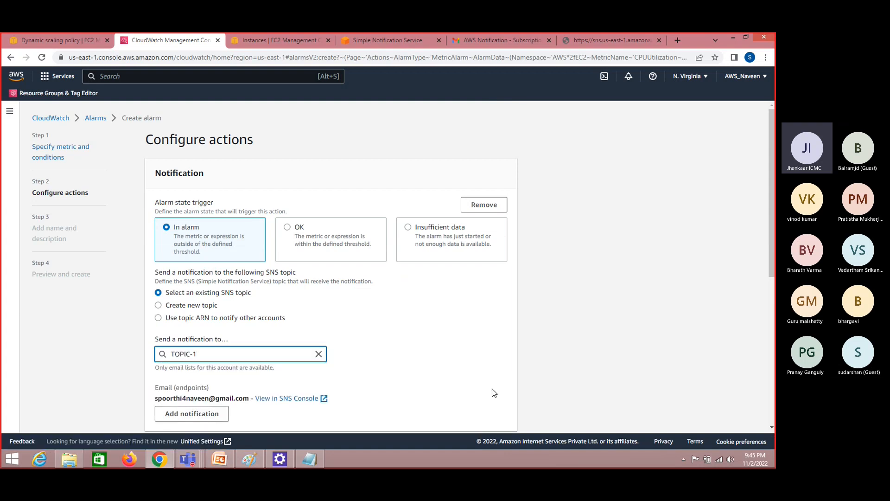
{"action": "left_click_drag", "start_coordinate": [772, 217], "coordinate": [772, 304]}
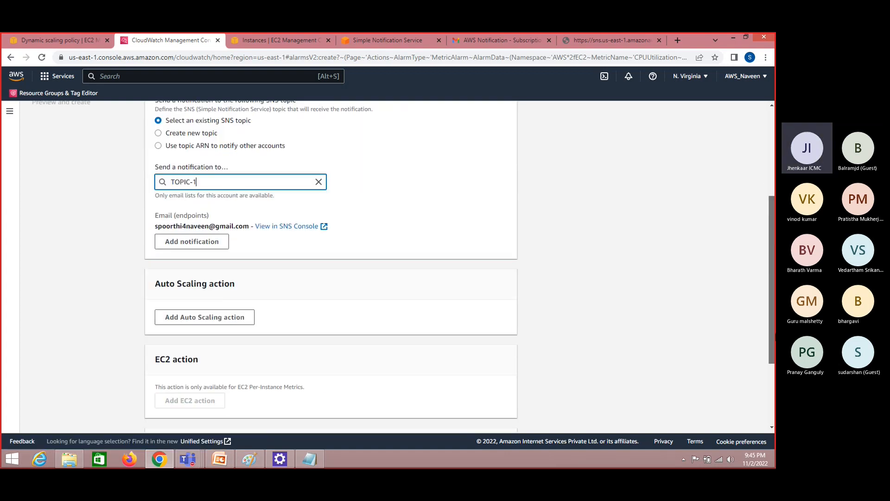
{"action": "scroll", "coordinate": [573, 132], "scroll_direction": "down", "scroll_amount": 3}
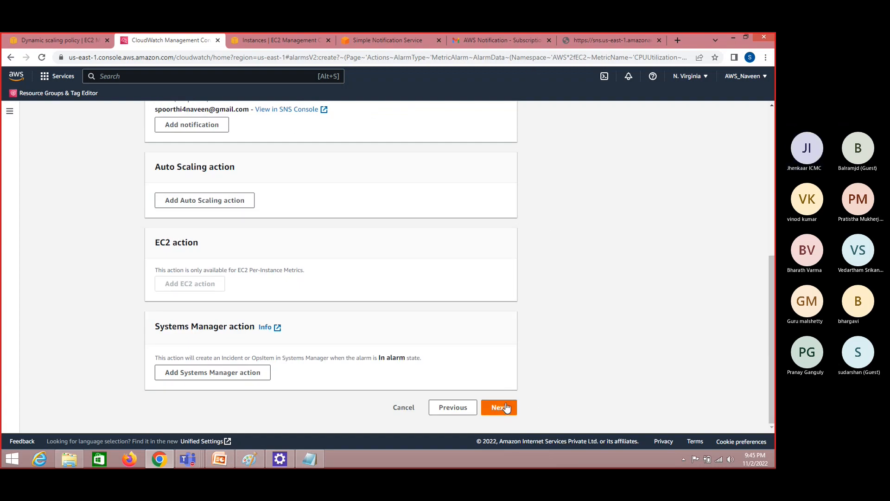
Switch to Gmail to read TOPIC-1's launch and test notifications for AWS-AUTO-SCALE-PRACTICE, check the SNS subscription, and return to the alarm setup
{"action": "left_click", "coordinate": [492, 34]}
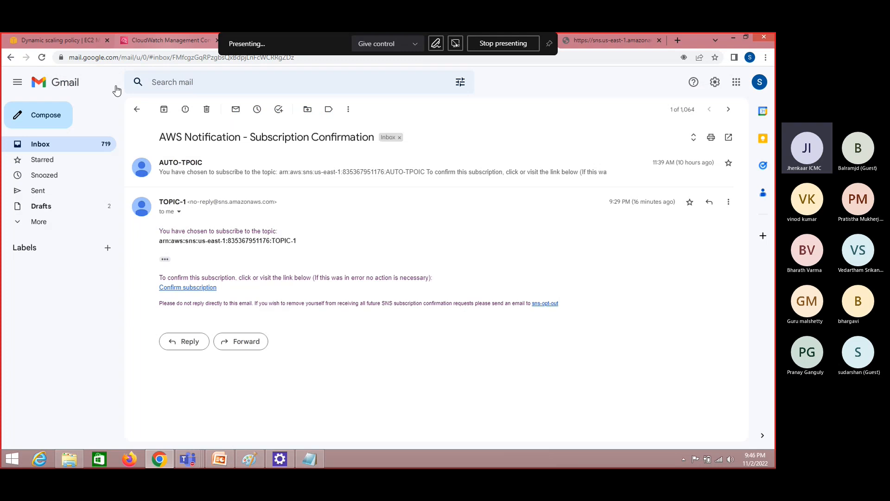
{"action": "left_click", "coordinate": [39, 148]}
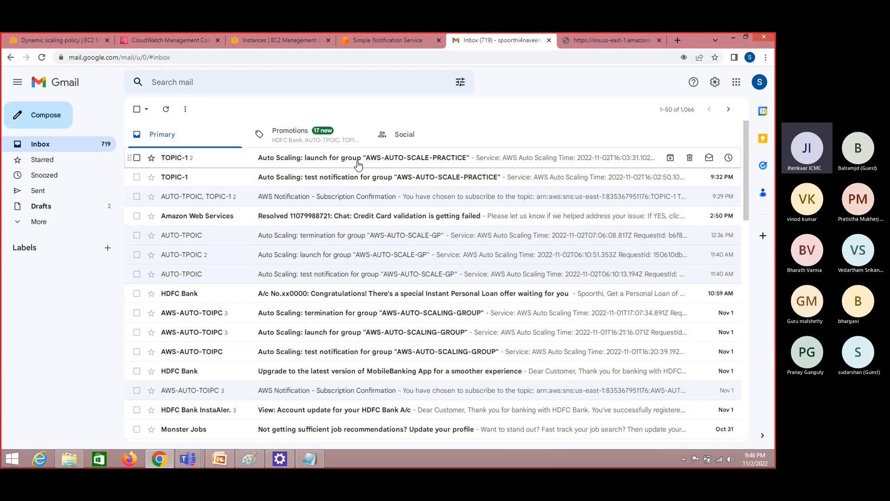
{"action": "left_click", "coordinate": [358, 163]}
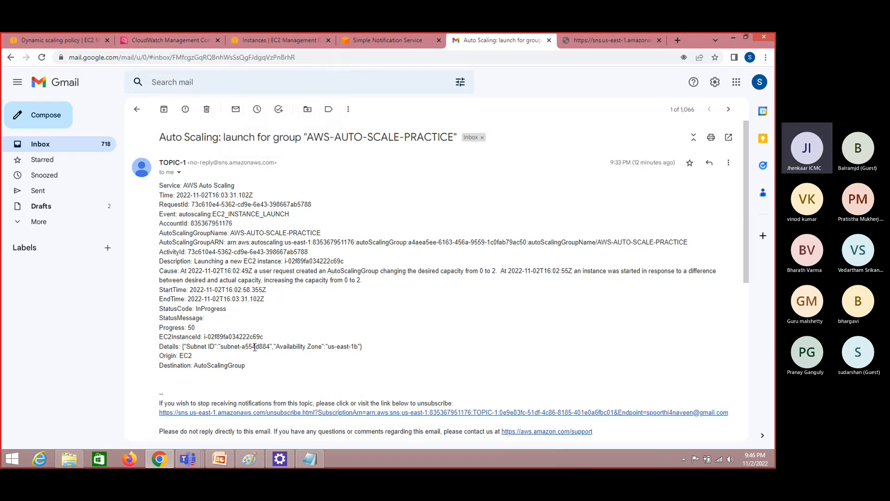
{"action": "left_click", "coordinate": [54, 149]}
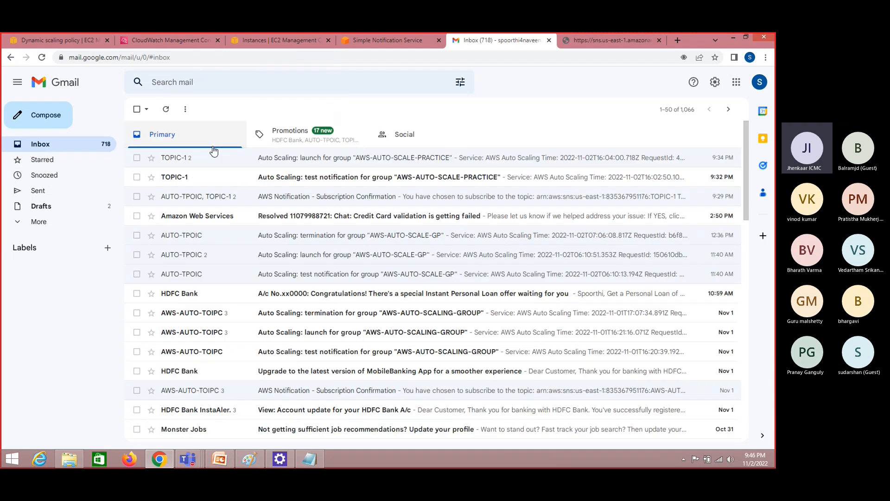
{"action": "left_click", "coordinate": [258, 175]}
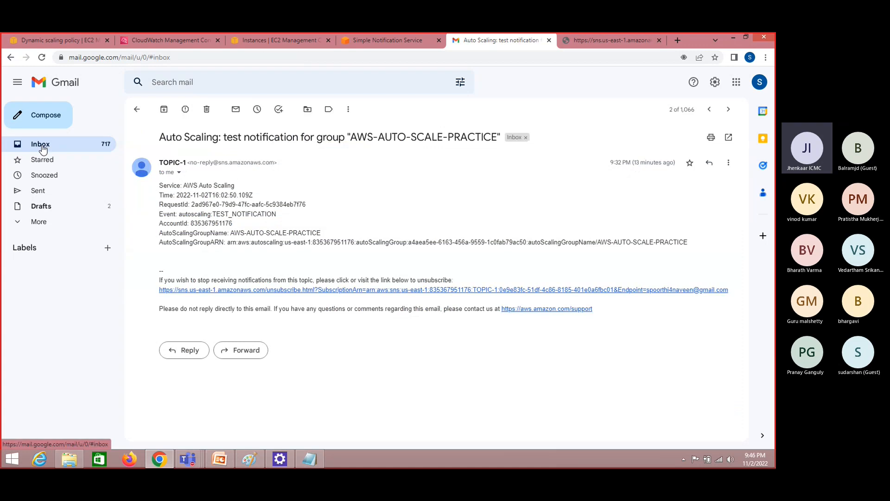
{"action": "left_click", "coordinate": [43, 148]}
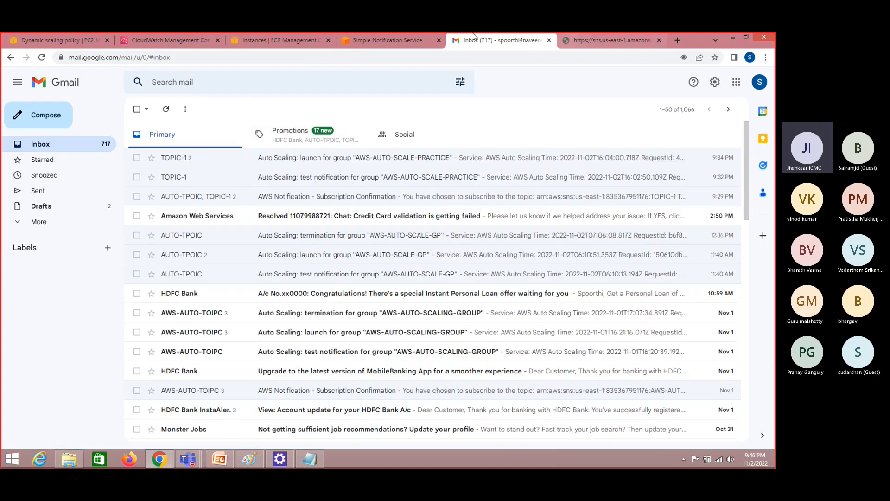
{"action": "left_click", "coordinate": [392, 40]}
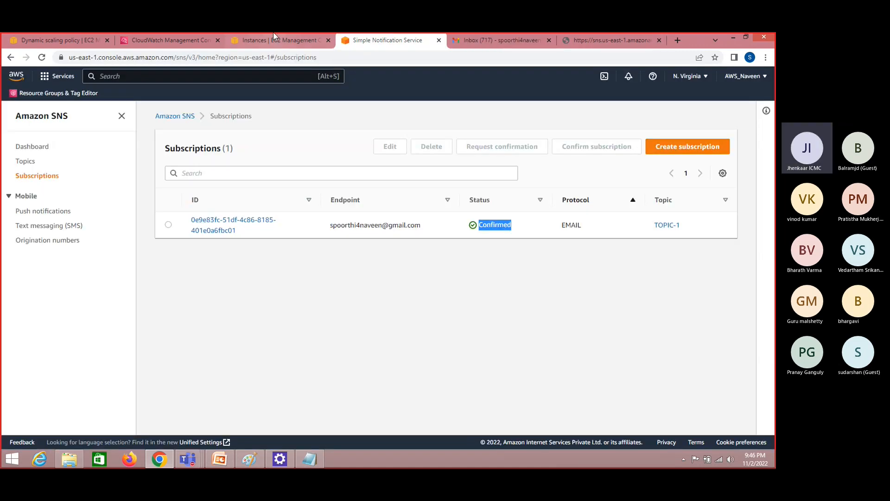
{"action": "left_click", "coordinate": [187, 40]}
Continue past the actions, enter ADD-ALARM as both the alarm name and its description, and proceed to the preview
{"action": "left_click", "coordinate": [506, 410]}
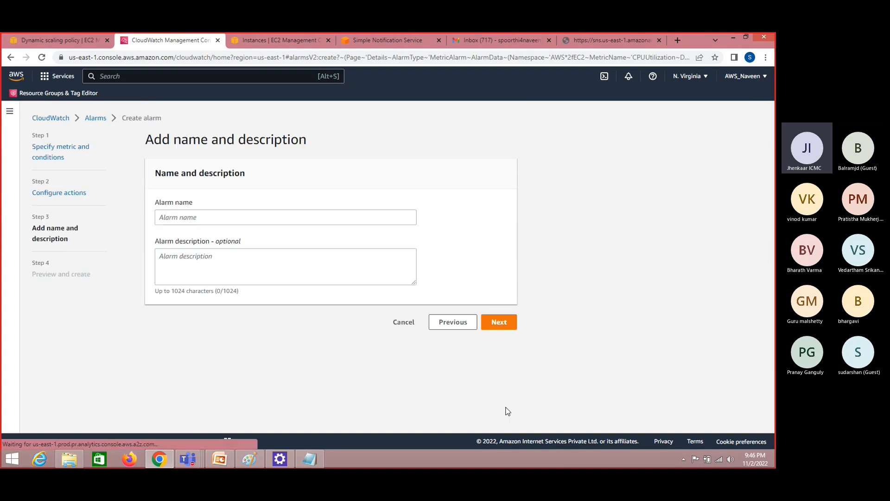
{"action": "left_click", "coordinate": [294, 222]}
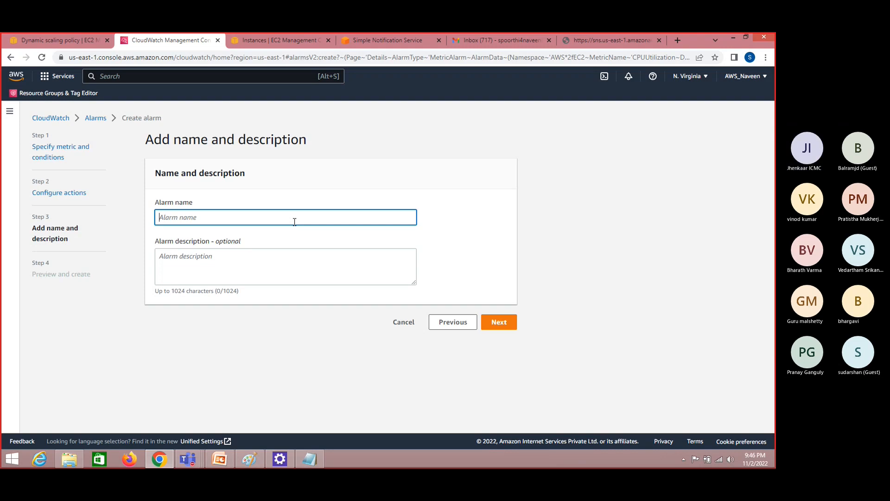
{"action": "type", "text": "ADD-A"}
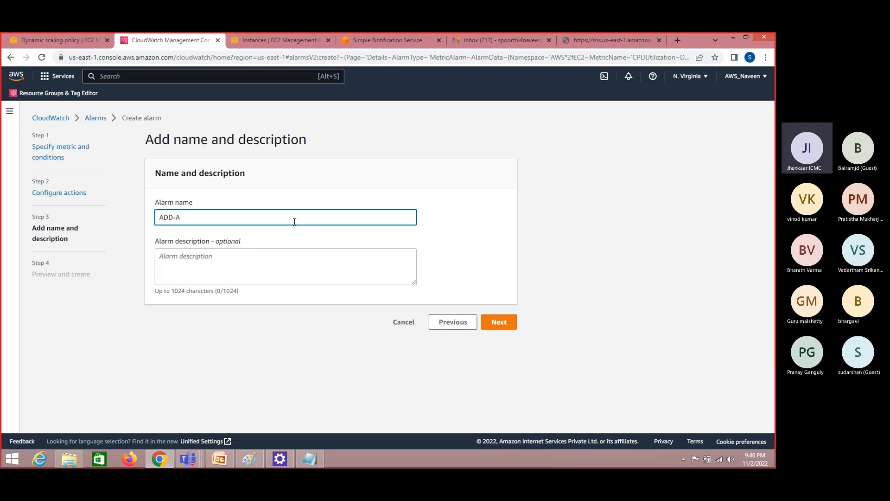
{"action": "type", "text": "LARM"}
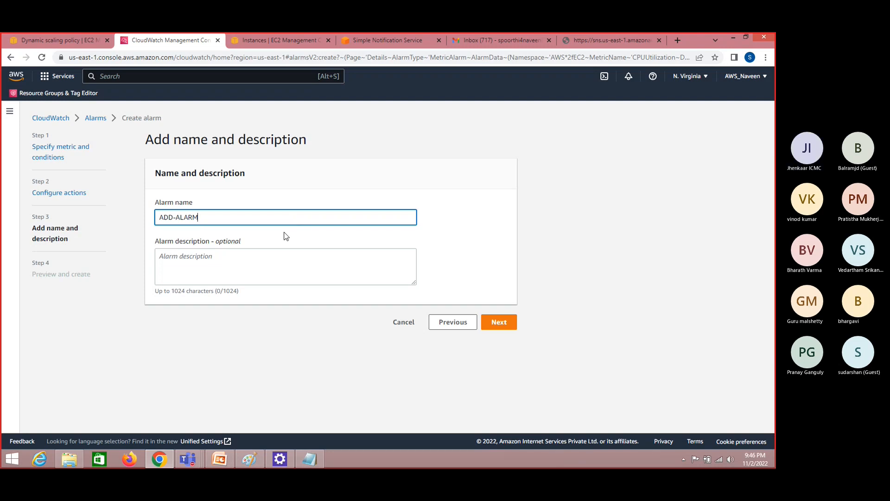
{"action": "key", "text": "ctrl+a"}
{"action": "key", "text": "ctrl+c"}
{"action": "key", "text": "Tab"}
{"action": "key", "text": "ctrl+v"}
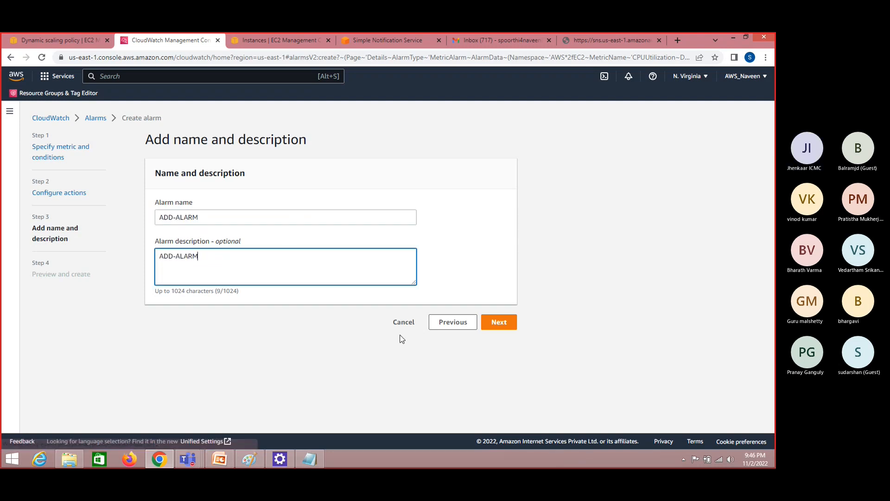
{"action": "left_click", "coordinate": [499, 321]}
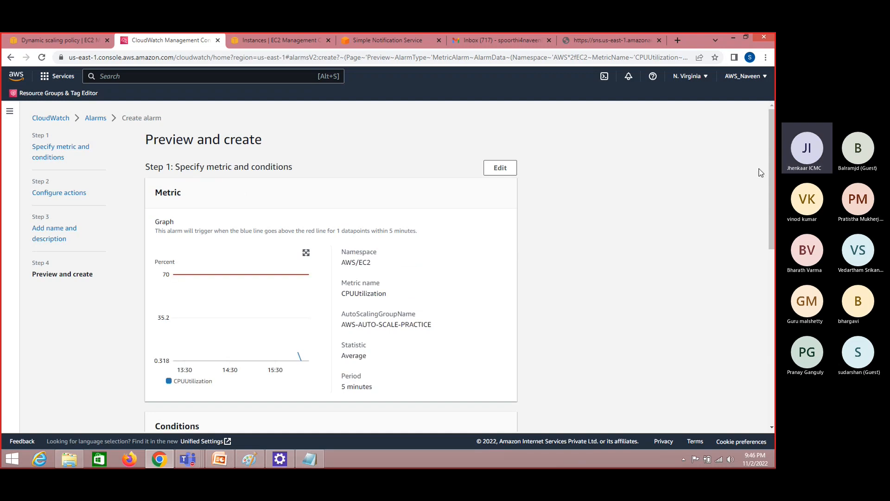
Review the metric graph and conditions in the ADD-ALARM preview, and create the alarm
{"action": "left_click_drag", "start_coordinate": [772, 192], "coordinate": [721, 155]}
{"action": "mouse_move", "coordinate": [298, 351]}
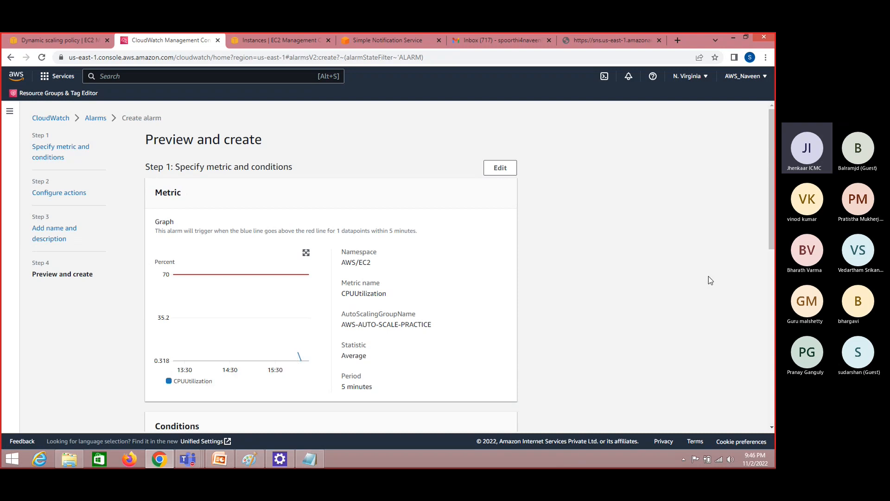
{"action": "left_click_drag", "start_coordinate": [772, 226], "coordinate": [773, 339]}
{"action": "scroll", "coordinate": [763, 241], "scroll_direction": "up", "scroll_amount": 5}
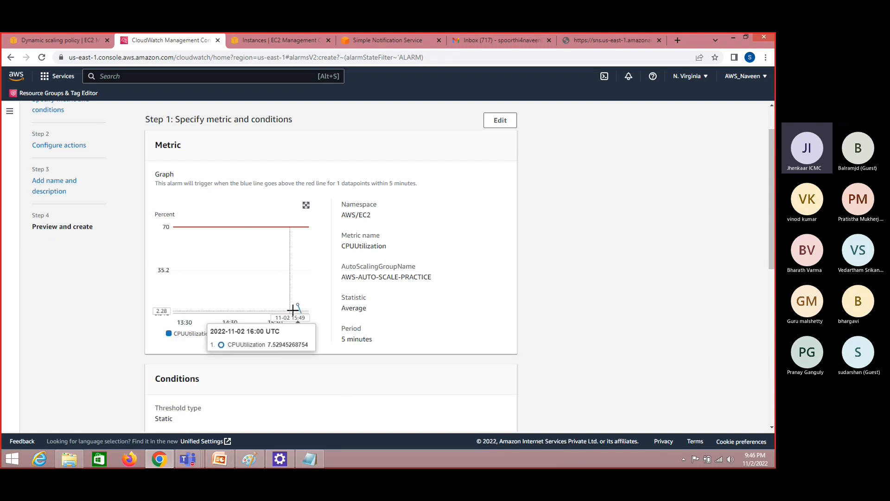
{"action": "mouse_move", "coordinate": [297, 303]}
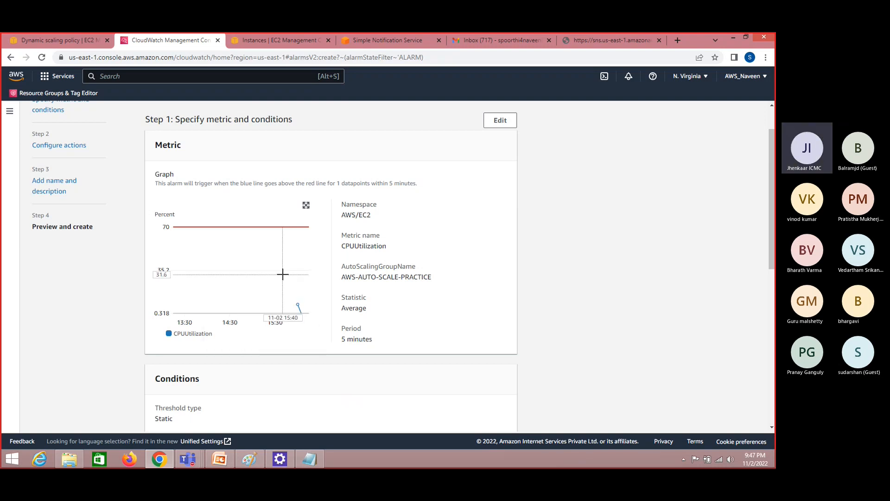
{"action": "mouse_move", "coordinate": [282, 275]}
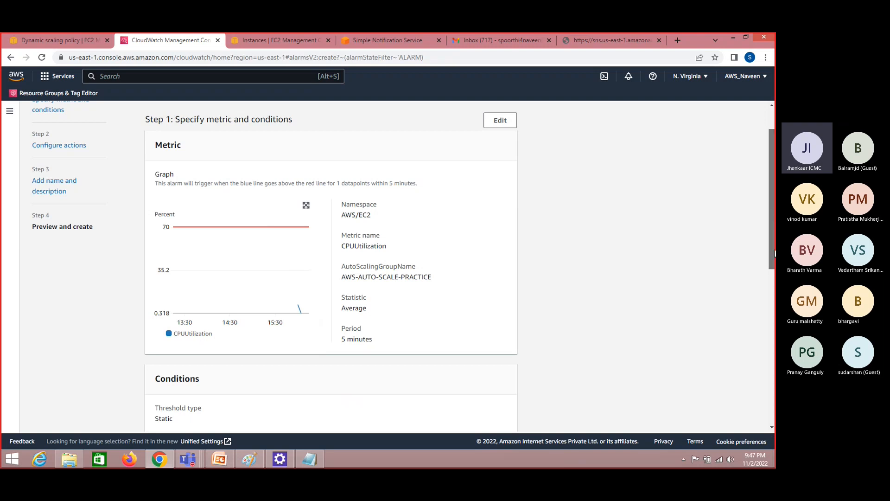
{"action": "scroll", "coordinate": [773, 208], "scroll_direction": "down", "scroll_amount": 8}
{"action": "double_click", "coordinate": [495, 408]}
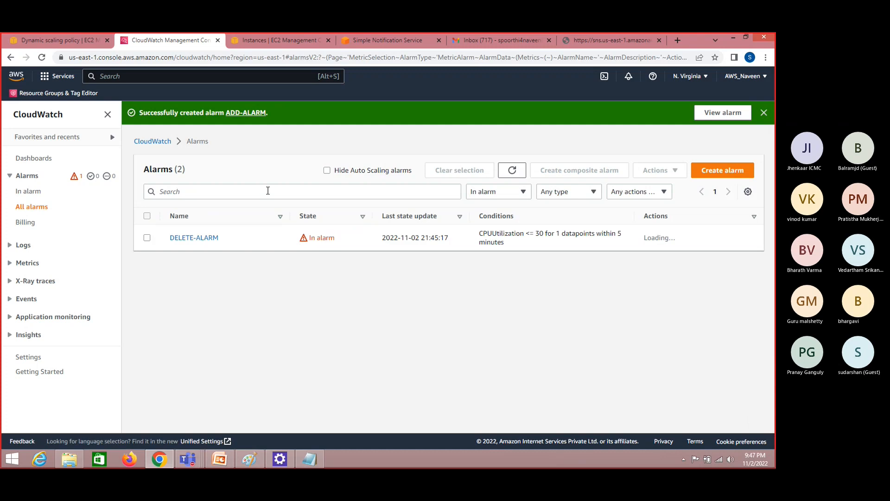
Check DELETE-ALARM's state in the alarm list and open its details to examine the CPUUtilization graph and threshold
{"action": "double_click", "coordinate": [314, 237]}
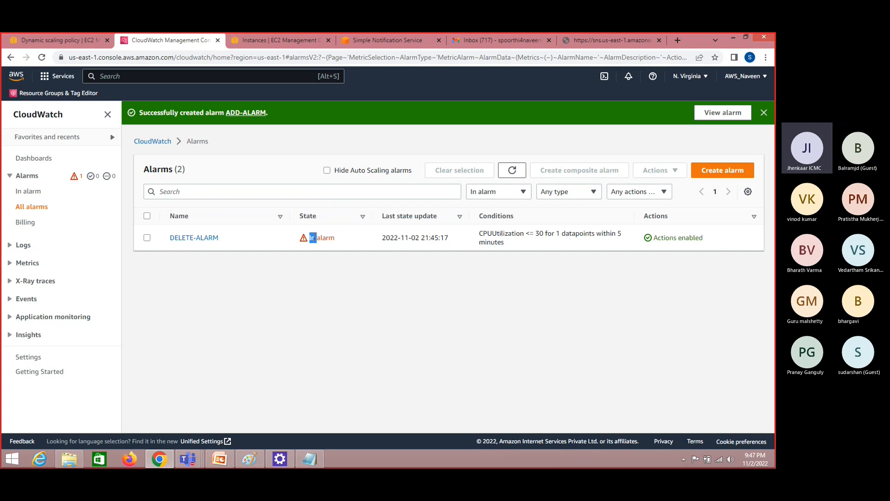
{"action": "key", "text": "shift+Right"}
{"action": "key", "text": "shift+Right"}
{"action": "key", "text": "shift+Right"}
{"action": "key", "text": "shift+Right"}
{"action": "key", "text": "shift+Right"}
{"action": "key", "text": "shift+Right"}
{"action": "left_click", "coordinate": [332, 266]}
{"action": "left_click", "coordinate": [208, 238]}
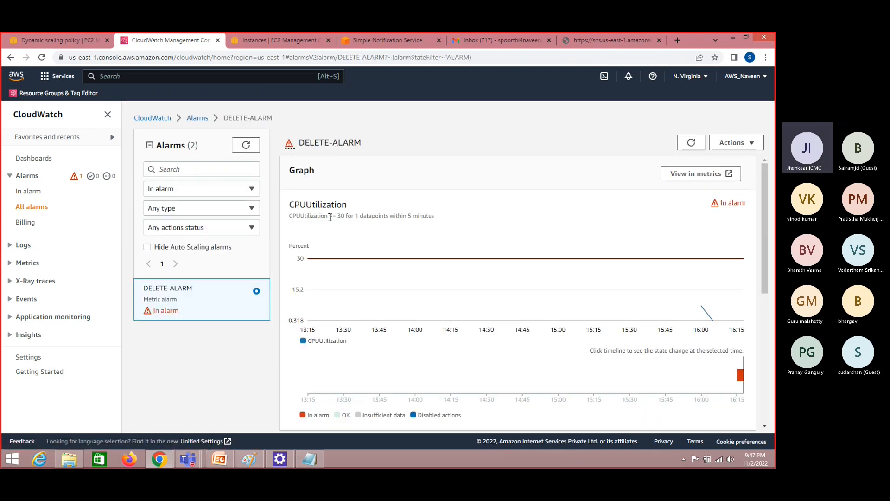
{"action": "double_click", "coordinate": [338, 216]}
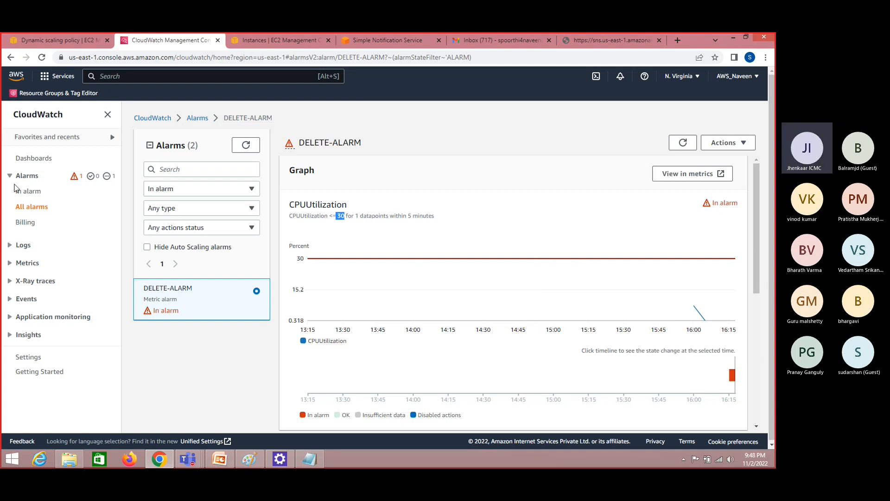
Refresh the alarm list, look through the In alarm and Insufficient data alarms, and show alarms in any state
{"action": "left_click", "coordinate": [36, 192]}
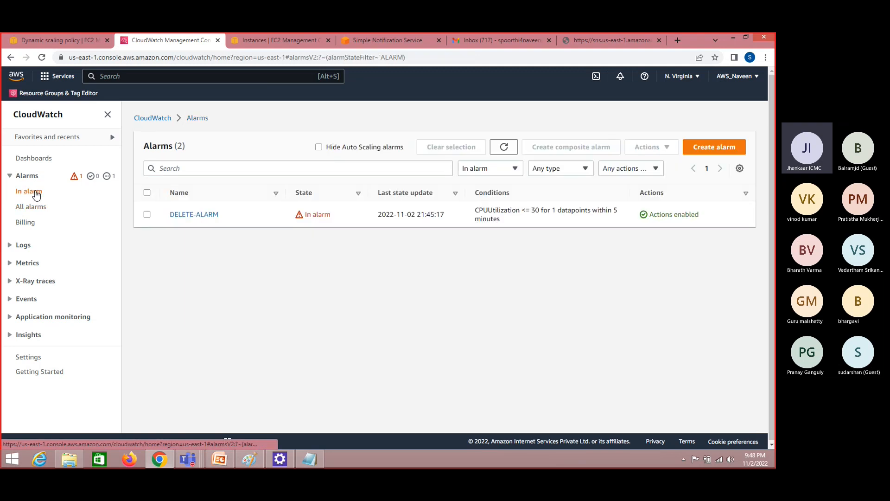
{"action": "left_click", "coordinate": [505, 147]}
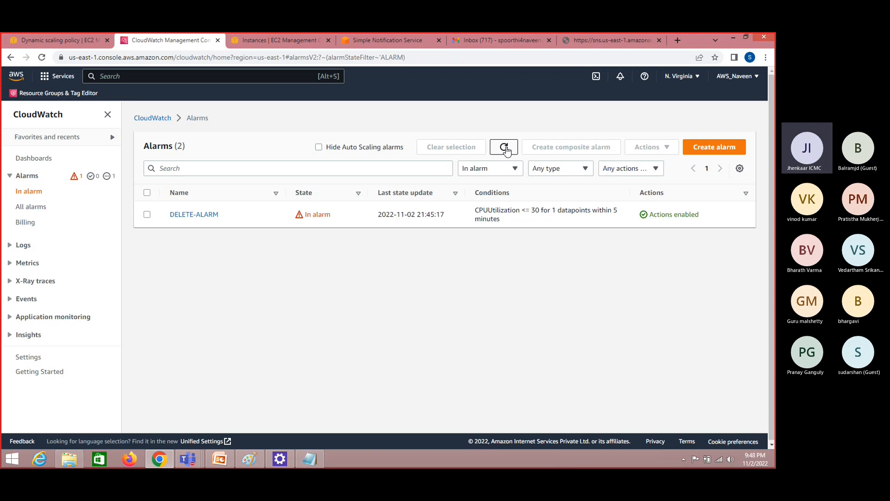
{"action": "left_click", "coordinate": [107, 176]}
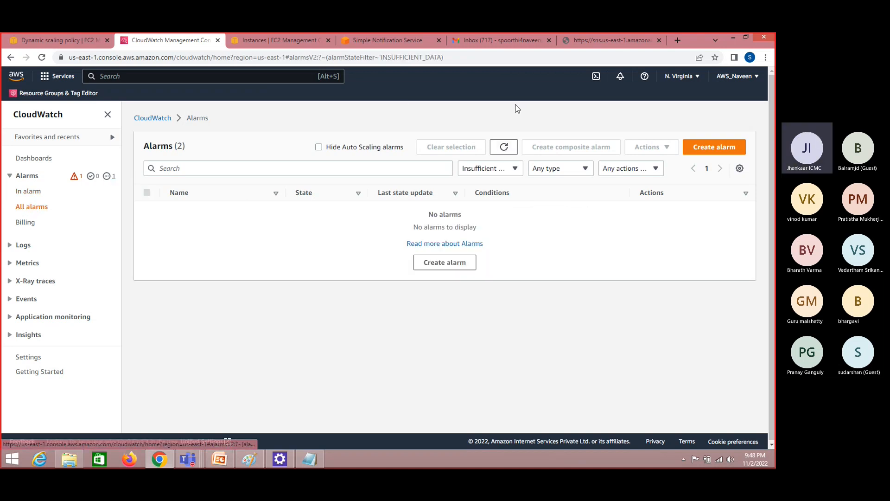
{"action": "left_click", "coordinate": [25, 192]}
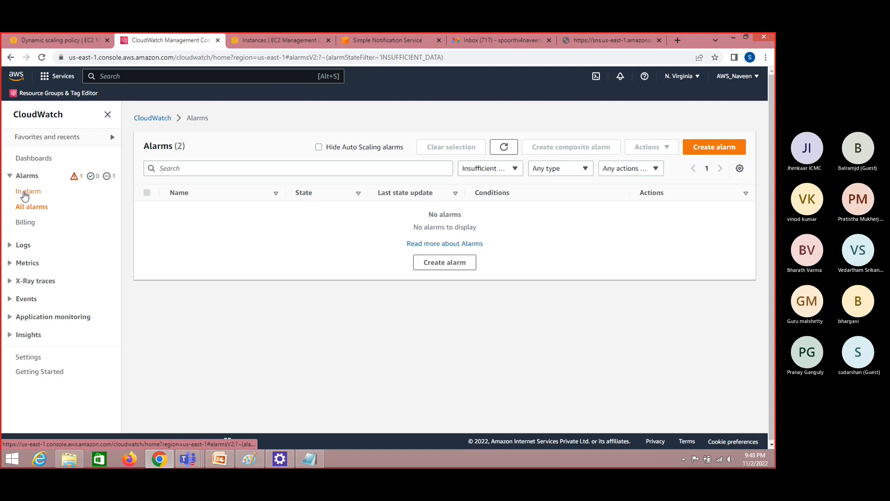
{"action": "left_click", "coordinate": [482, 168]}
{"action": "left_click", "coordinate": [481, 181]}
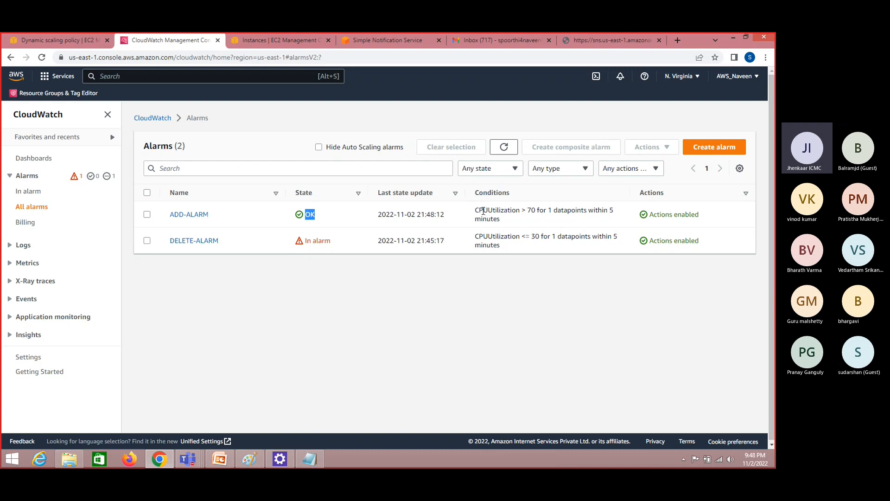
Examine ADD-ALARM's CPUUtilization condition and its current state in the alarm list
{"action": "left_click_drag", "start_coordinate": [479, 211], "coordinate": [528, 212]}
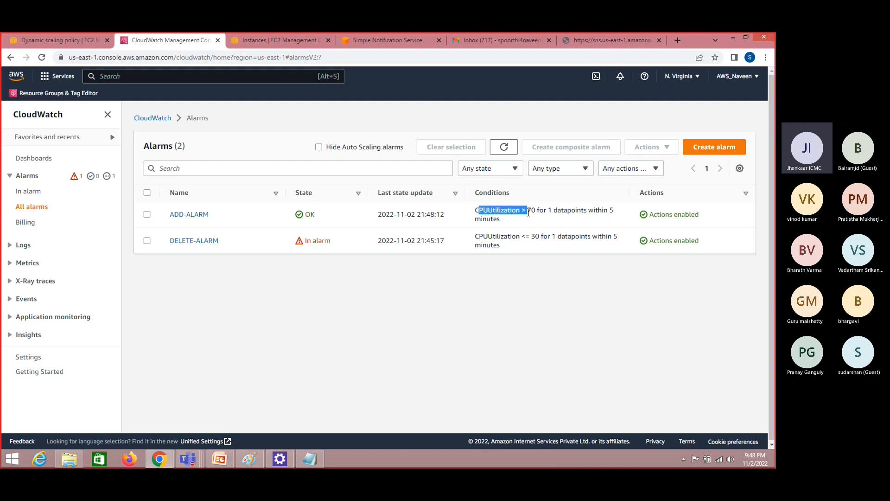
{"action": "left_click", "coordinate": [537, 211]}
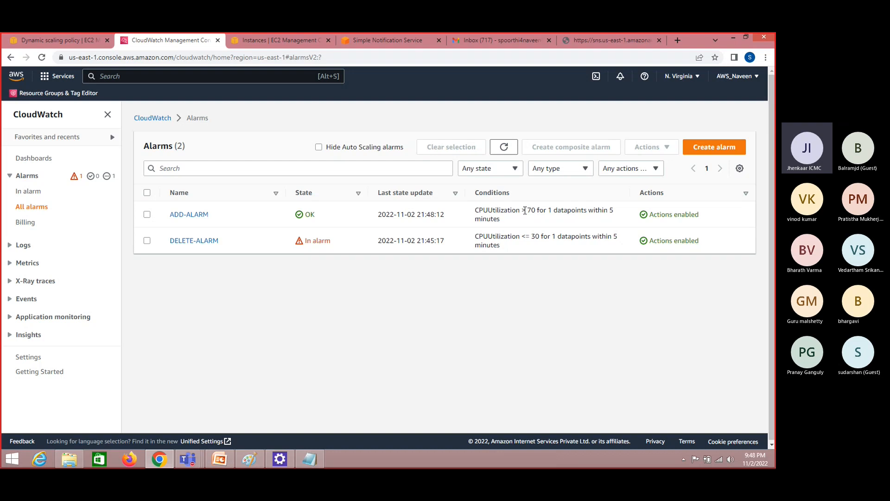
{"action": "double_click", "coordinate": [310, 214]}
{"action": "left_click", "coordinate": [327, 278]}
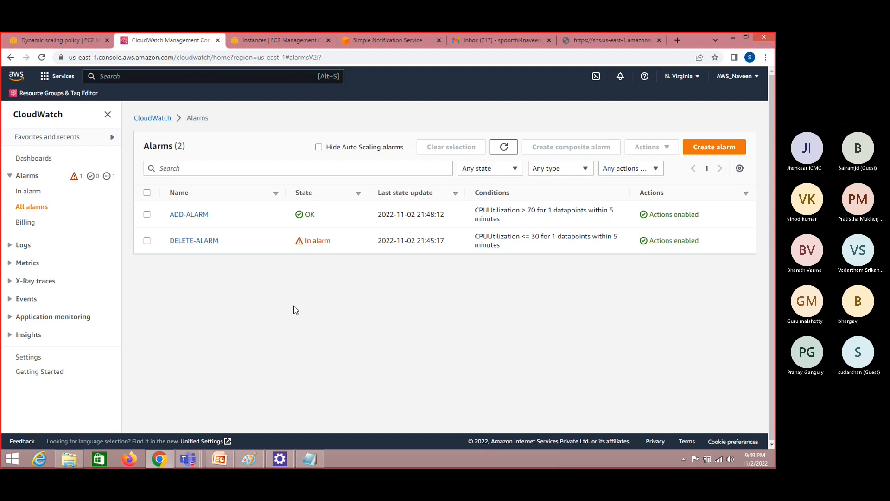
Return to the EC2 console, leave the DELETE-POLICY draft, and start a new dynamic scaling policy for AWS-AUTO-SCALE-PRACTICE
{"action": "left_click", "coordinate": [80, 37]}
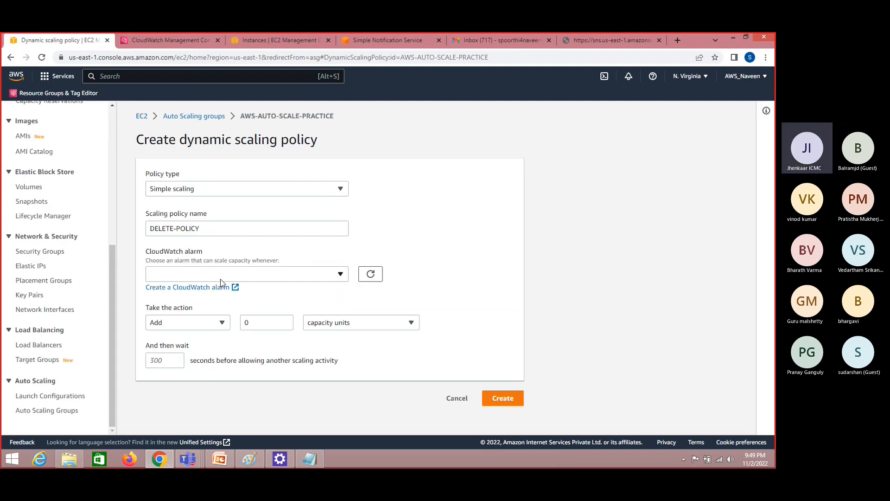
{"action": "left_click", "coordinate": [199, 120]}
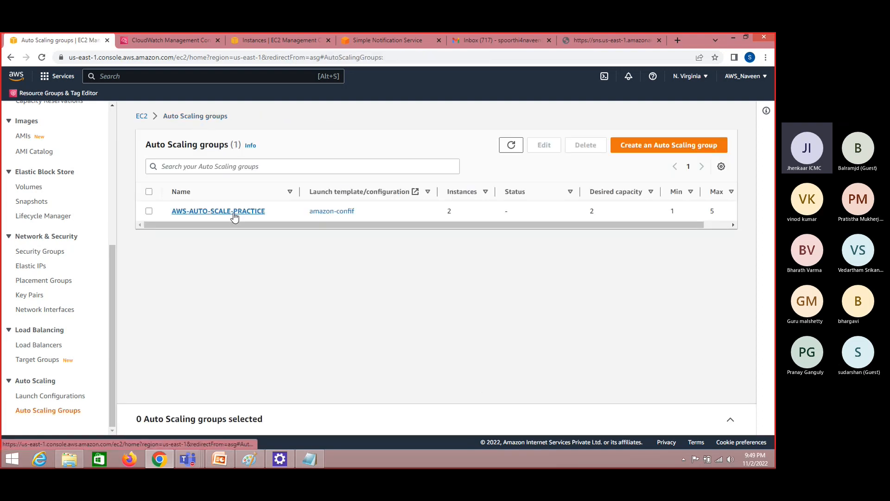
{"action": "left_click", "coordinate": [234, 212]}
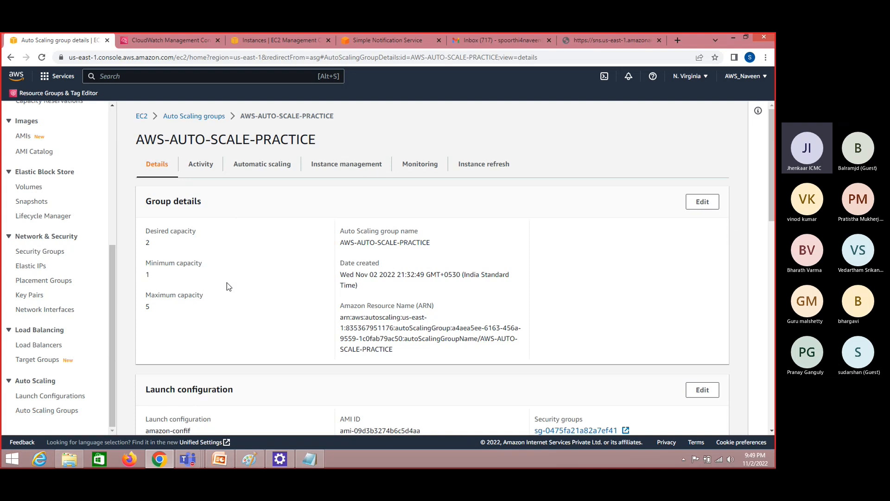
{"action": "left_click", "coordinate": [270, 170]}
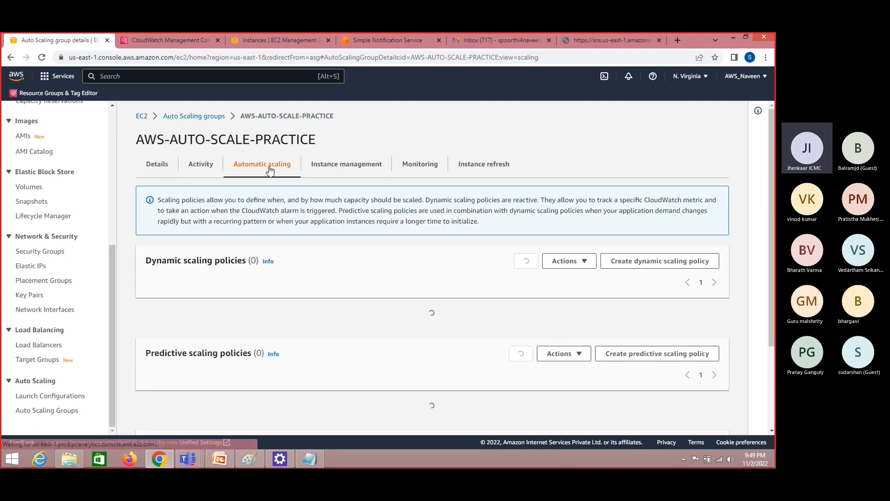
{"action": "left_click", "coordinate": [678, 262]}
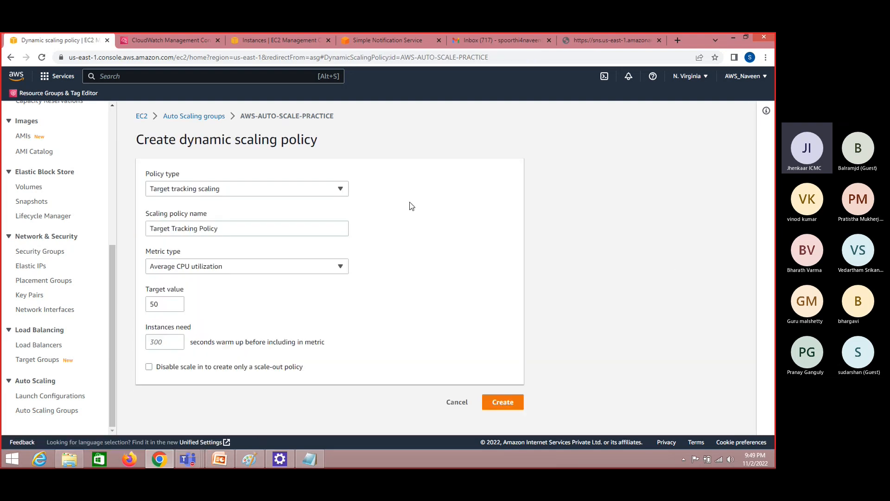
Set the policy type to Simple scaling and name the scaling policy POLICY-ADD
{"action": "left_click", "coordinate": [246, 192]}
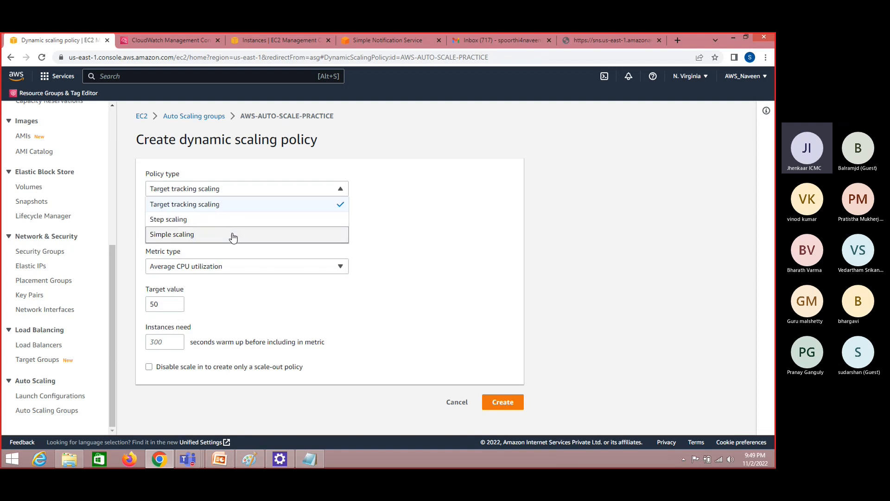
{"action": "left_click", "coordinate": [219, 233]}
{"action": "left_click", "coordinate": [216, 231]}
{"action": "type", "text": "PL"}
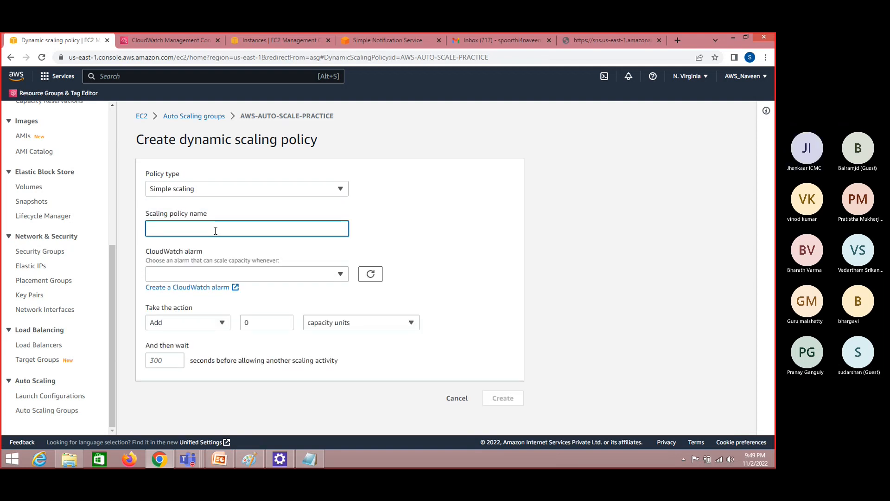
{"action": "type", "text": "OLI"}
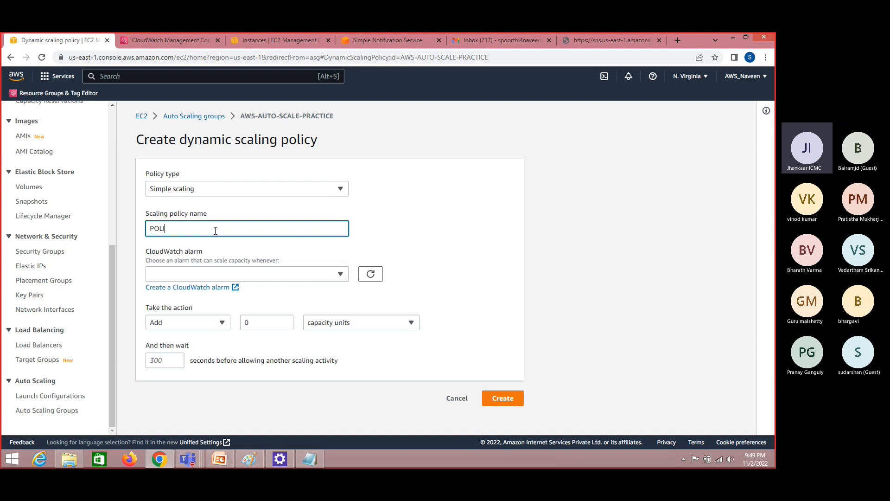
{"action": "type", "text": "CY-"}
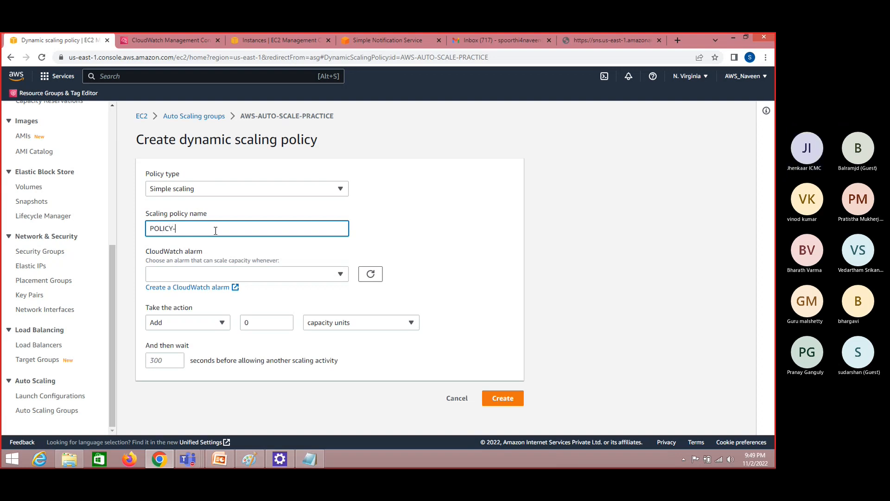
{"action": "key", "text": "BackSpace"}
{"action": "type", "text": "ADD"}
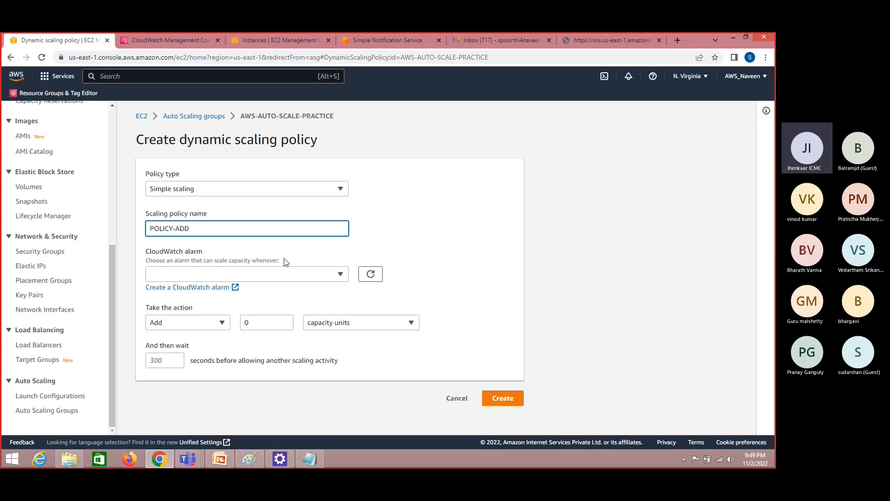
Assign the ADD-ALARM CloudWatch alarm to the policy and check its breach threshold
{"action": "left_click", "coordinate": [309, 277]}
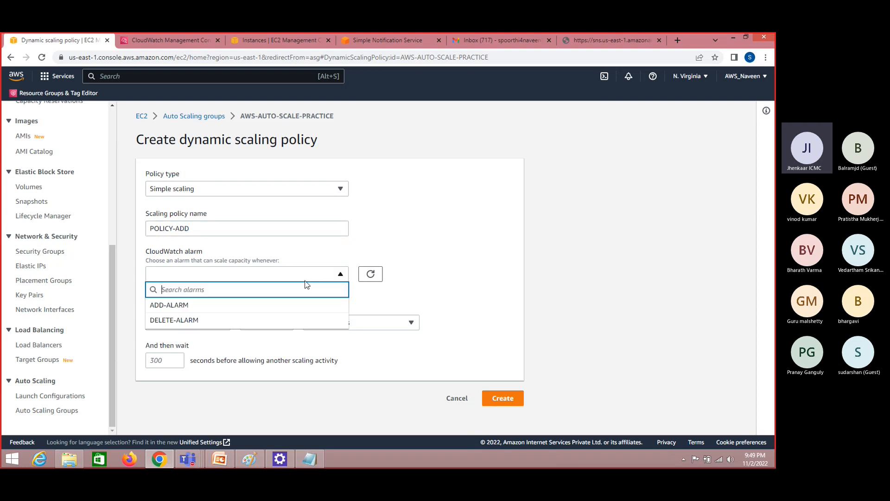
{"action": "left_click", "coordinate": [218, 304]}
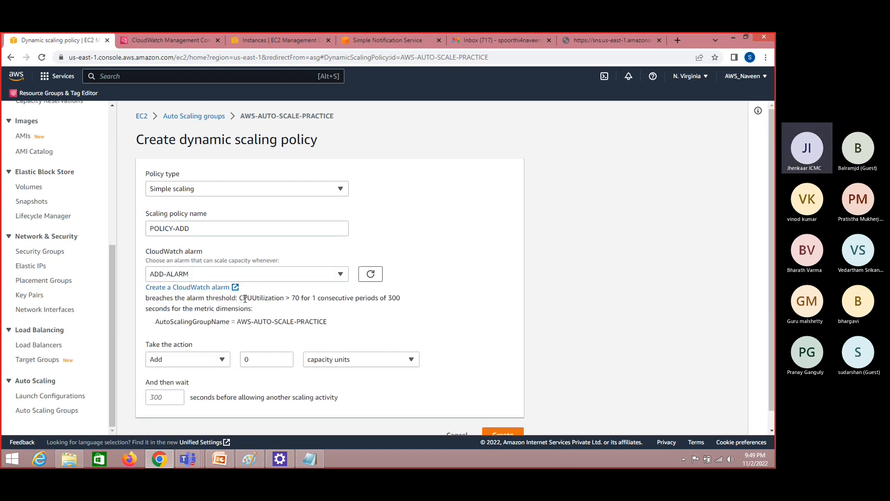
{"action": "left_click_drag", "start_coordinate": [243, 297], "coordinate": [300, 299]}
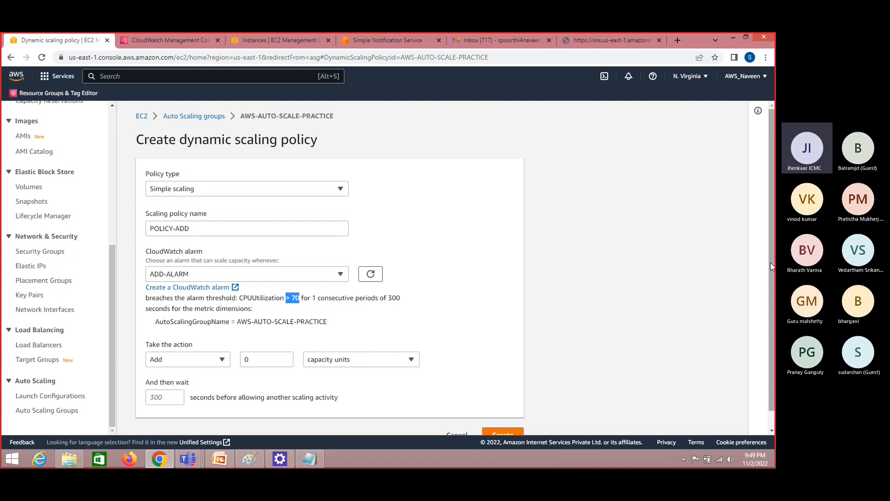
Set the POLICY-ADD action to add 1 capacity unit when the alarm threshold is breached
{"action": "scroll", "coordinate": [770, 262], "scroll_direction": "down", "scroll_amount": 1}
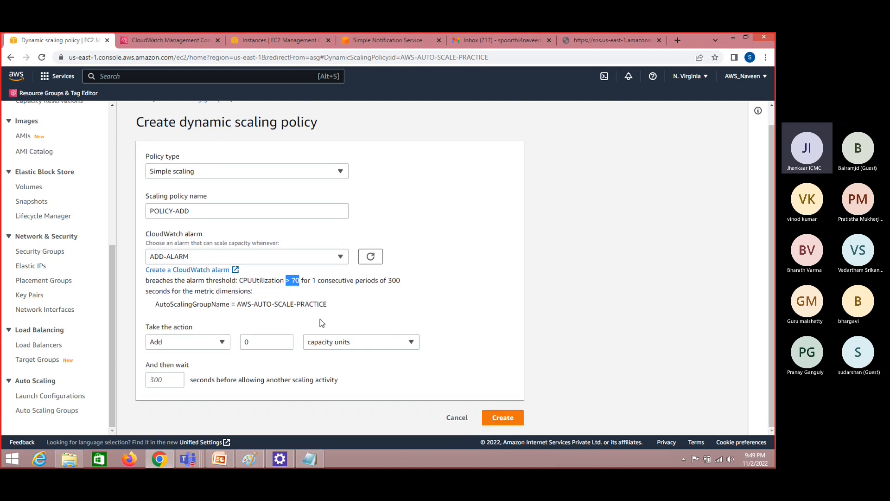
{"action": "left_click", "coordinate": [219, 343]}
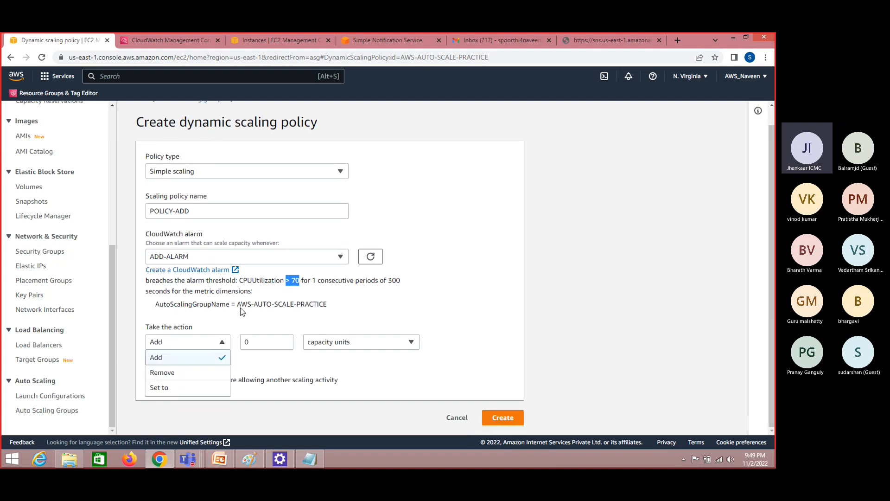
{"action": "left_click", "coordinate": [256, 300]}
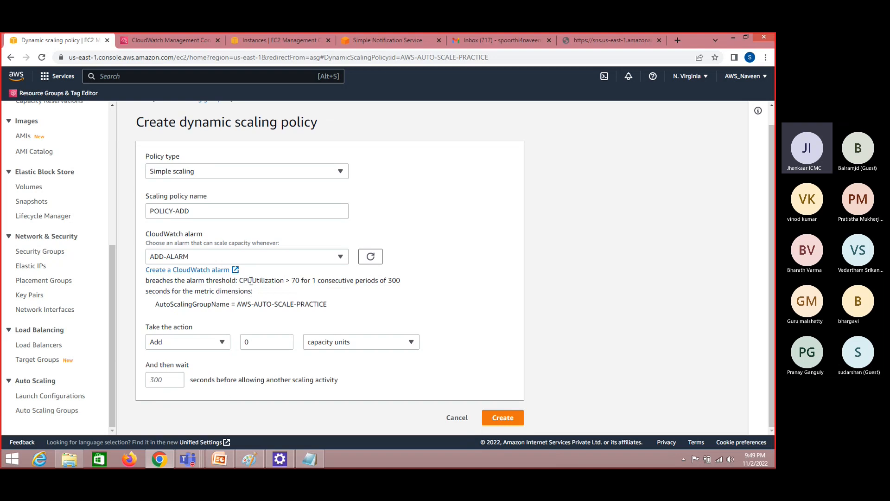
{"action": "left_click_drag", "start_coordinate": [251, 281], "coordinate": [300, 281]}
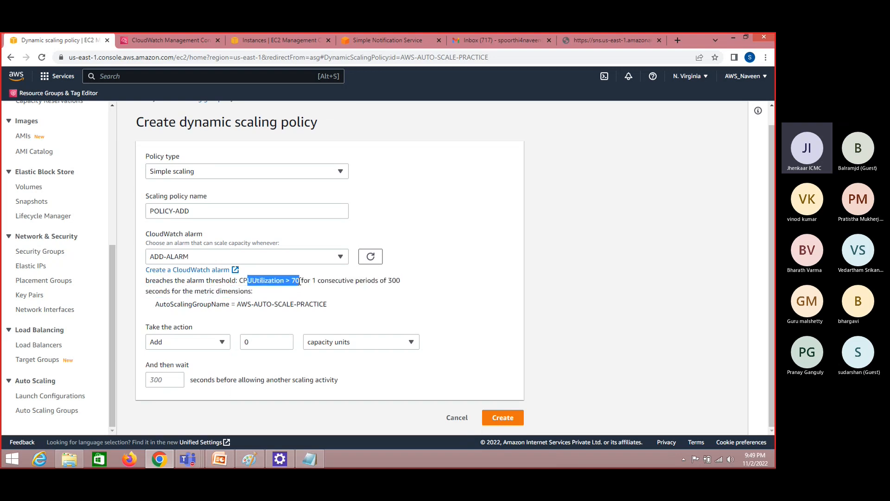
{"action": "left_click", "coordinate": [216, 342]}
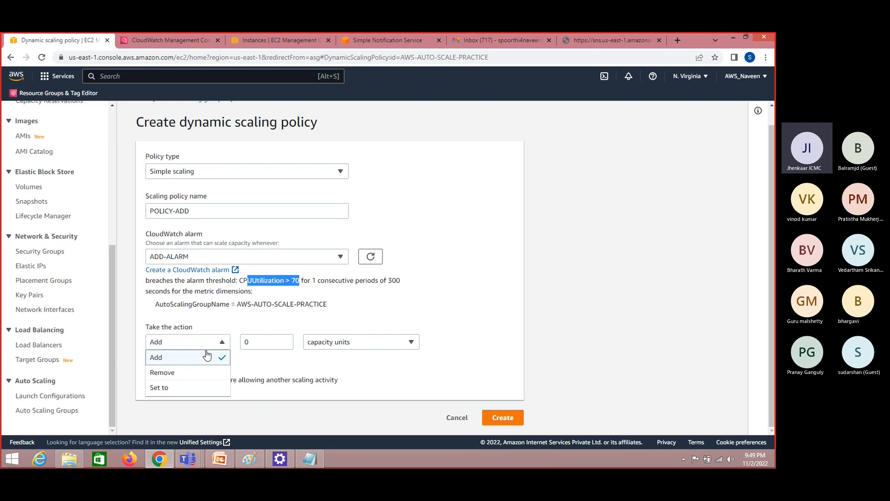
{"action": "left_click", "coordinate": [218, 340]}
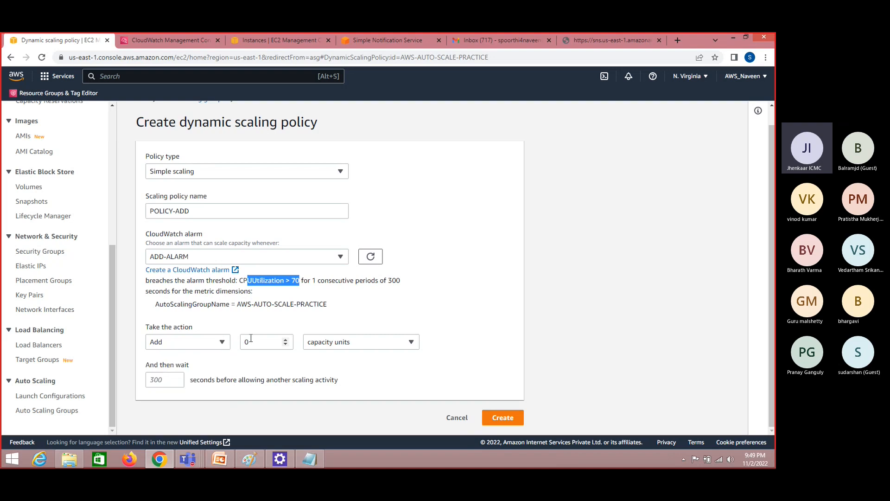
{"action": "left_click", "coordinate": [254, 342]}
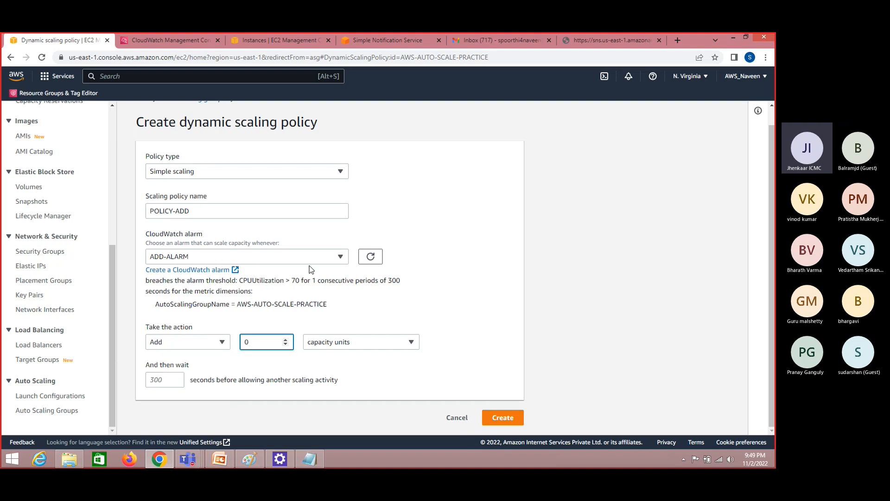
{"action": "key", "text": "BackSpace"}
{"action": "type", "text": "10"}
{"action": "key", "text": "BackSpace"}
Recheck the CPUUtilization threshold and create the POLICY-ADD scaling policy
{"action": "left_click_drag", "start_coordinate": [253, 281], "coordinate": [293, 284]}
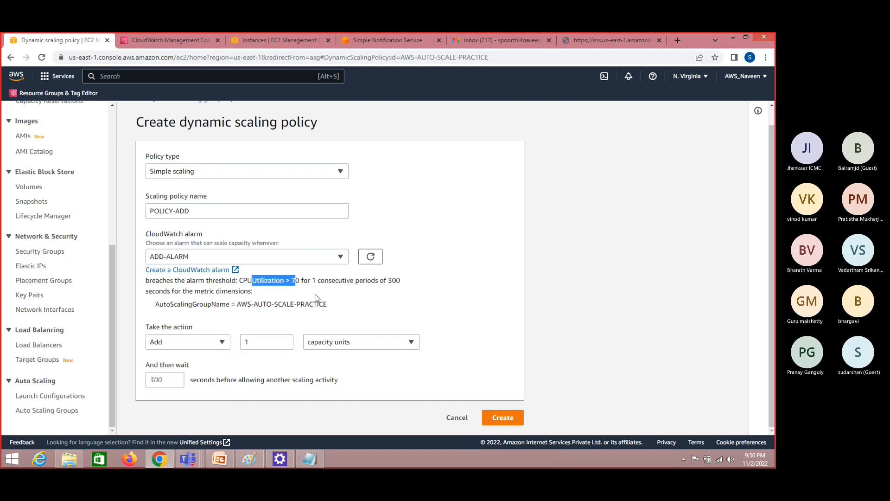
{"action": "left_click", "coordinate": [315, 297]}
{"action": "left_click", "coordinate": [507, 419]}
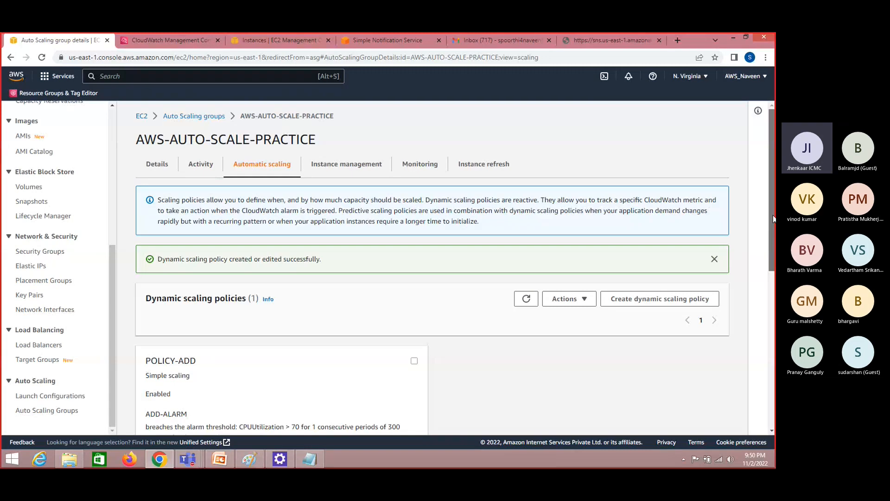
Review POLICY-ADD's alarm threshold and capacity action, and look at the running EC2 instances
{"action": "scroll", "coordinate": [691, 254], "scroll_direction": "down", "scroll_amount": 2}
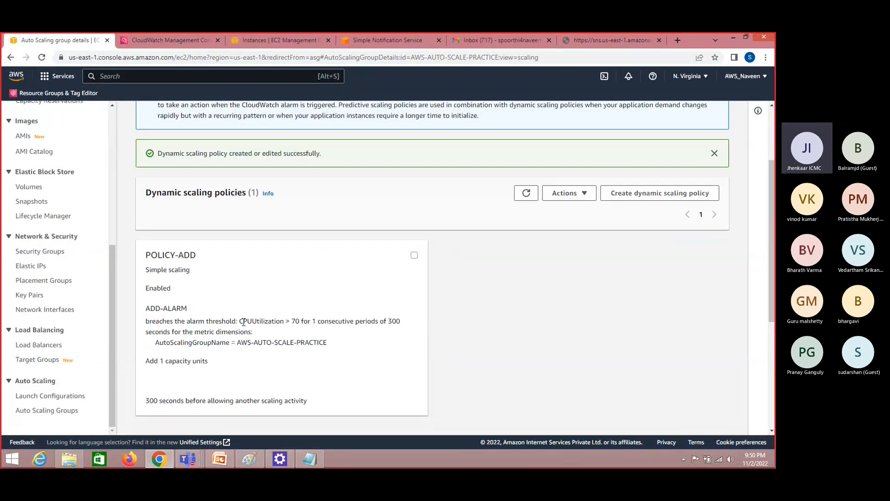
{"action": "left_click_drag", "start_coordinate": [243, 322], "coordinate": [300, 323]}
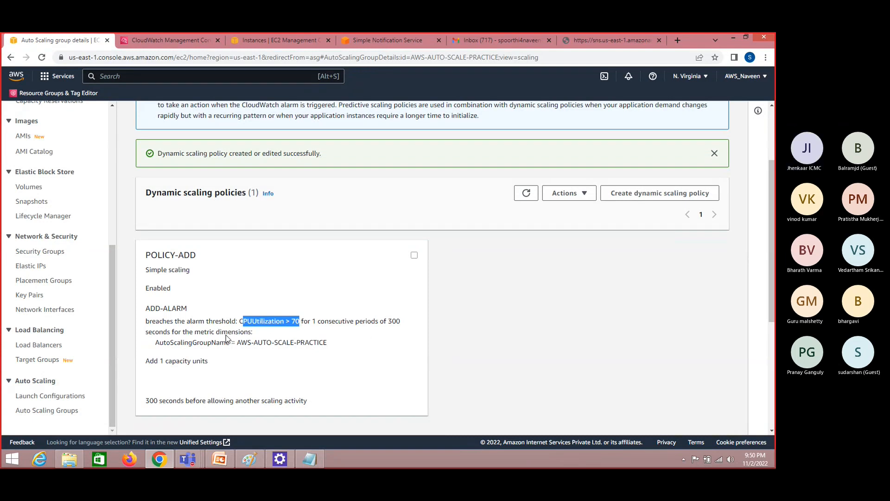
{"action": "left_click_drag", "start_coordinate": [149, 361], "coordinate": [206, 360]}
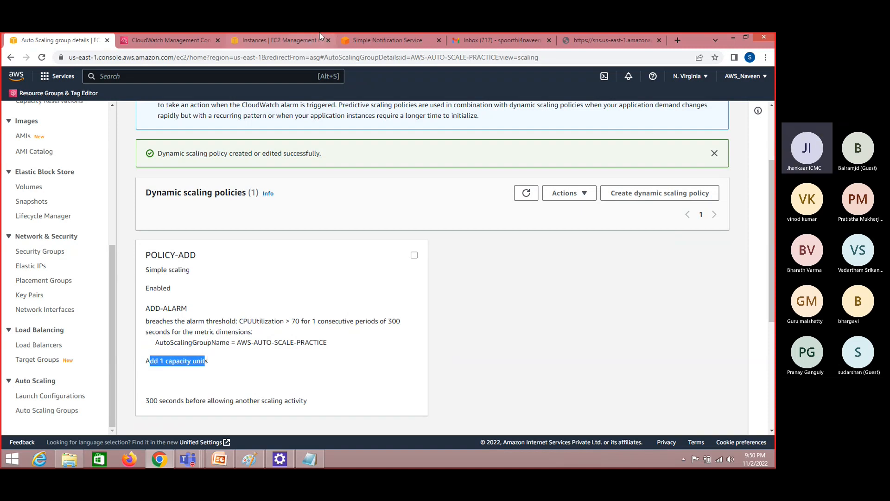
{"action": "left_click", "coordinate": [276, 42]}
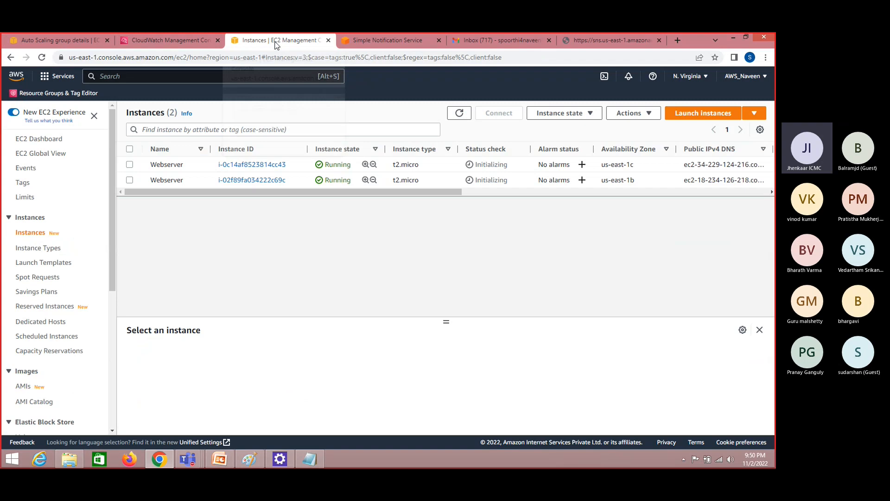
{"action": "left_click", "coordinate": [66, 38]}
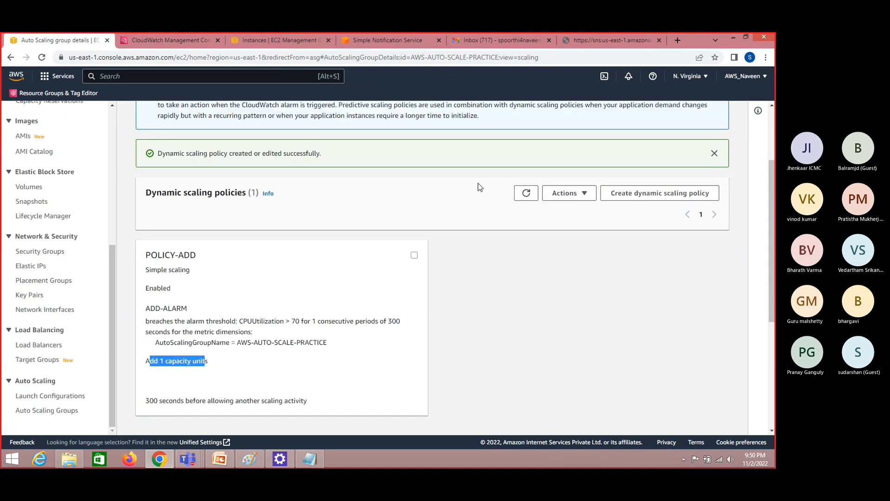
Start another dynamic scaling policy of type Simple scaling and name it REMOVE-POLICY
{"action": "left_click", "coordinate": [682, 197]}
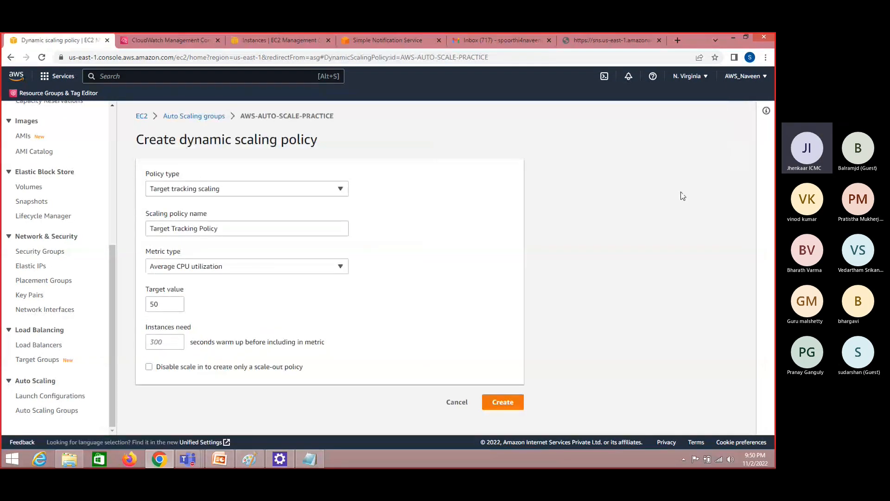
{"action": "left_click", "coordinate": [266, 194]}
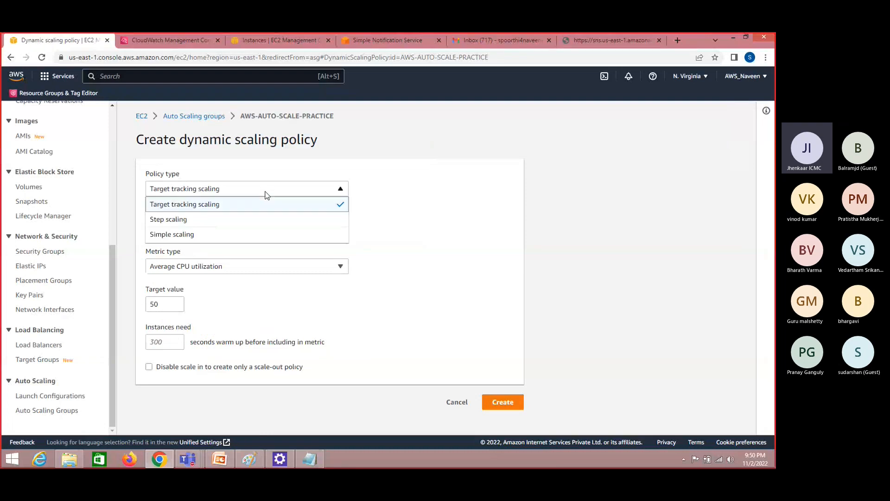
{"action": "left_click", "coordinate": [243, 236]}
{"action": "left_click", "coordinate": [258, 235]}
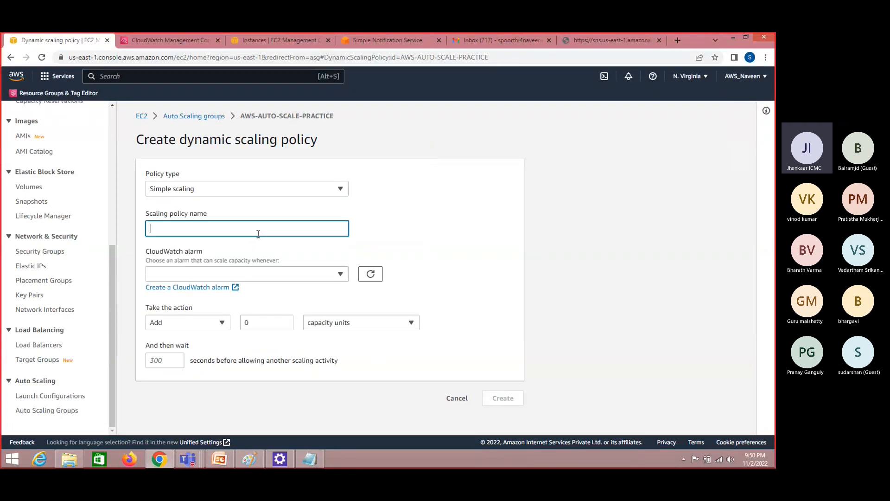
{"action": "type", "text": "R"}
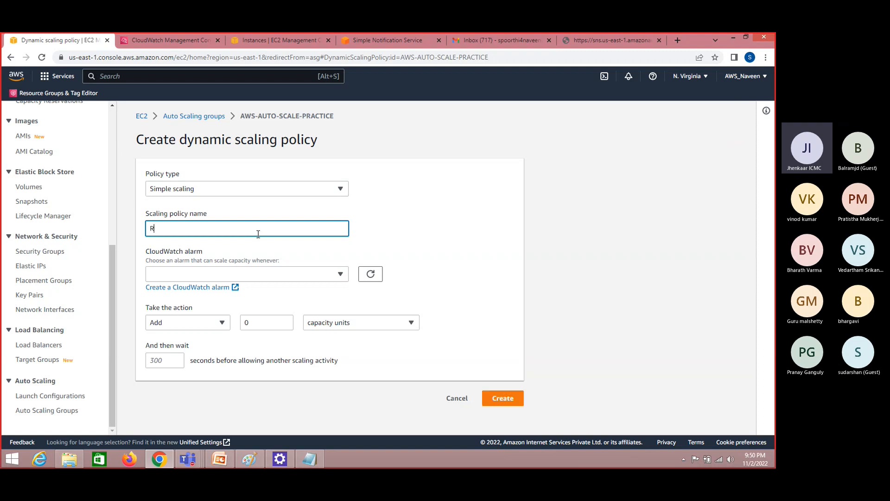
{"action": "type", "text": "EMOVE"}
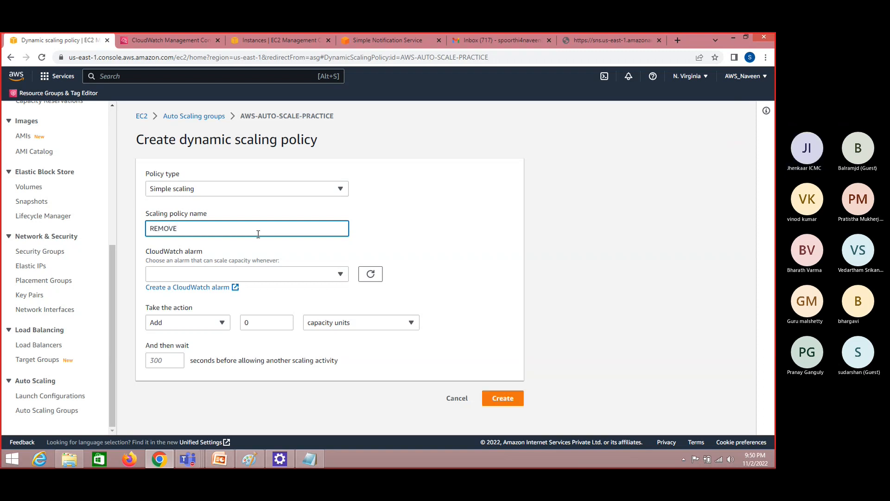
{"action": "type", "text": "-POLICY"}
Assign the DELETE-ALARM CloudWatch alarm to REMOVE-POLICY and check its CPUUtilization threshold
{"action": "left_click", "coordinate": [249, 274]}
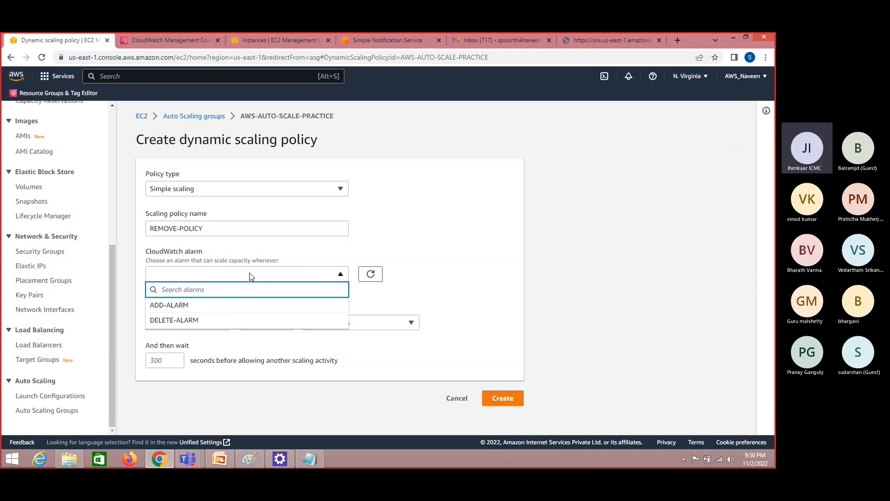
{"action": "left_click", "coordinate": [198, 321]}
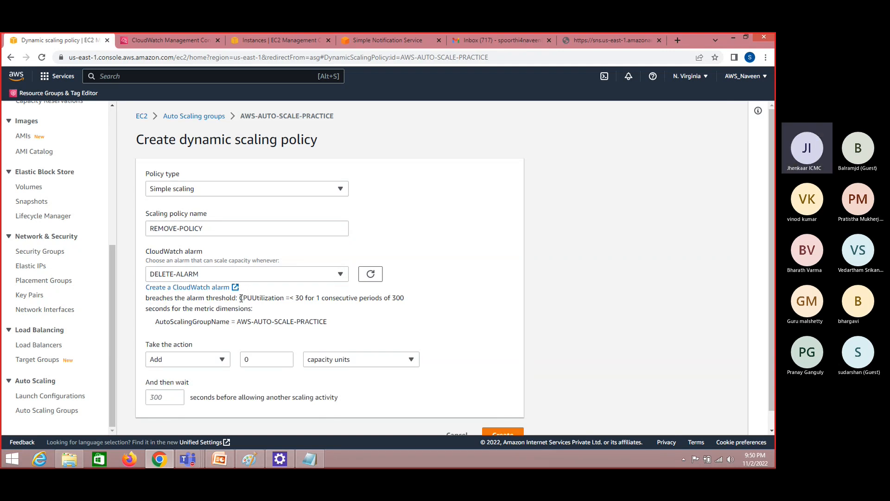
{"action": "left_click_drag", "start_coordinate": [241, 298], "coordinate": [305, 298]}
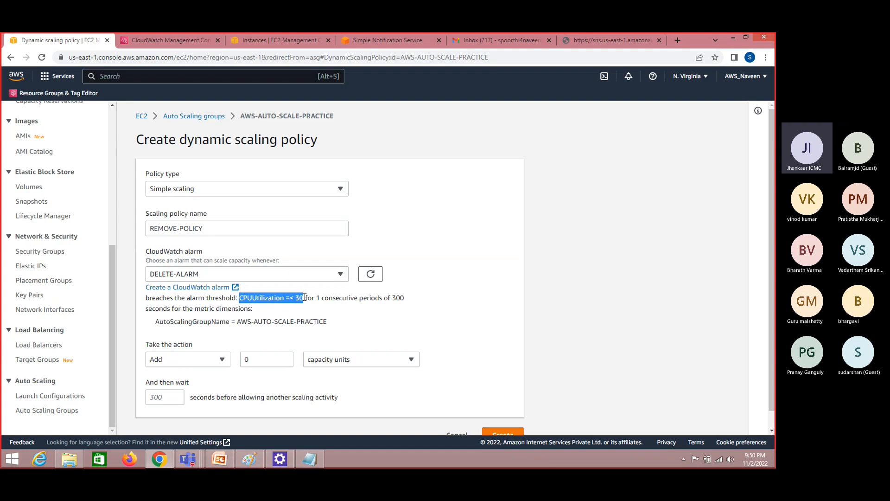
Set the REMOVE-POLICY action to remove 1 capacity unit
{"action": "left_click", "coordinate": [223, 361]}
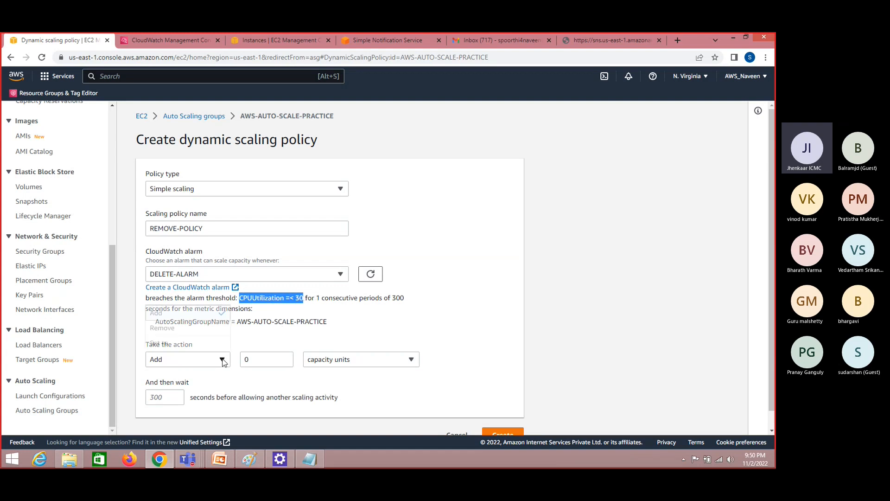
{"action": "left_click", "coordinate": [200, 331]}
{"action": "left_click", "coordinate": [285, 357]}
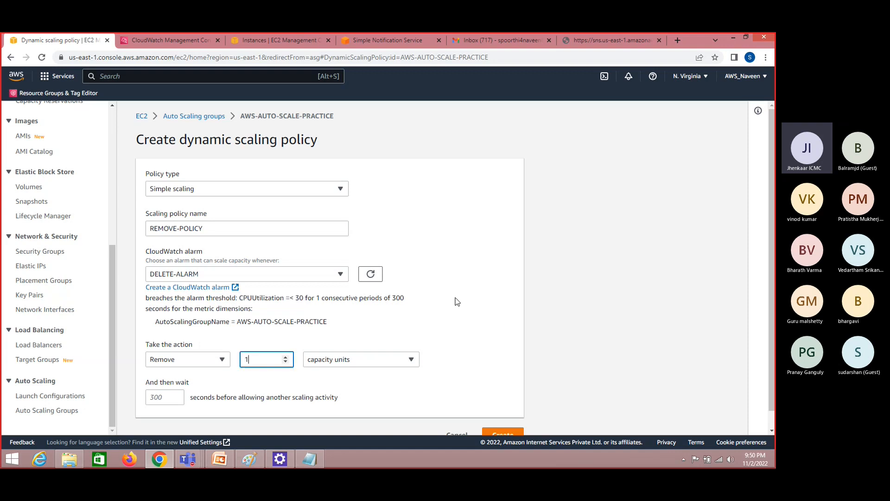
{"action": "scroll", "coordinate": [773, 310], "scroll_direction": "down", "scroll_amount": 1}
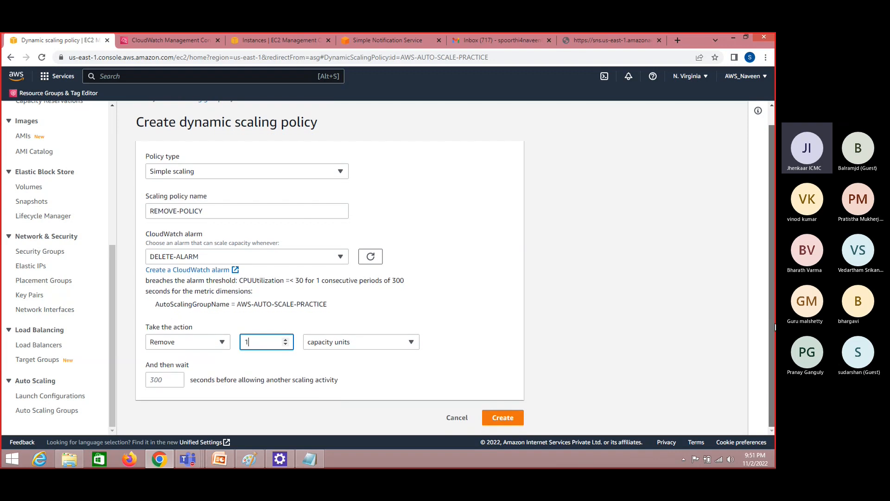
Switch to Paint and add the notes "min capacity : 1" and "Max : 5" below the desired capacity note
{"action": "left_click", "coordinate": [320, 460]}
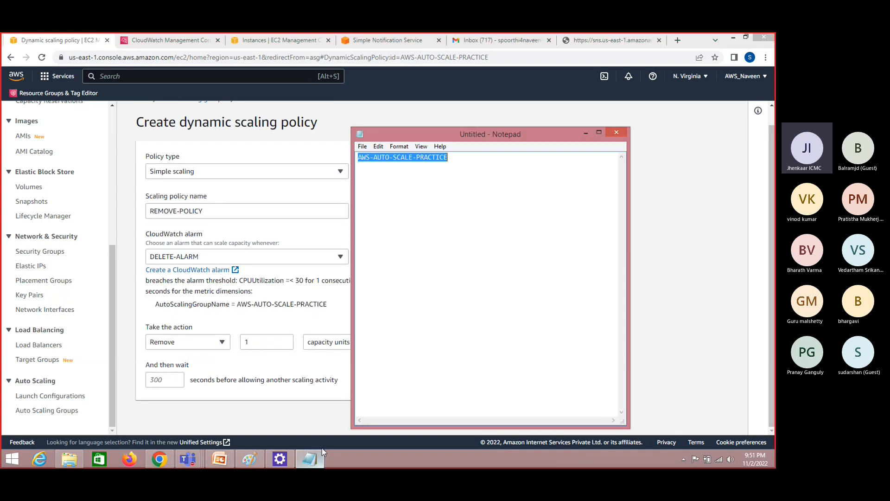
{"action": "left_click", "coordinate": [249, 459]}
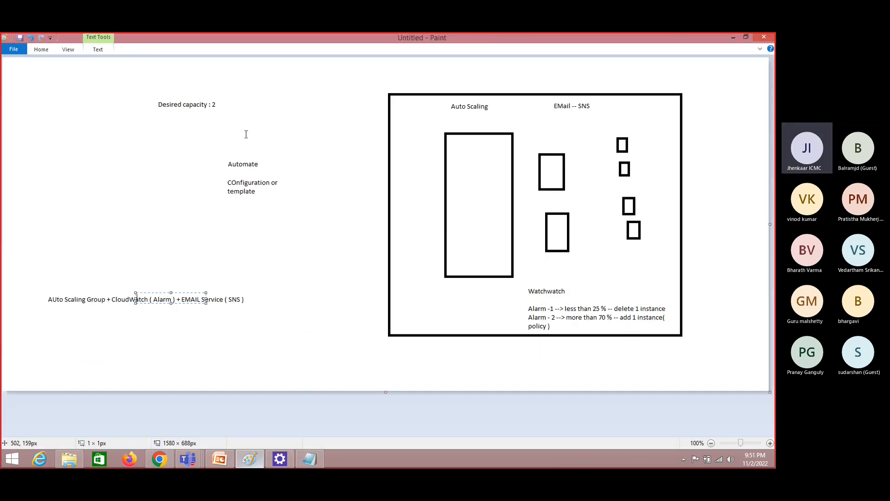
{"action": "left_click", "coordinate": [162, 115]}
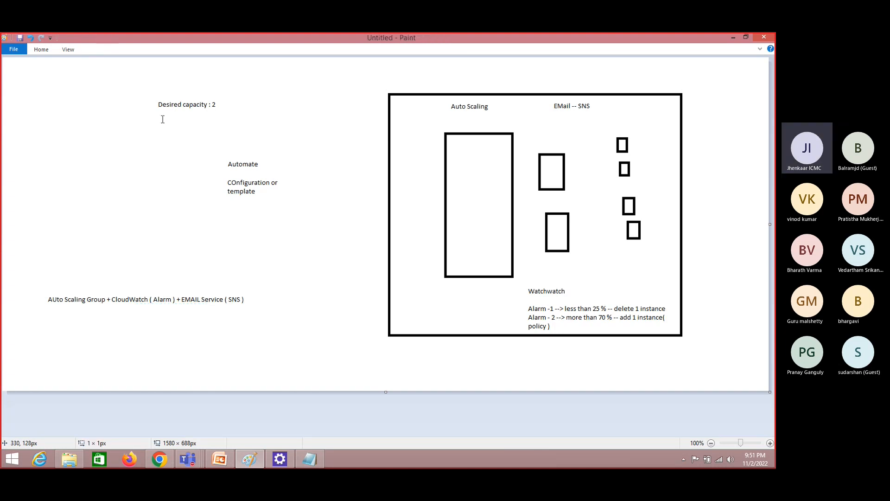
{"action": "left_click", "coordinate": [161, 115]}
{"action": "type", "text": "min c"}
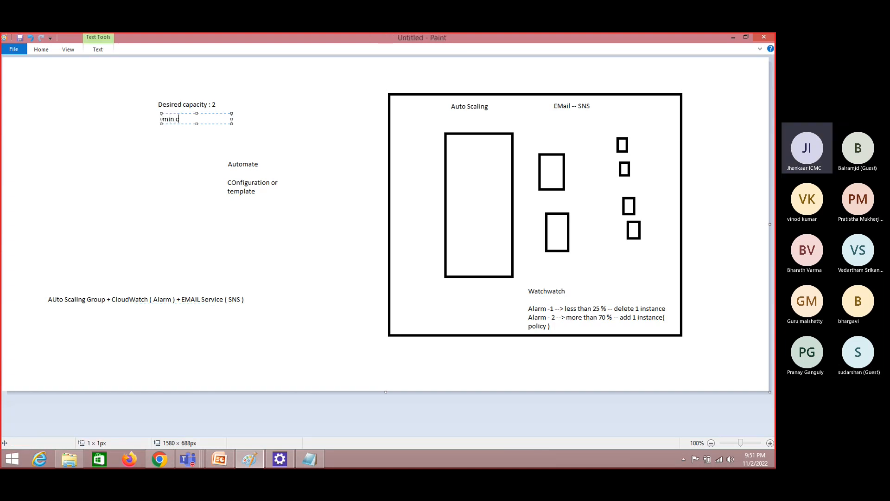
{"action": "type", "text": "apacity : 1"}
{"action": "key", "text": "Return"}
{"action": "key", "text": "Return"}
{"action": "type", "text": "Max : 5"}
{"action": "left_click", "coordinate": [233, 106]}
{"action": "key", "text": "alt+Tab"}
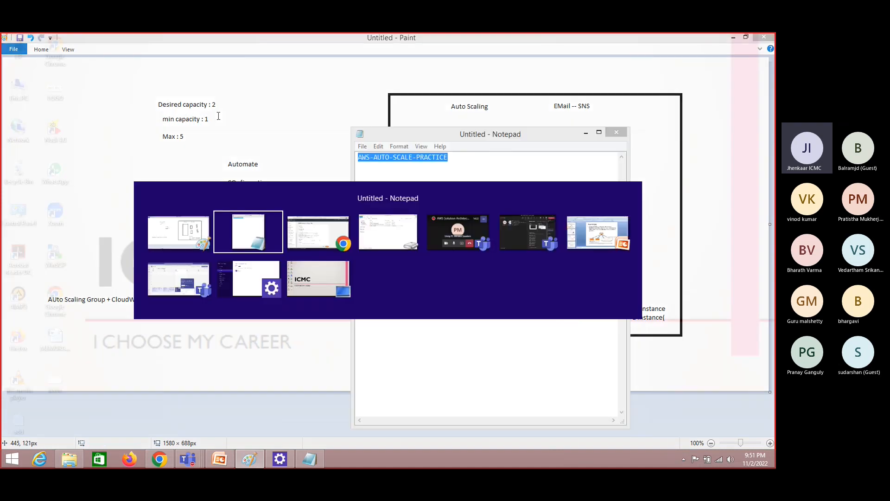